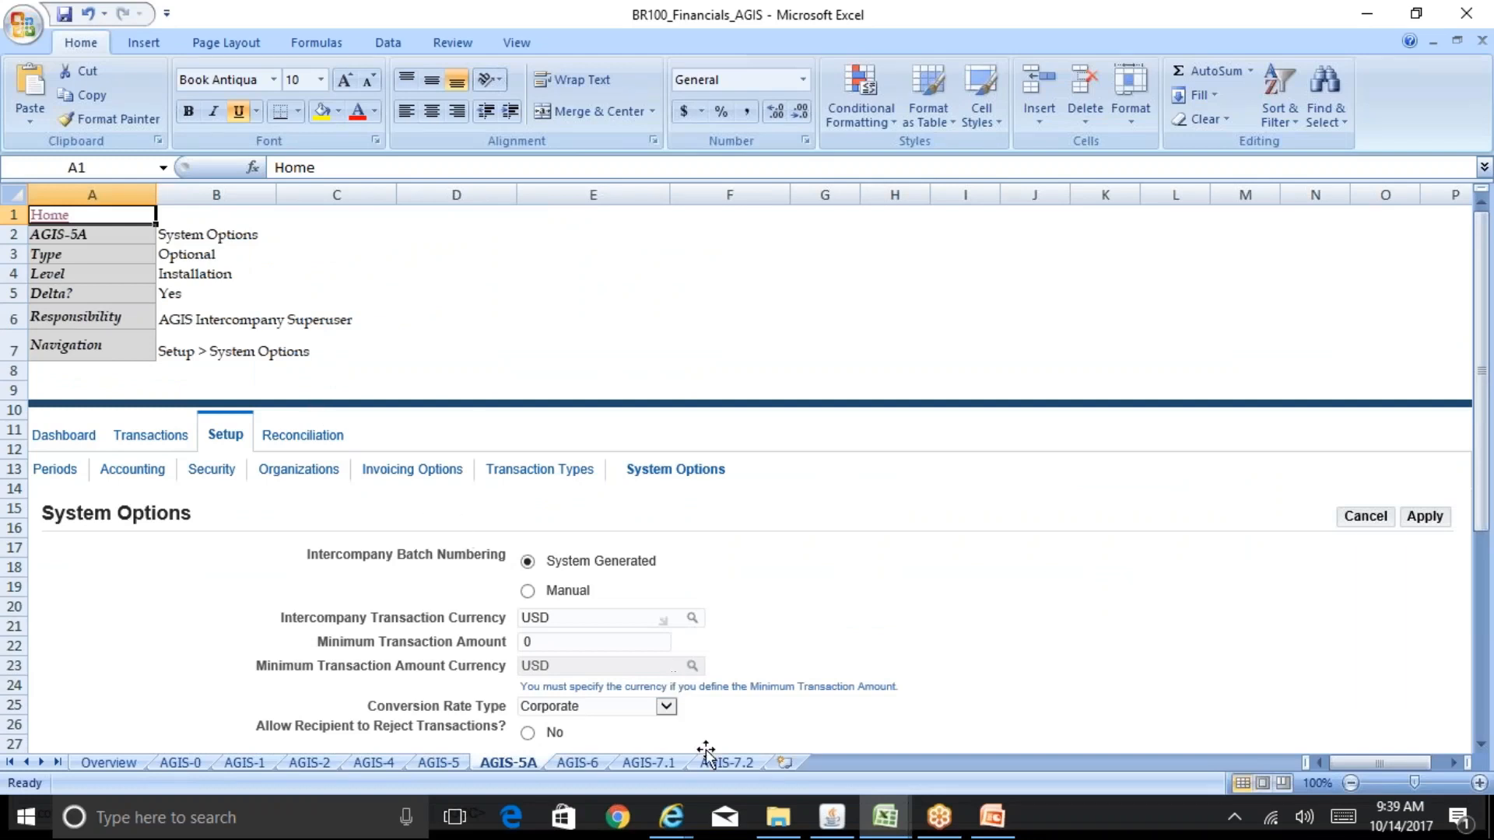
- Switch to Oracle Applications, open the intercompany System Options for update, review all the settings and cancel without saving
click(831, 823)
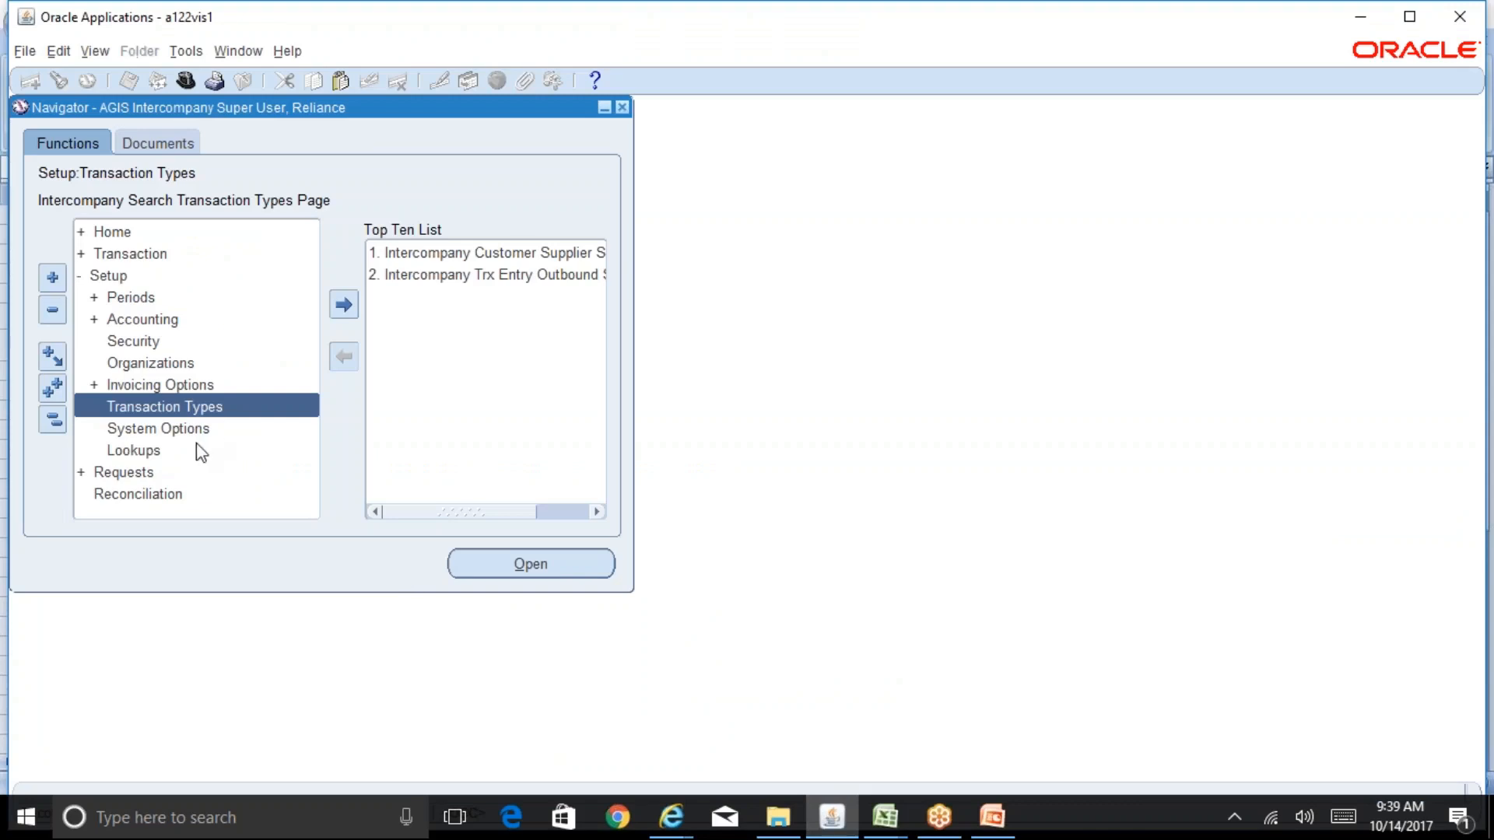
double_click(158, 428)
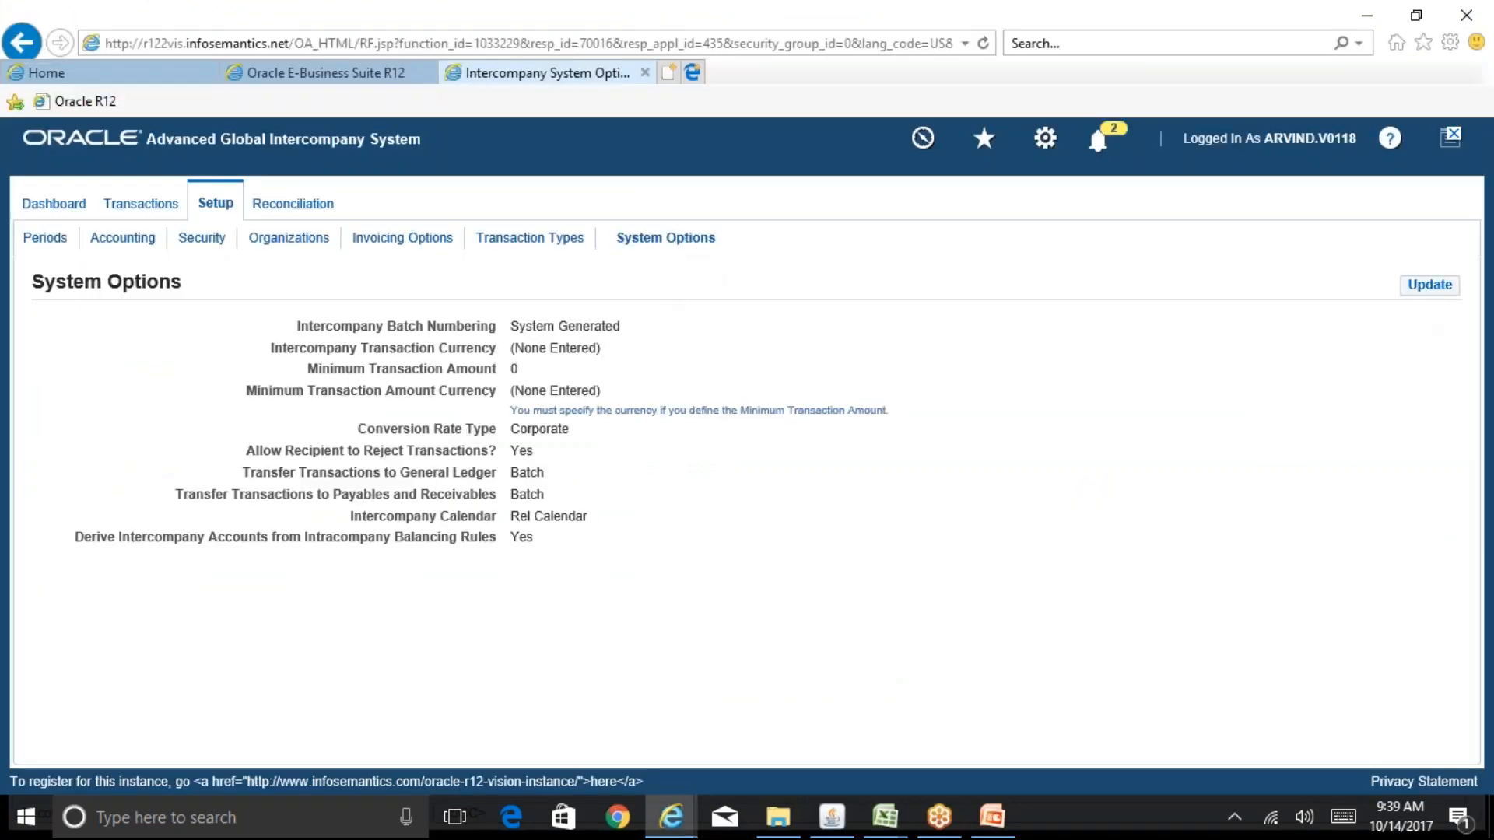
click(1429, 285)
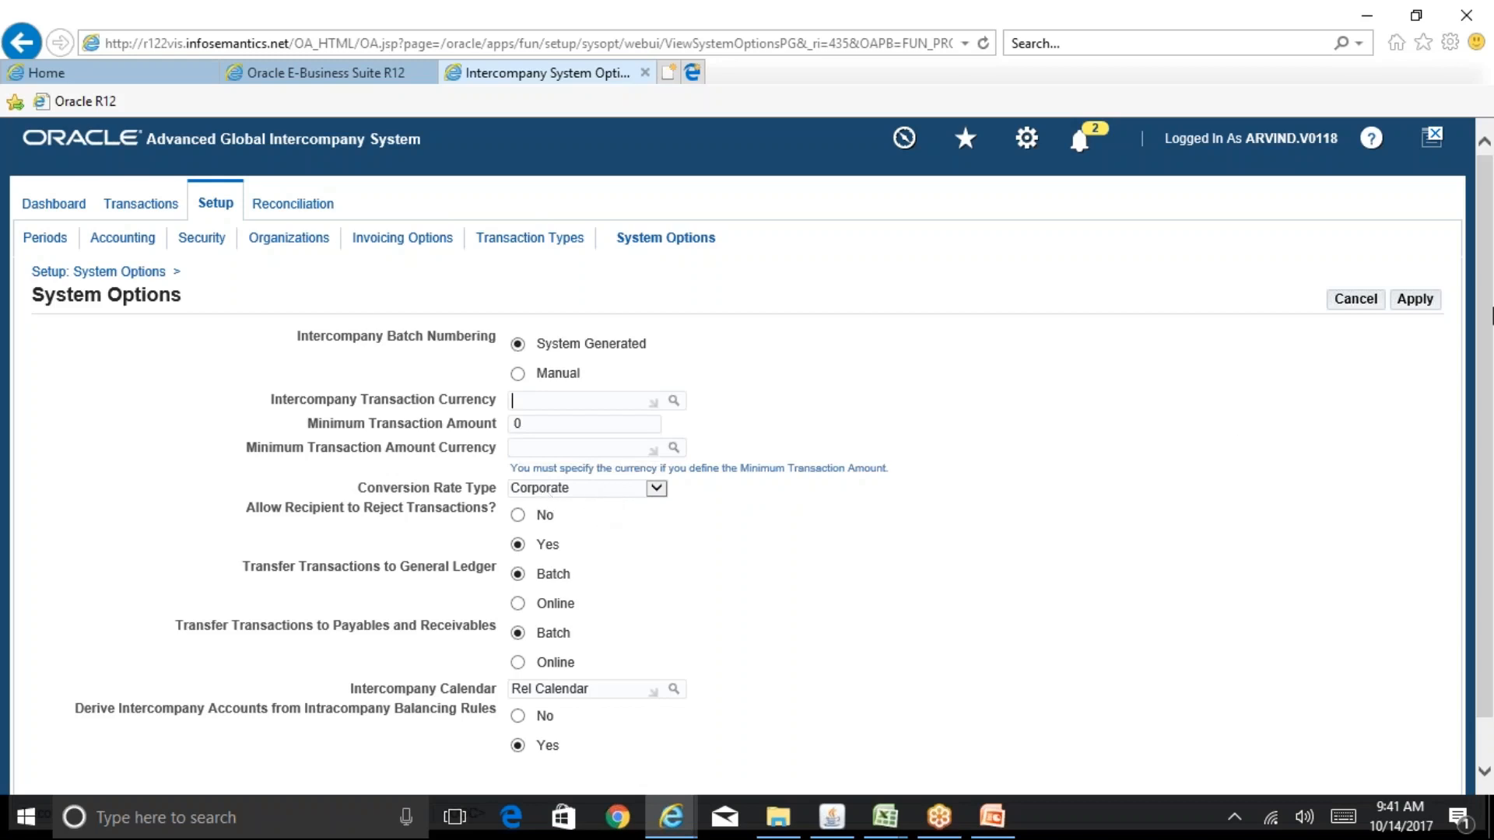
scroll(1489, 418, down, 1)
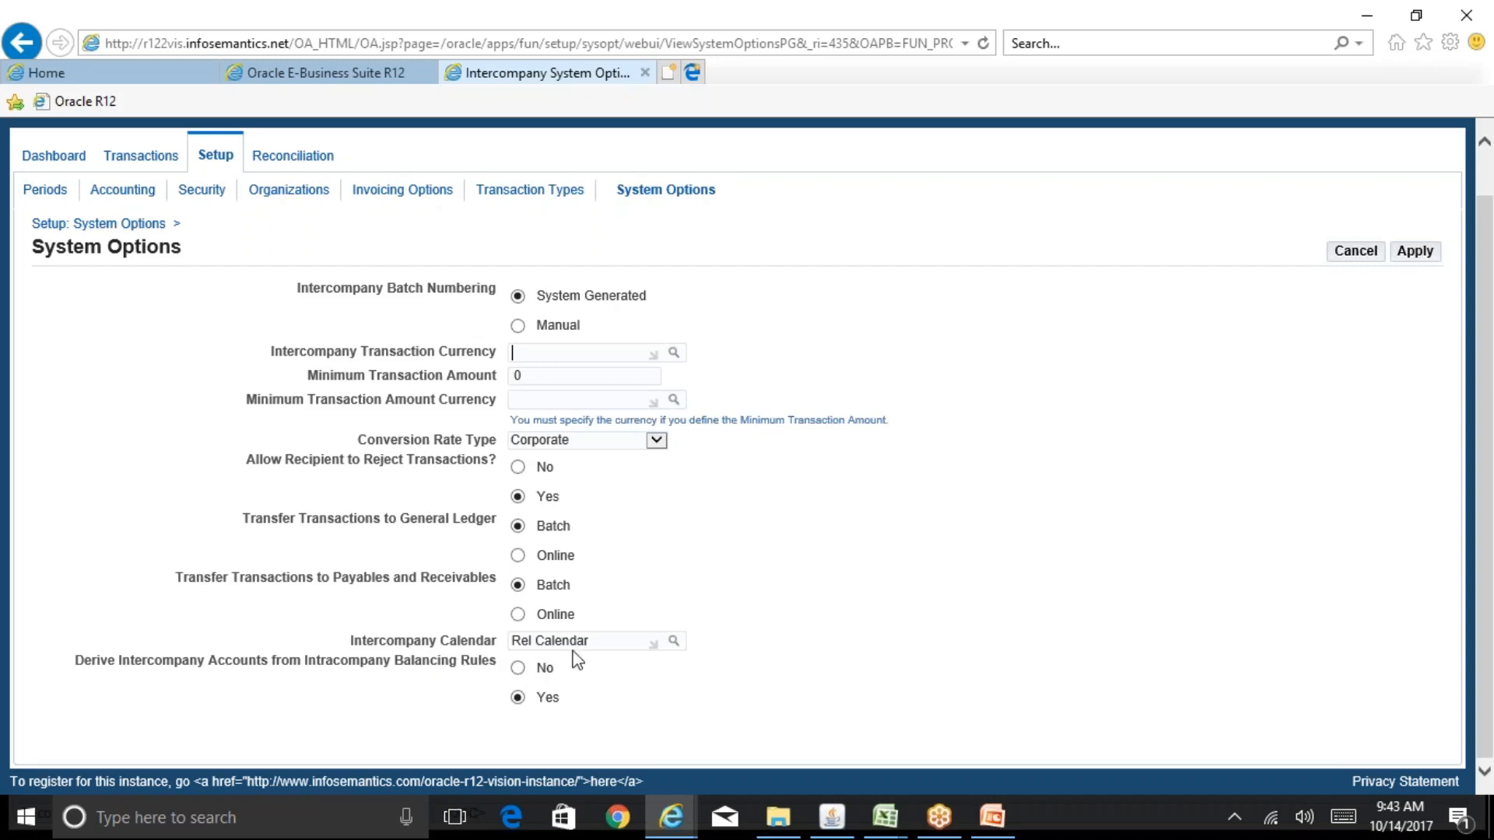
click(608, 640)
click(1356, 252)
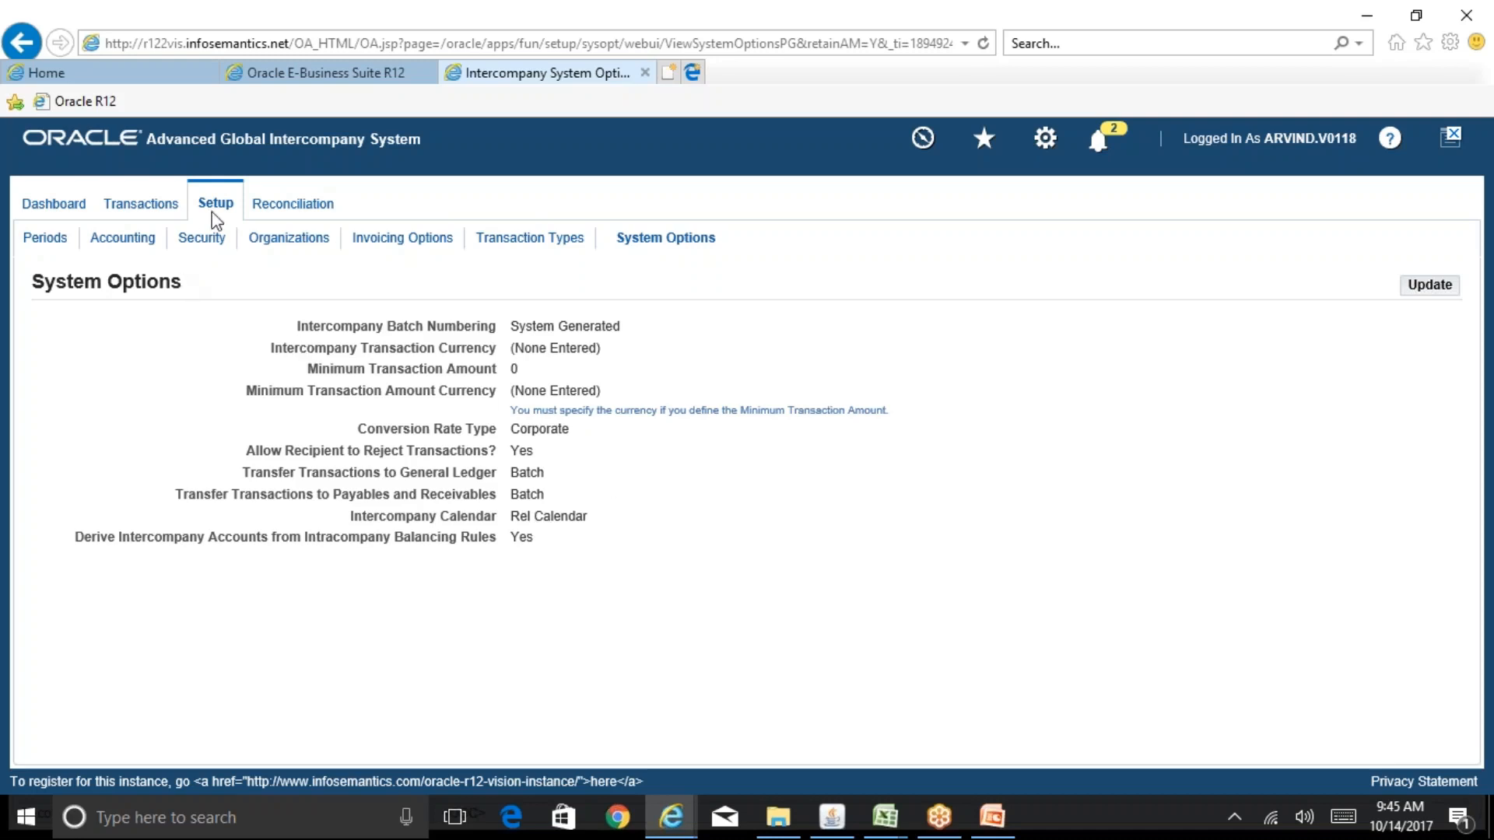
- Open the intercompany Periods setup page and consult the Reliance Group Org Structure slide in PowerPoint
click(45, 240)
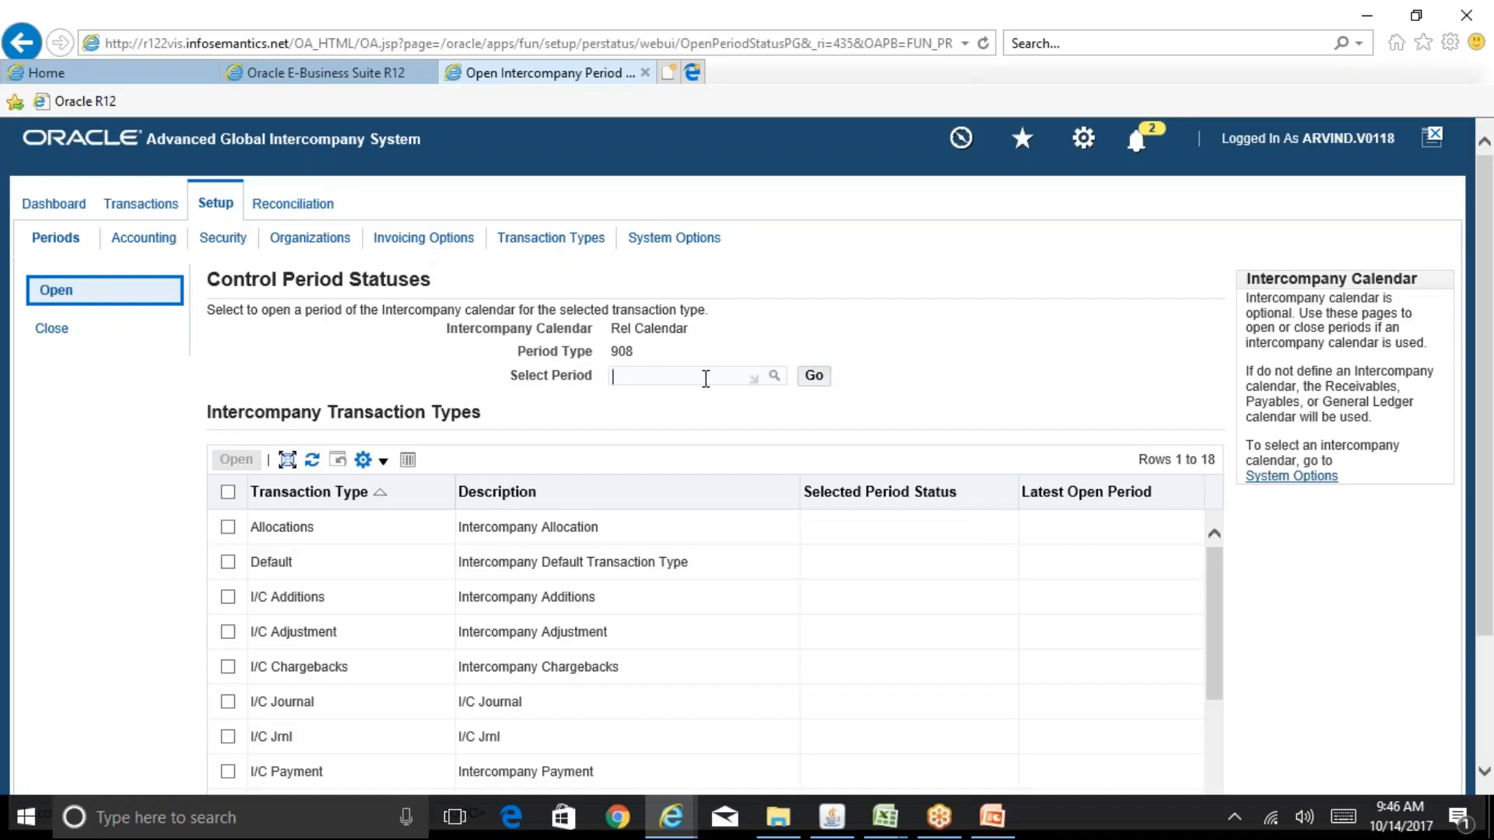
click(992, 816)
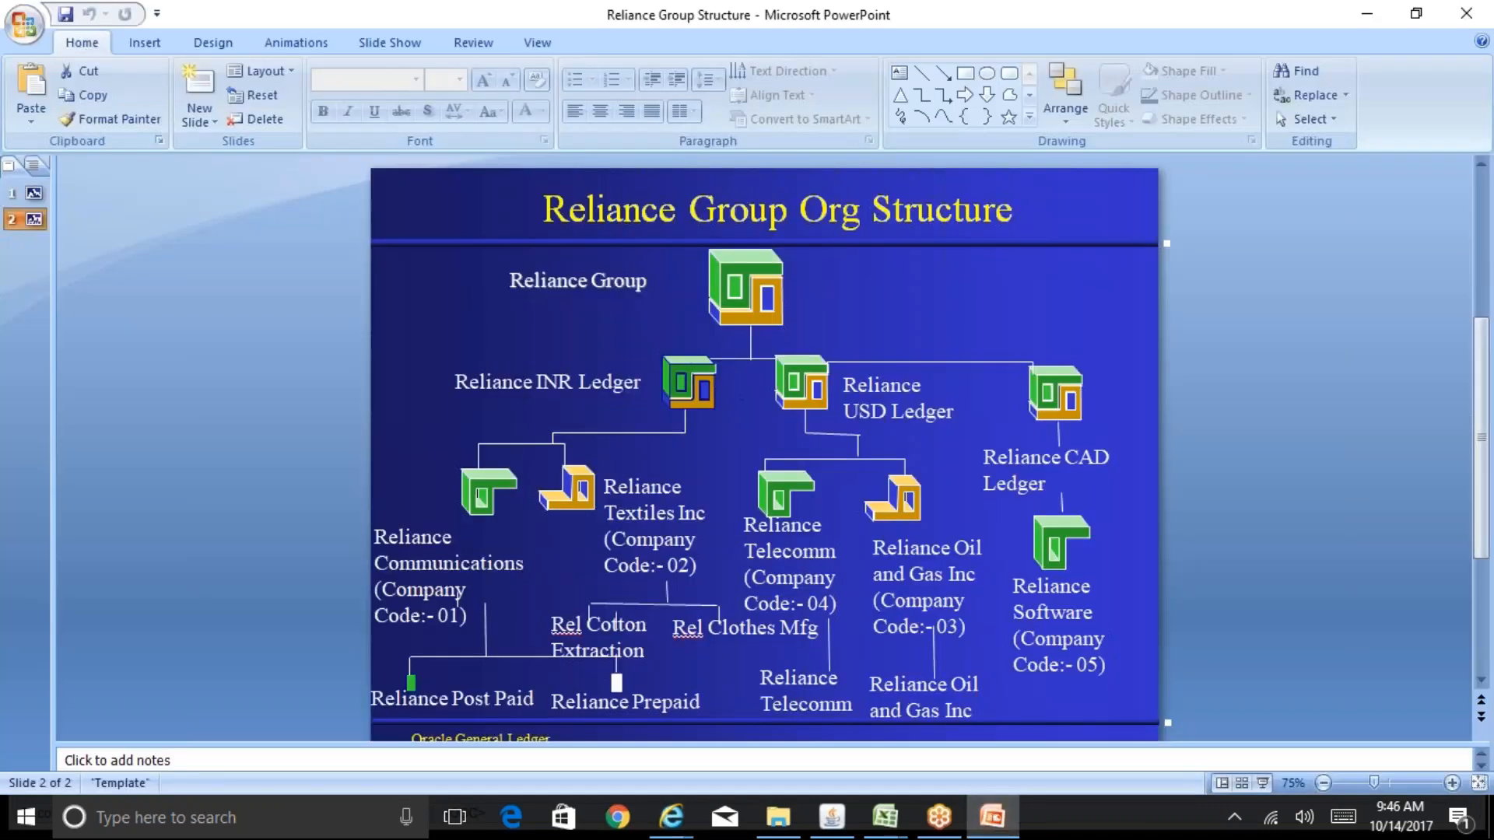
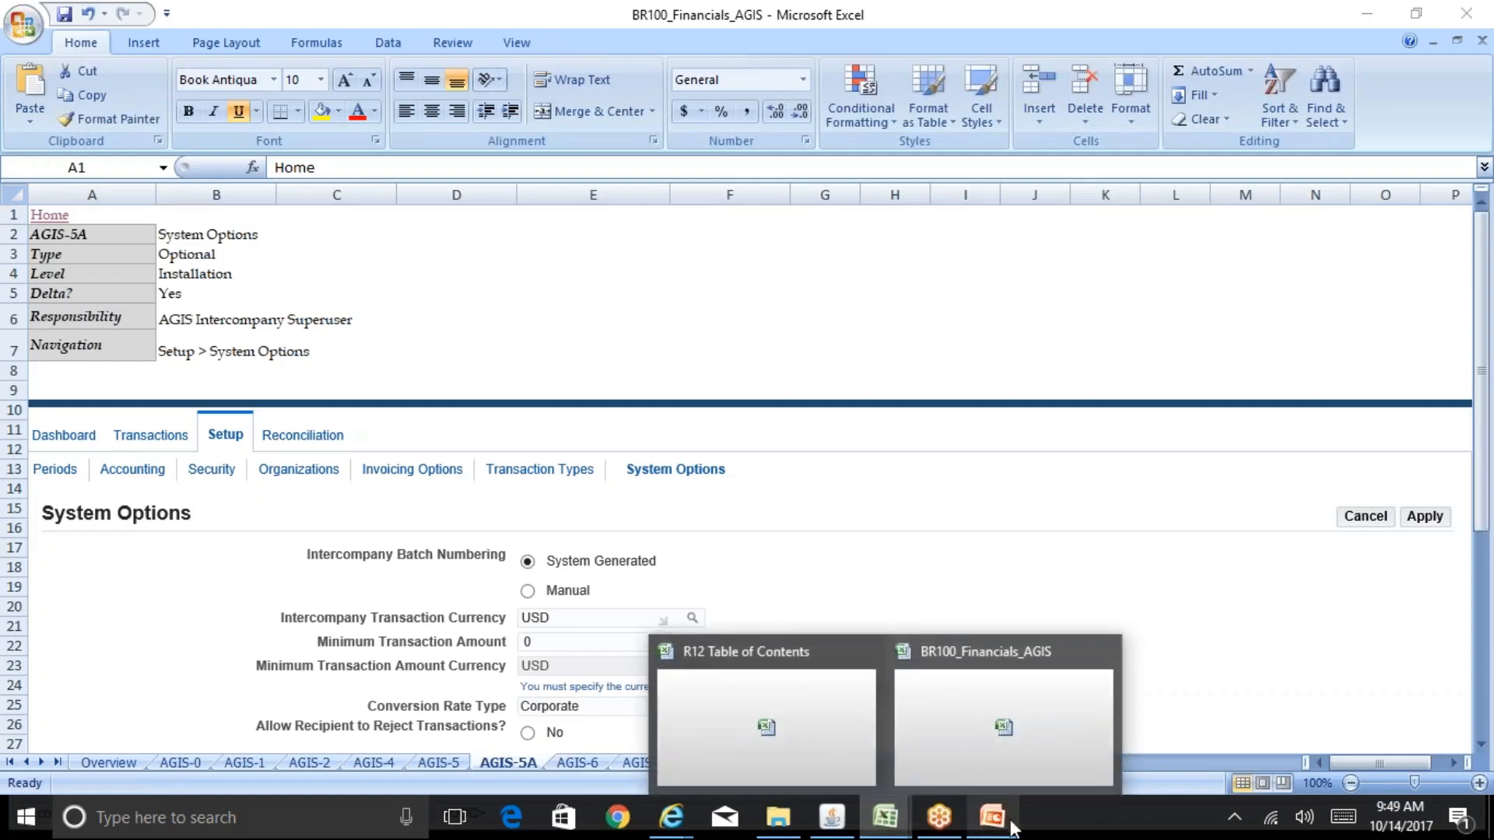
click(992, 817)
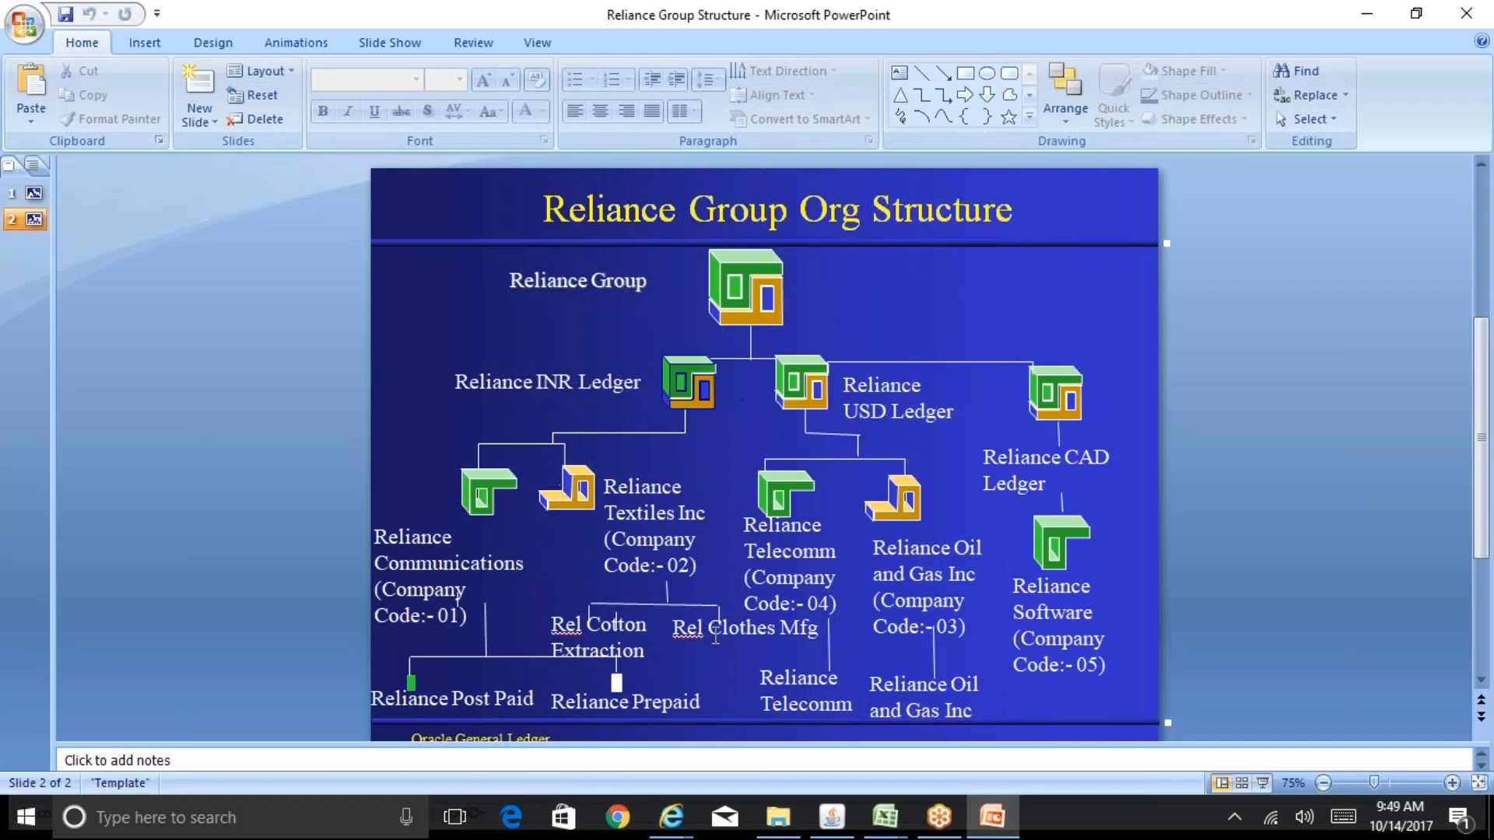
mouse_move(852, 805)
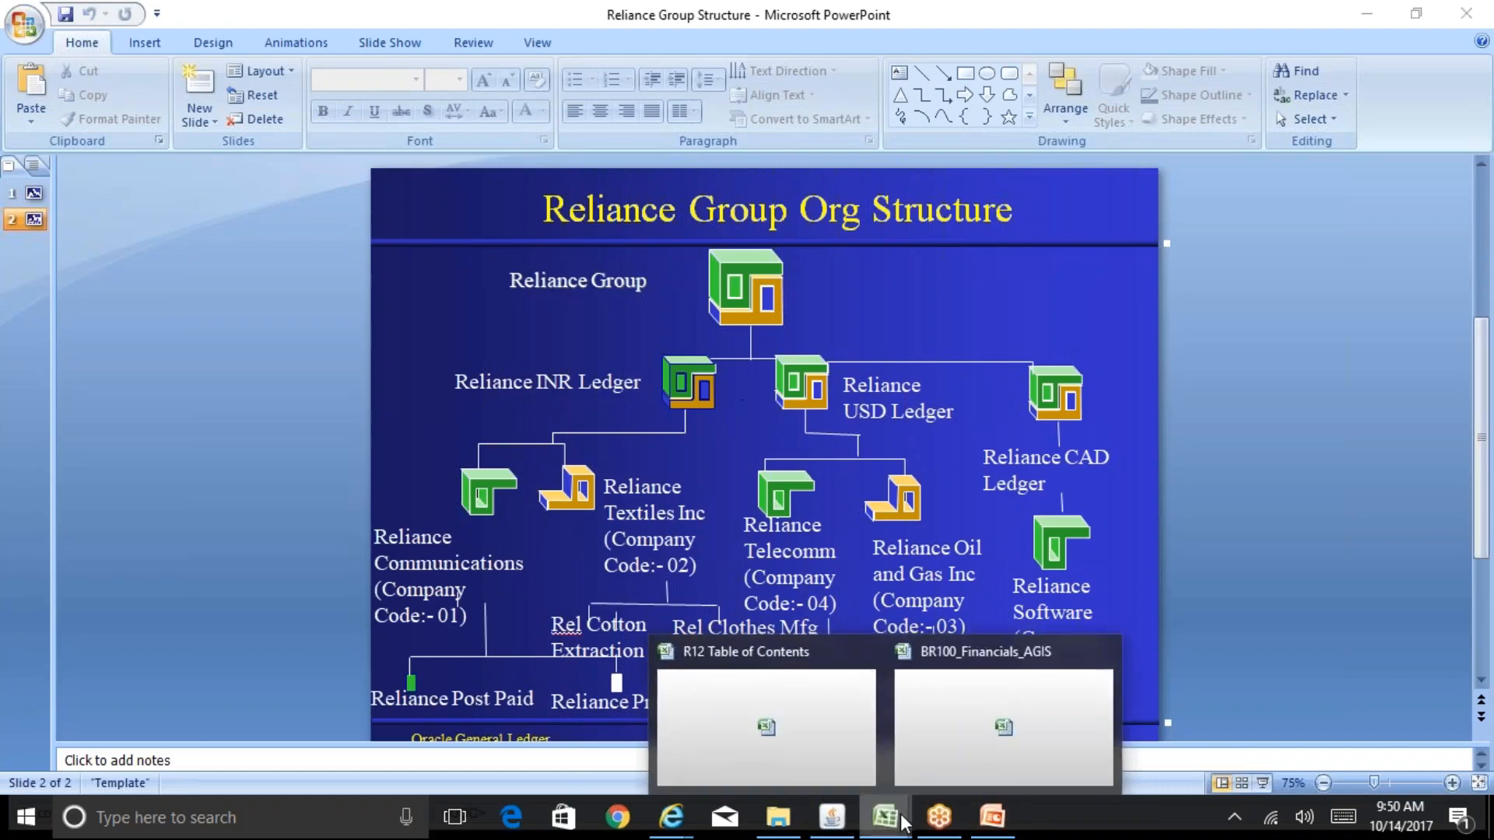
click(963, 754)
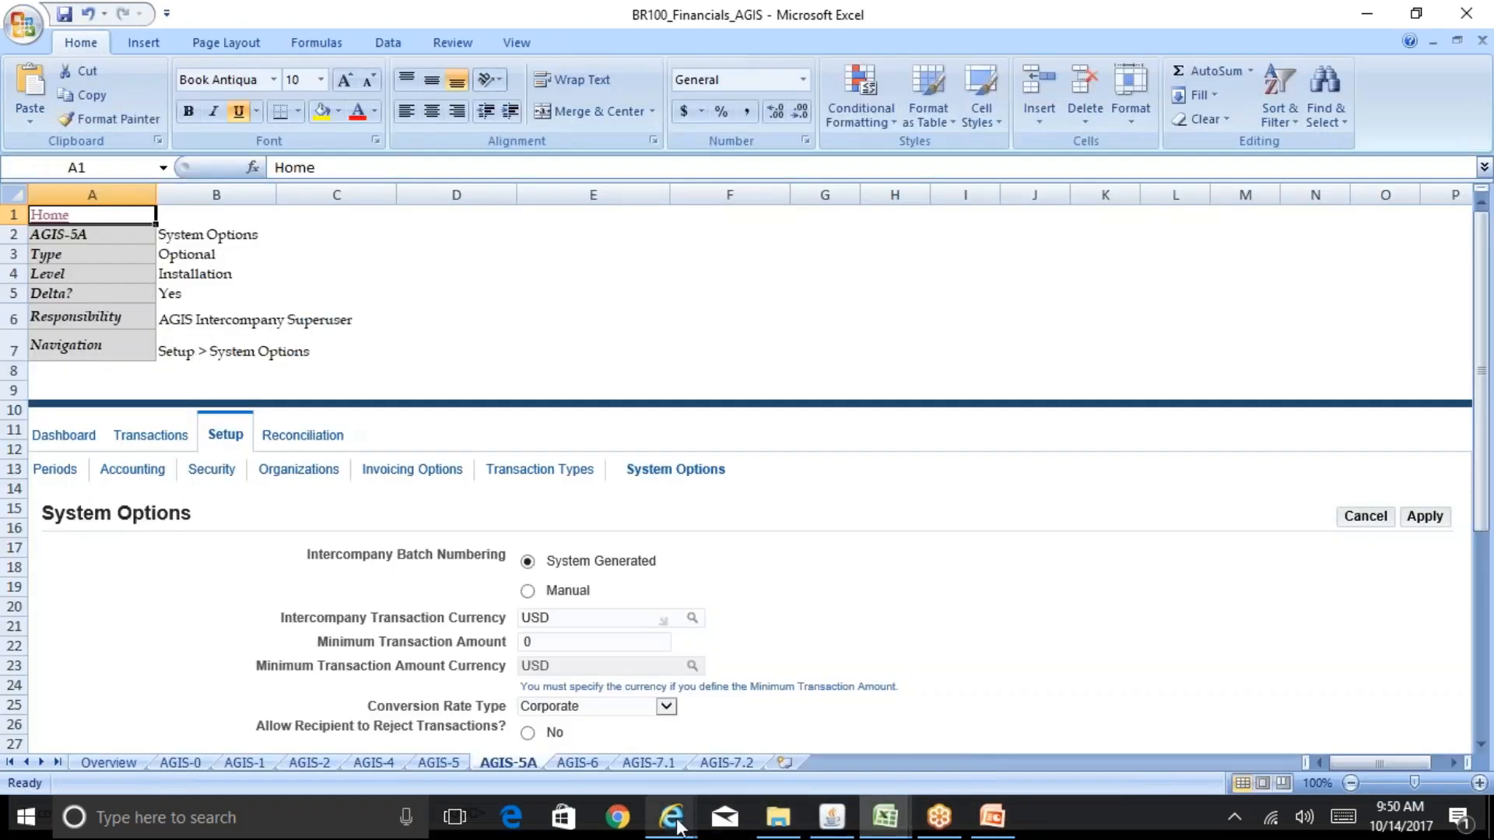
- Return to Internet Explorer and look up period OCT-17 on the page for opening periods, reviewing each transaction type's status
mouse_move(671, 817)
click(892, 757)
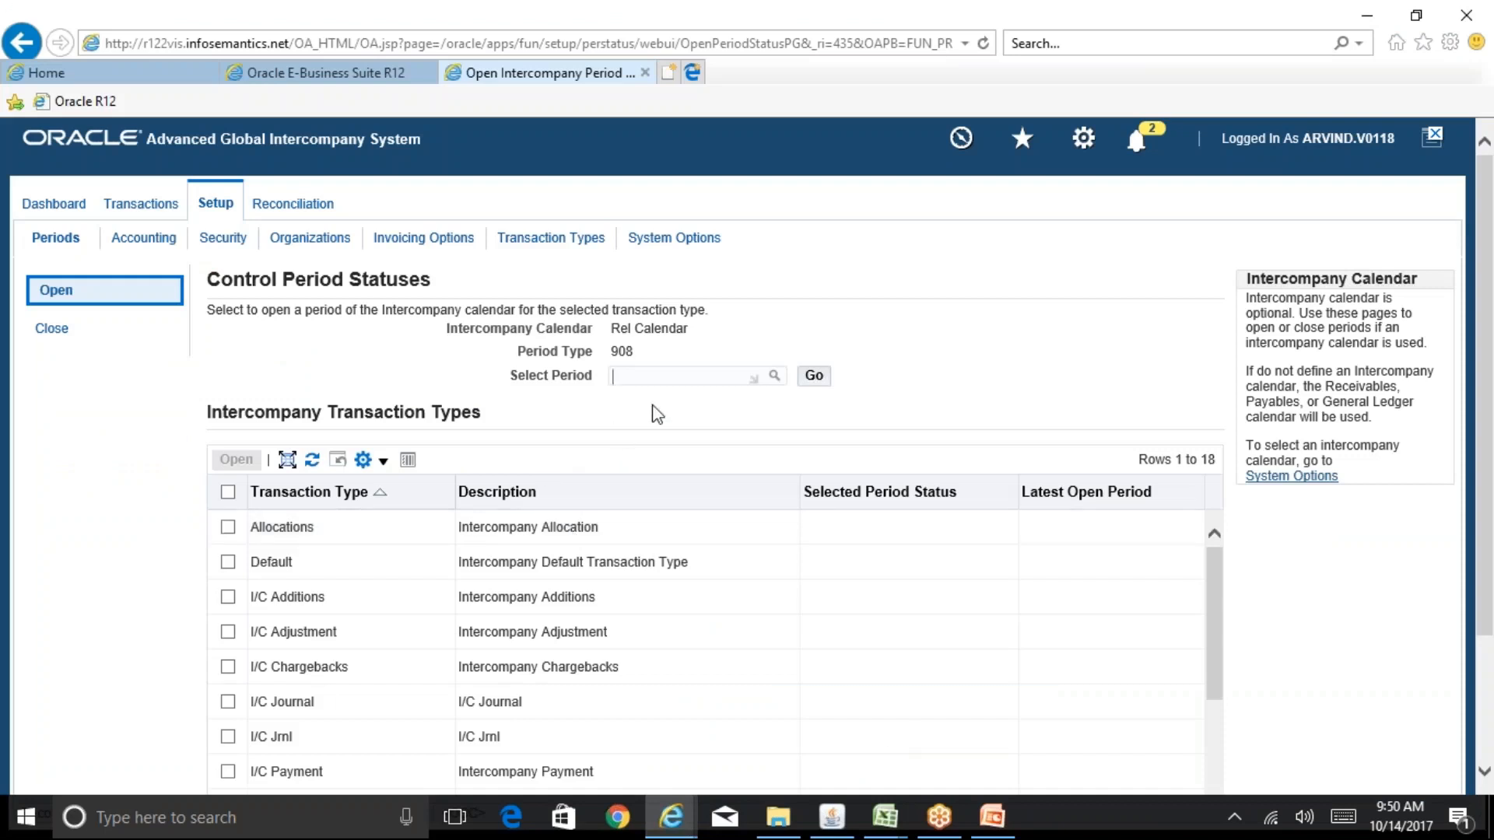
text(oct-17)
click(814, 376)
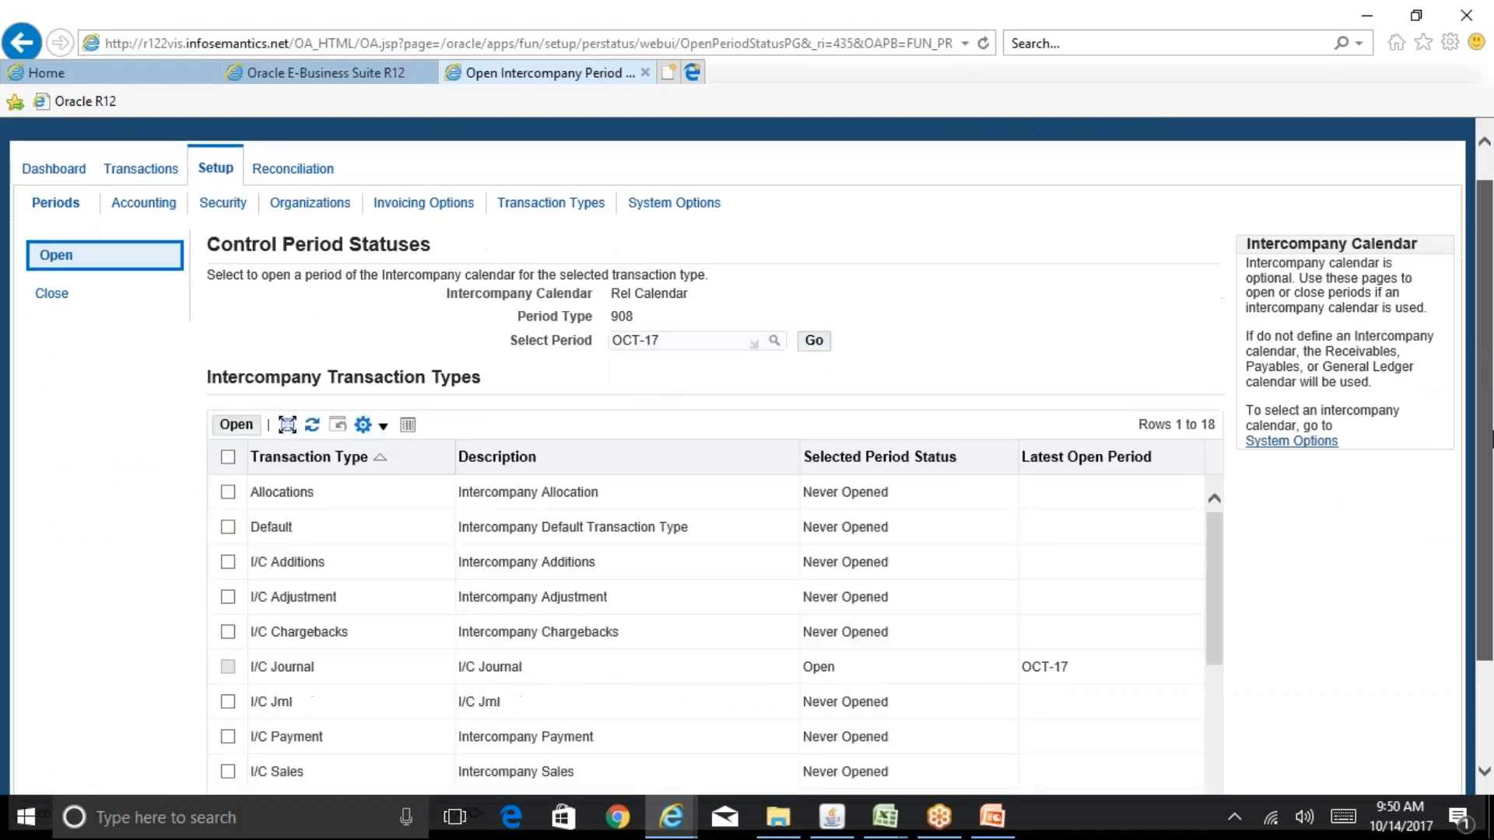
scroll(1362, 473, down, 2)
scroll(1217, 466, down, 2)
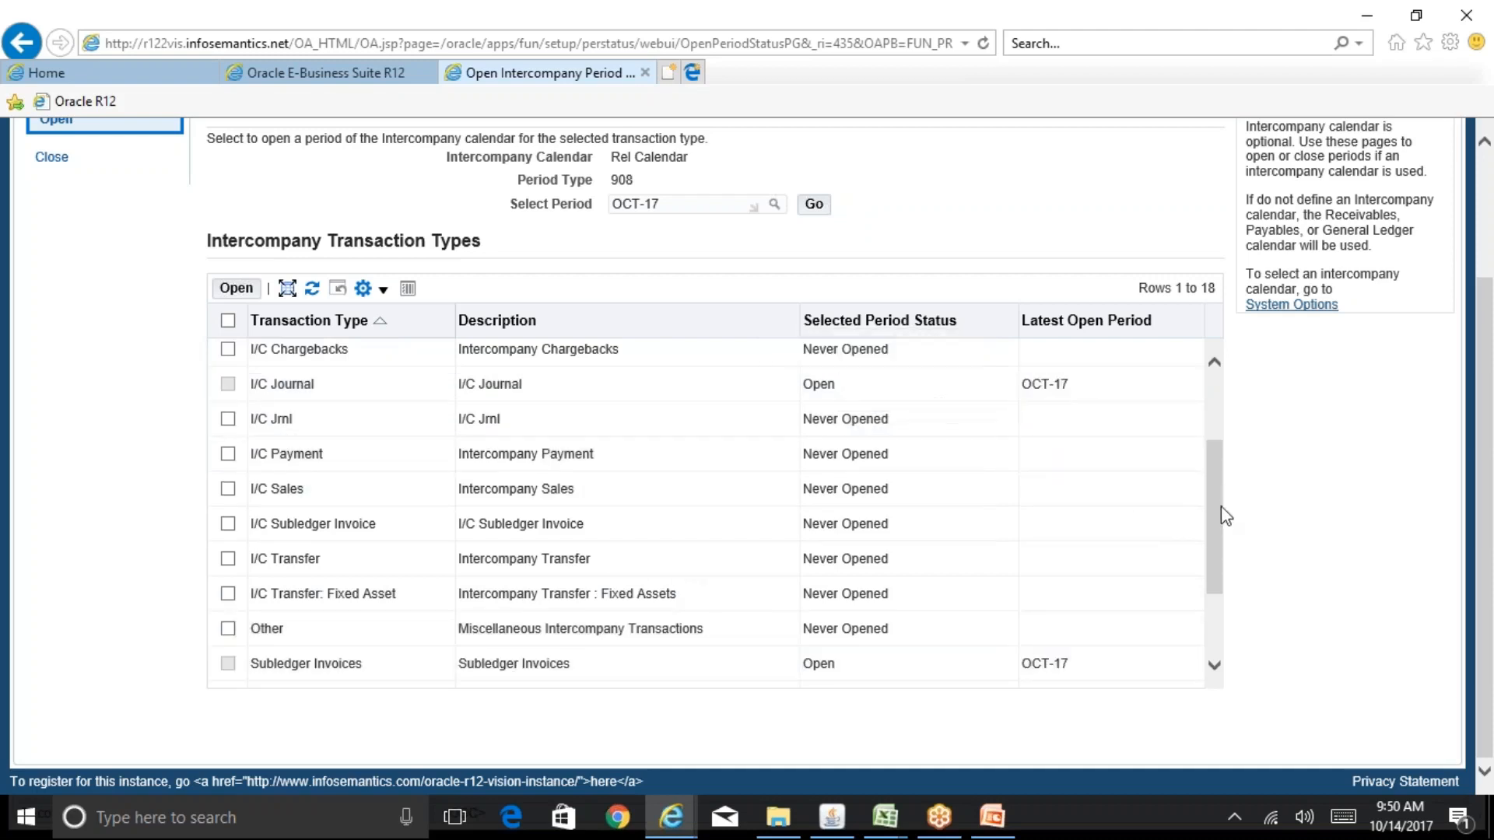
scroll(1219, 492, up, 1)
drag(1223, 492, 1212, 419)
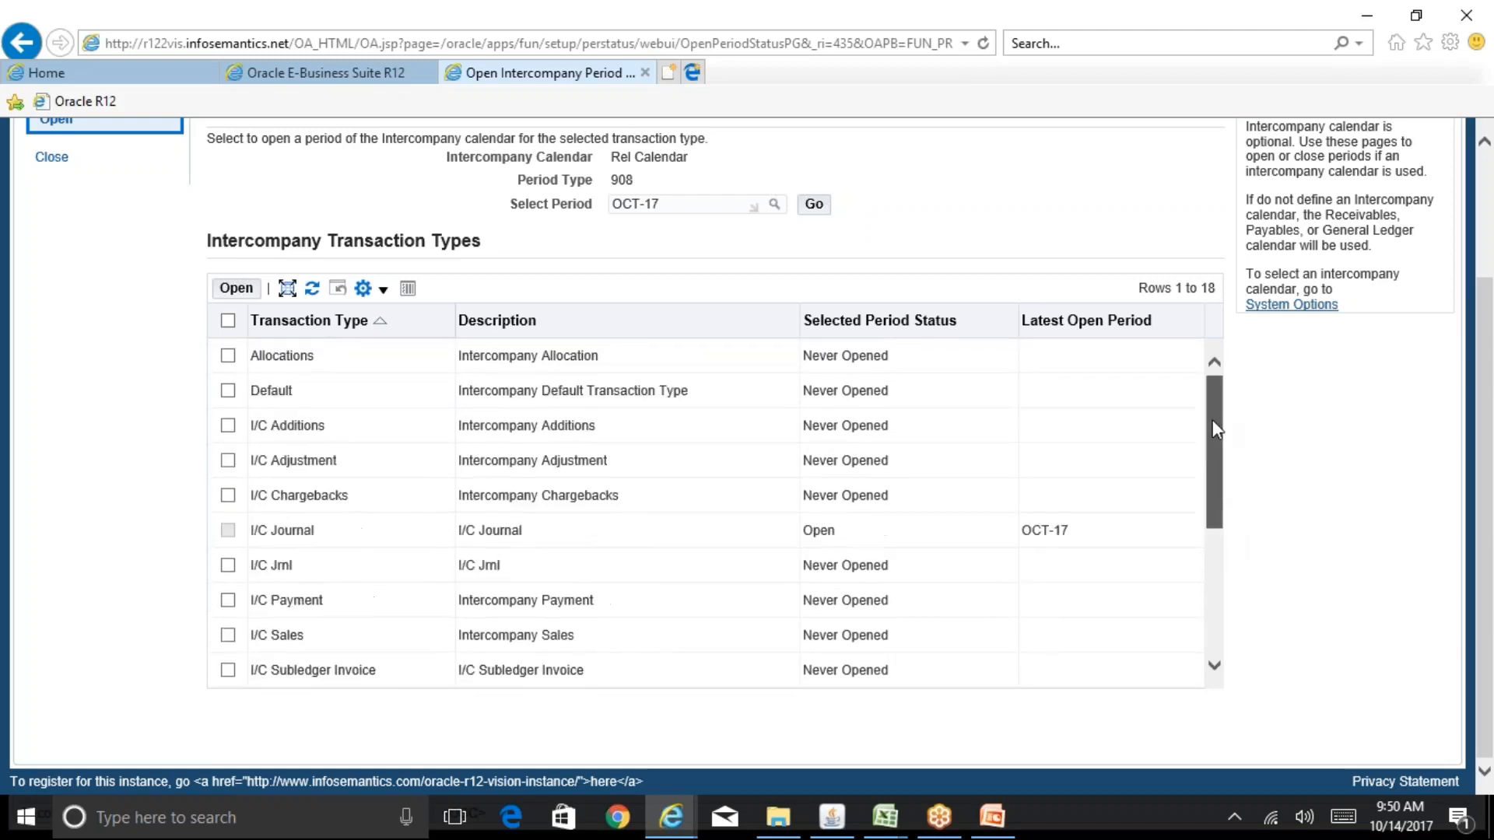
- Open period OCT-17 for all the intercompany transaction types that are not yet open and review their statuses
click(228, 320)
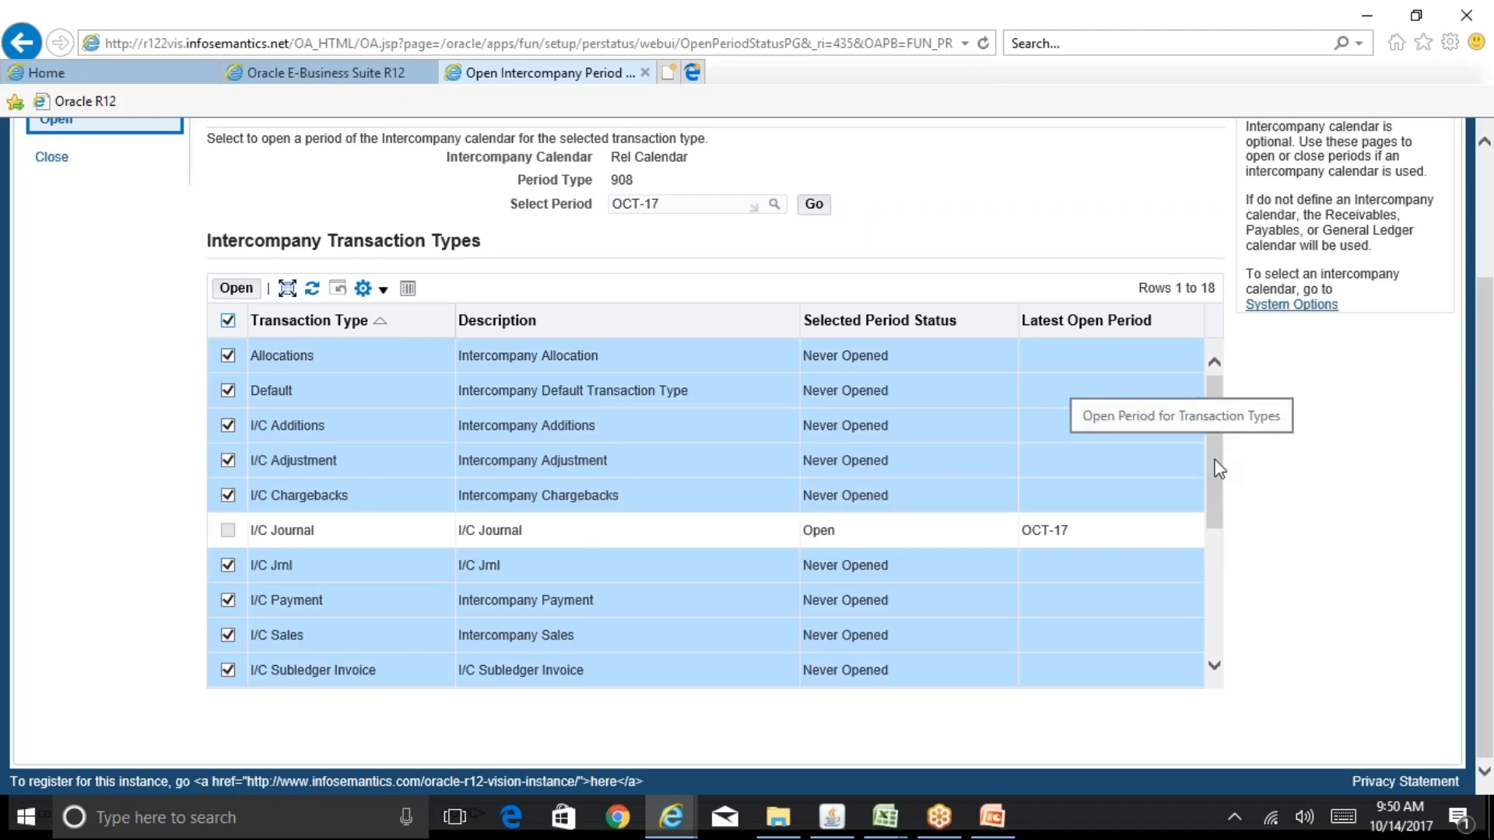
mouse_move(1218, 471)
mouse_down()
mouse_move(1237, 591)
mouse_move(1217, 500)
mouse_move(1244, 557)
mouse_move(1240, 459)
mouse_up()
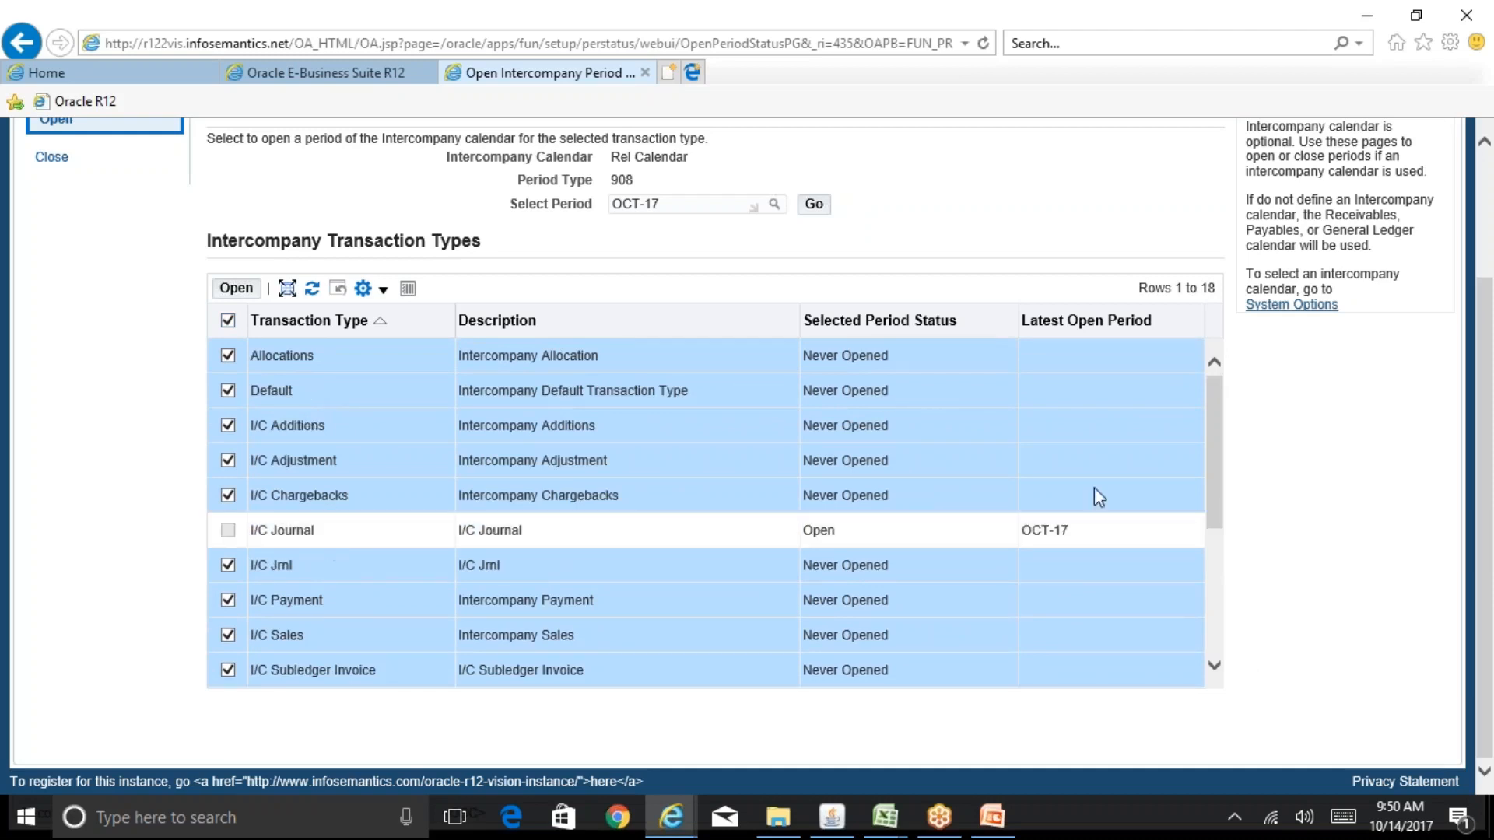
mouse_move(1217, 428)
mouse_down()
mouse_move(1223, 508)
mouse_move(1227, 431)
mouse_up()
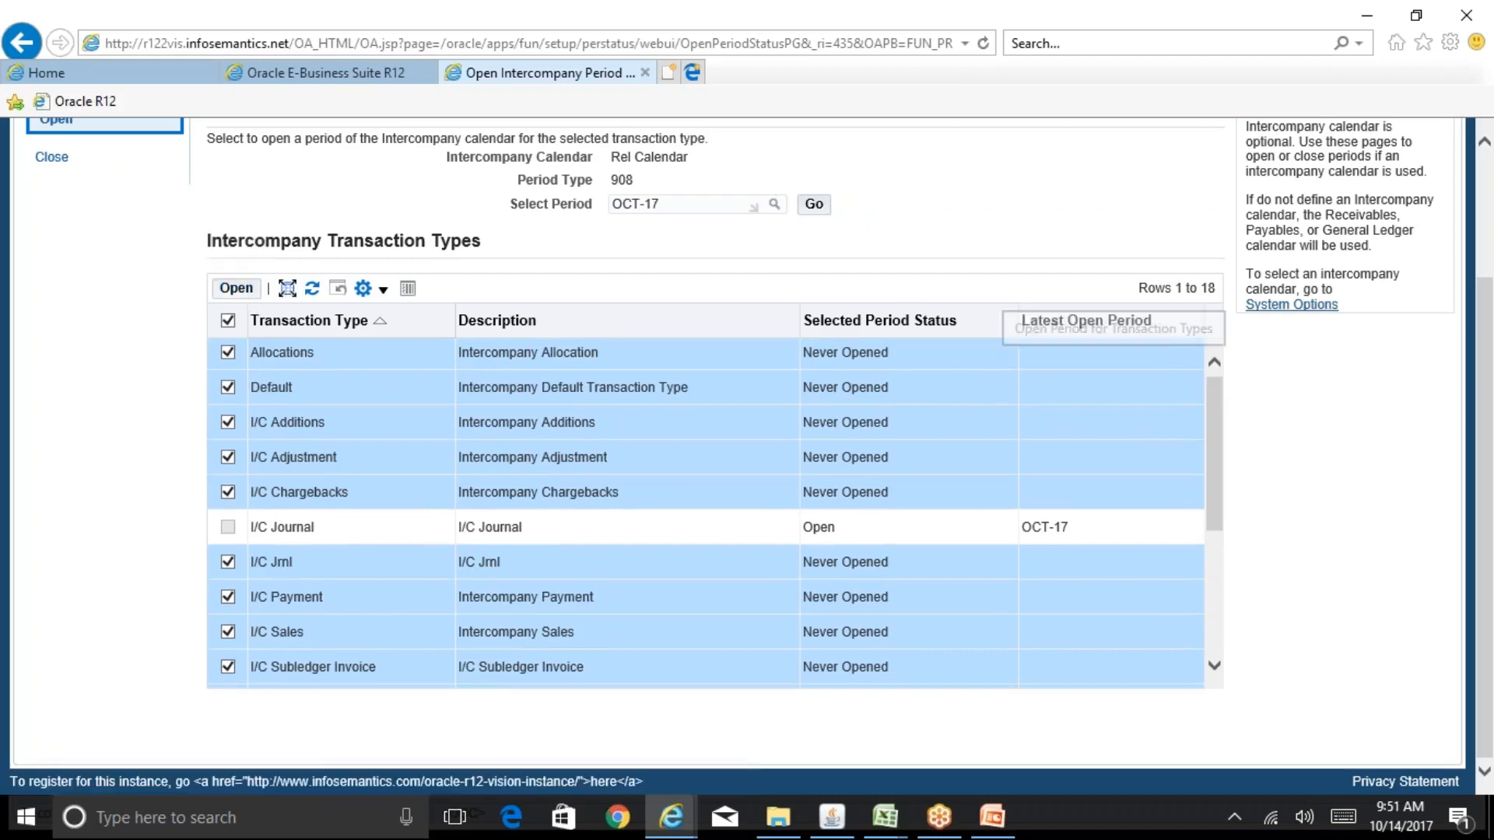
click(236, 288)
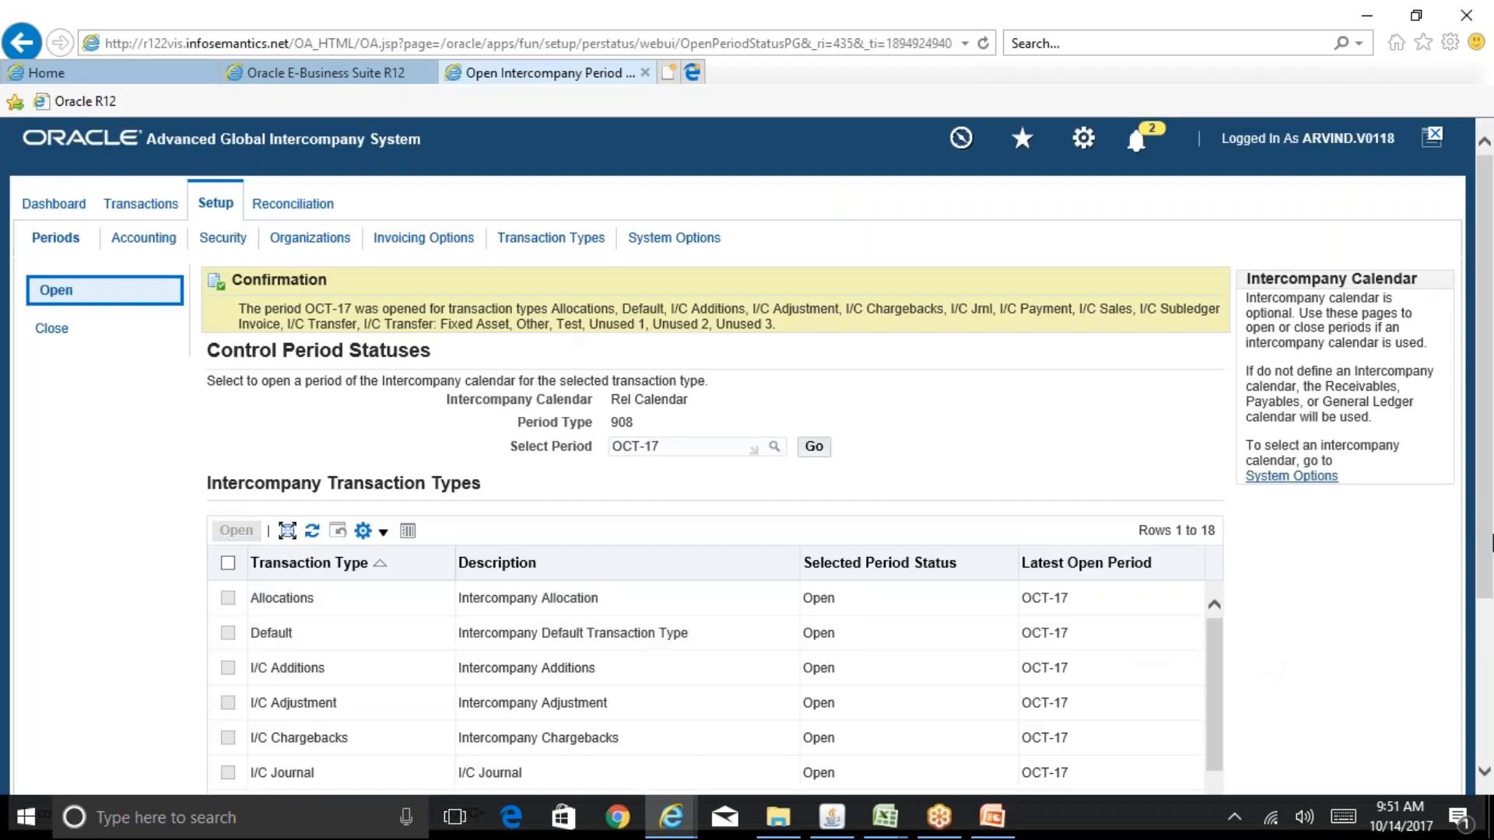
scroll(1226, 511, down, 3)
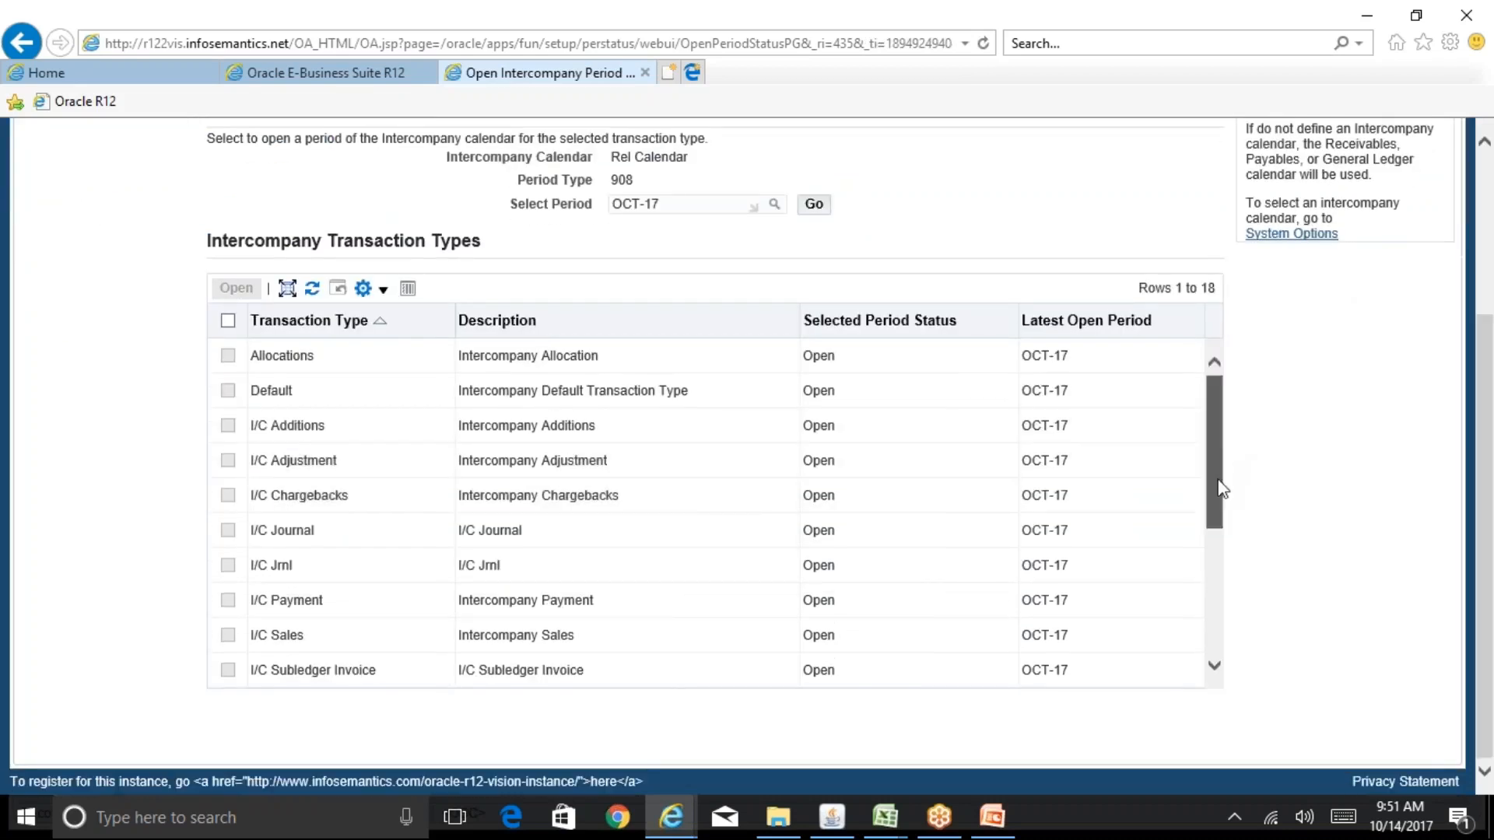
drag(1219, 488, 1221, 417)
scroll(856, 413, up, 3)
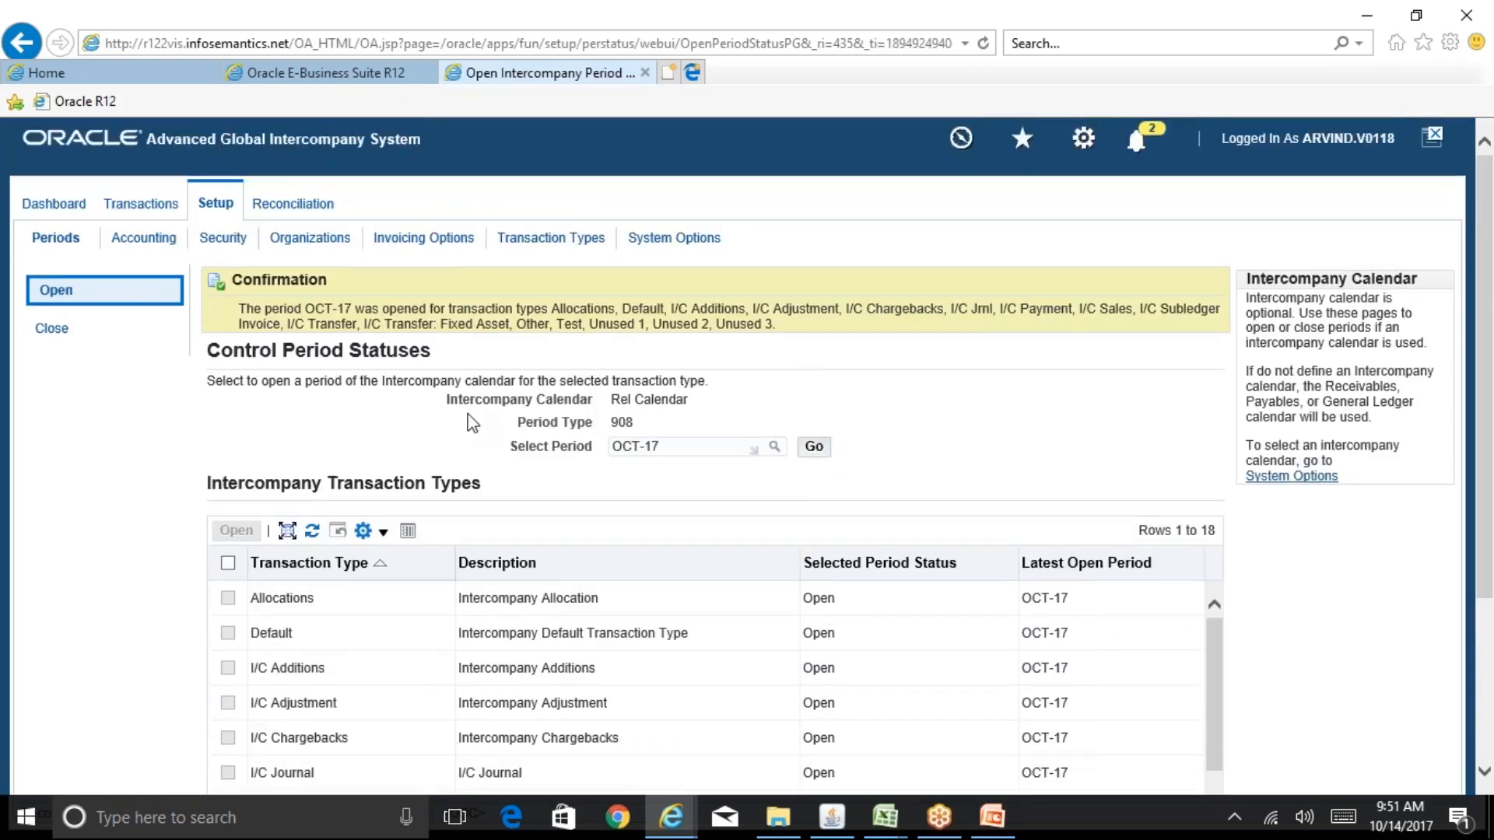
- Go to the page for closing intercompany periods and look up period OCT-17 for all transaction types
click(52, 329)
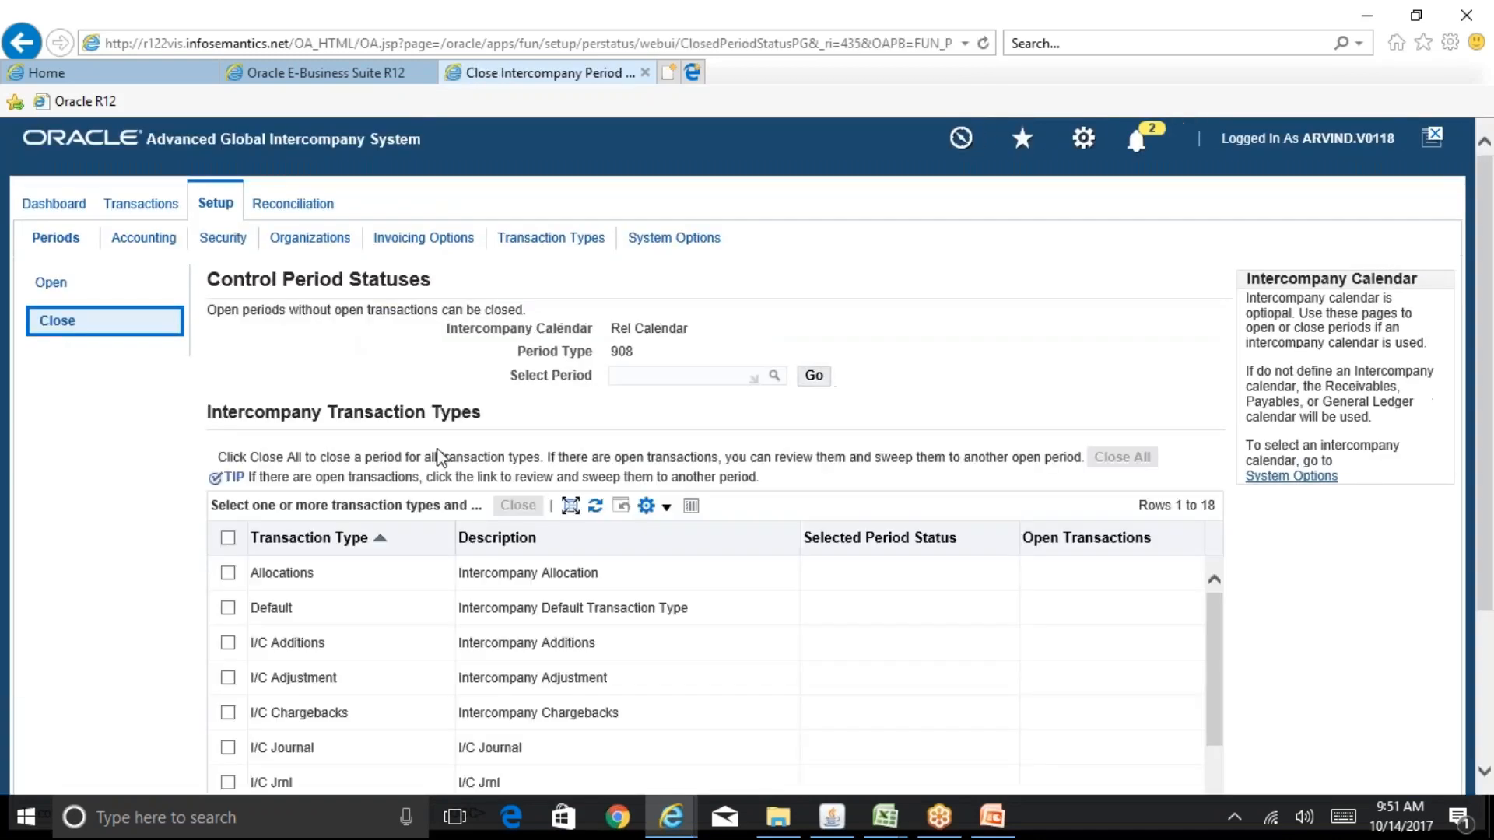
click(672, 382)
text(oct-17)
click(812, 377)
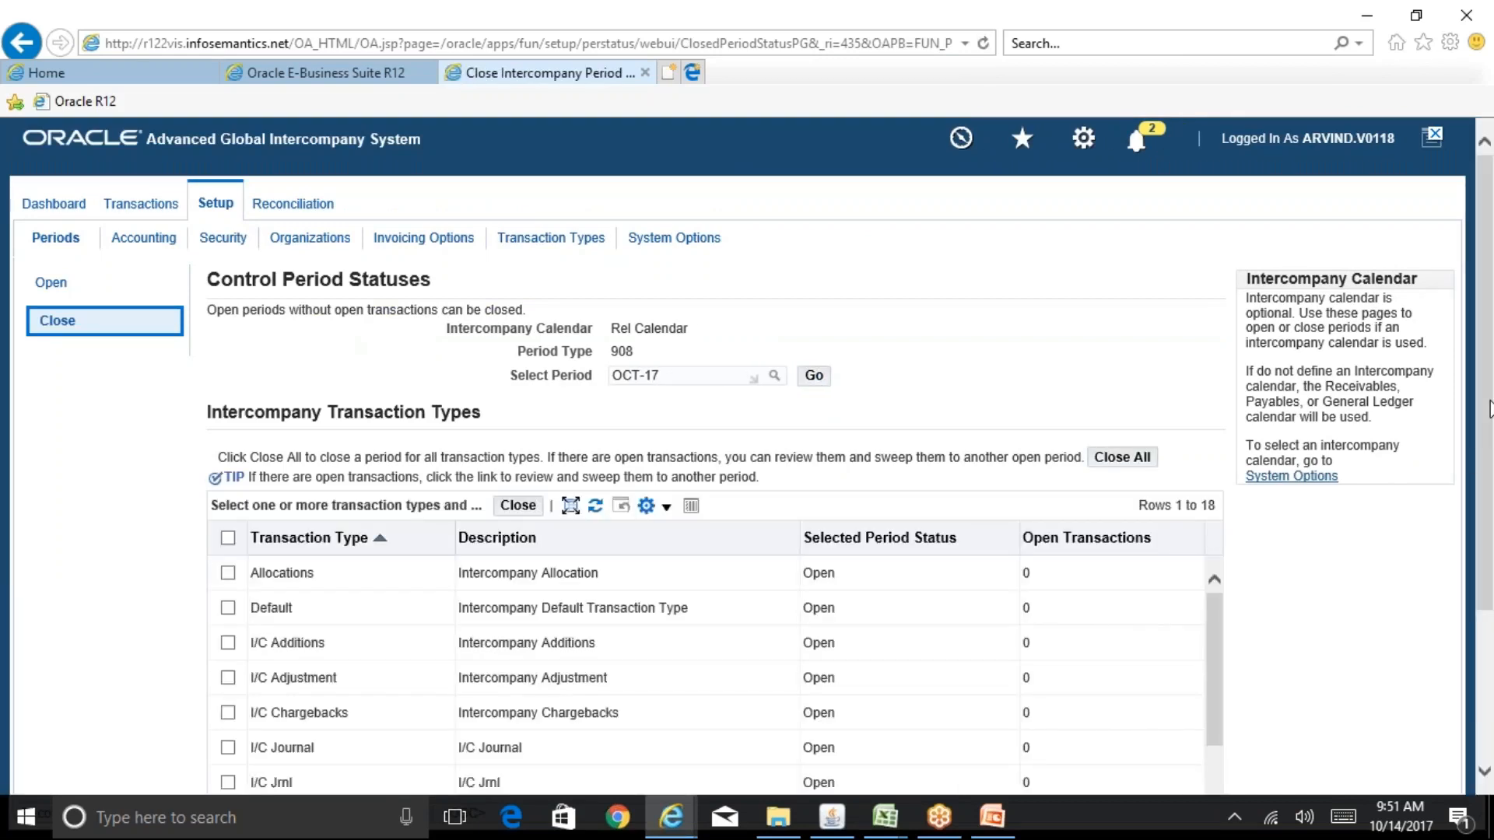
scroll(1077, 510, down, 3)
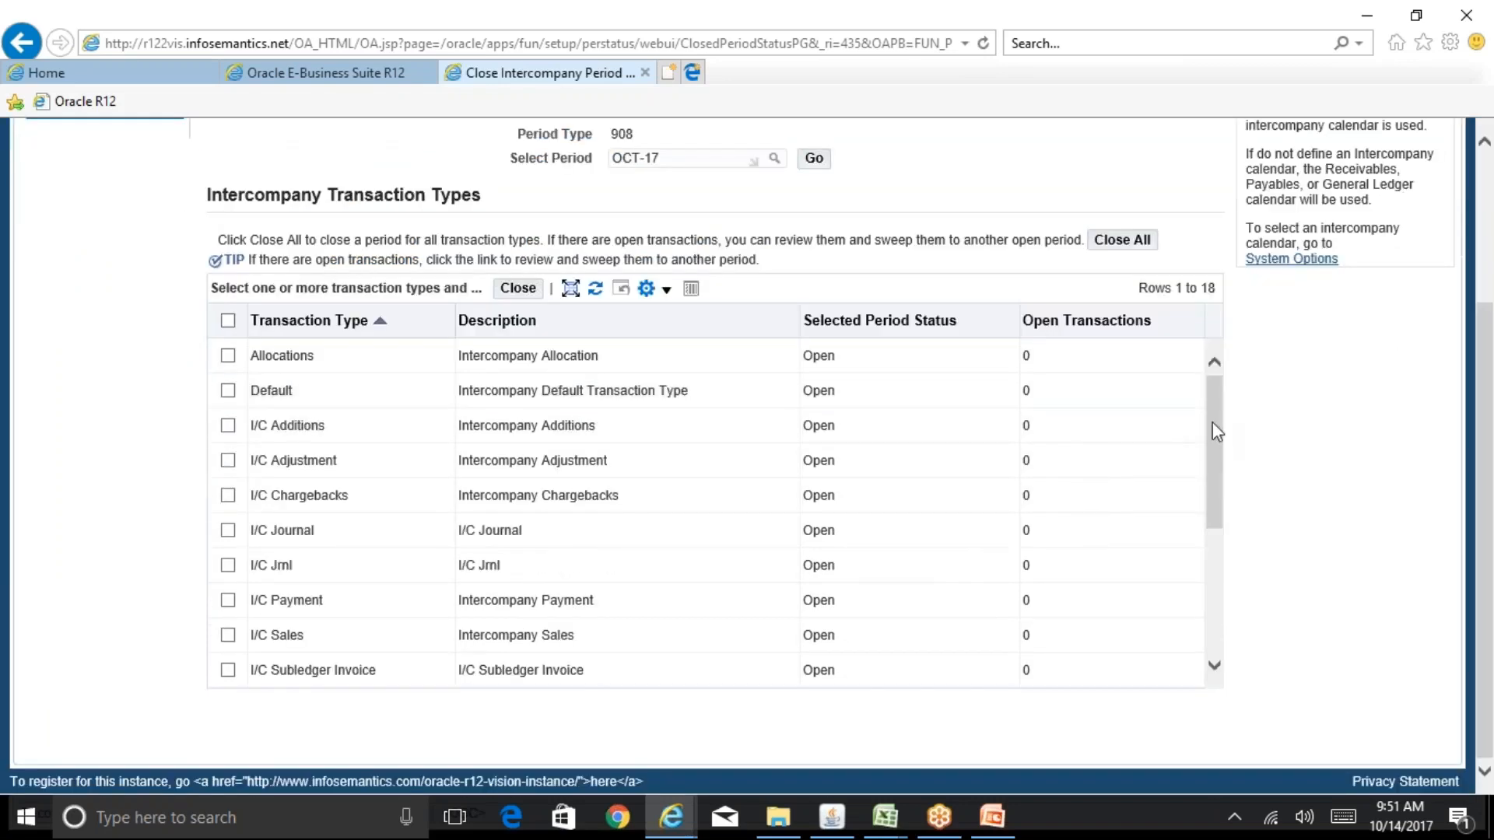
drag(1213, 422, 1210, 381)
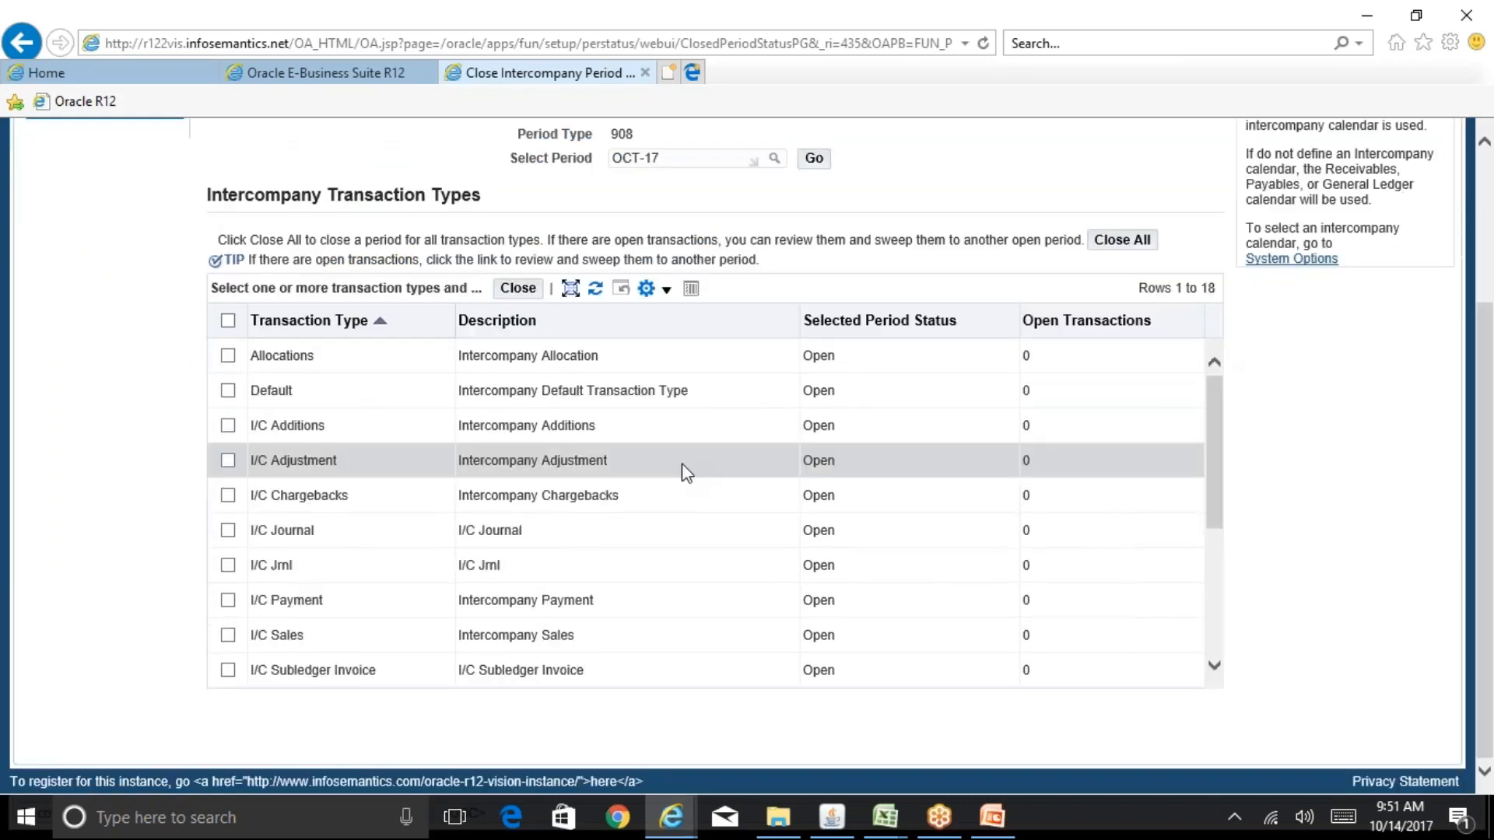
- Close period OCT-17 for the Allocations transaction type only and review the list of transaction types
click(228, 322)
click(228, 321)
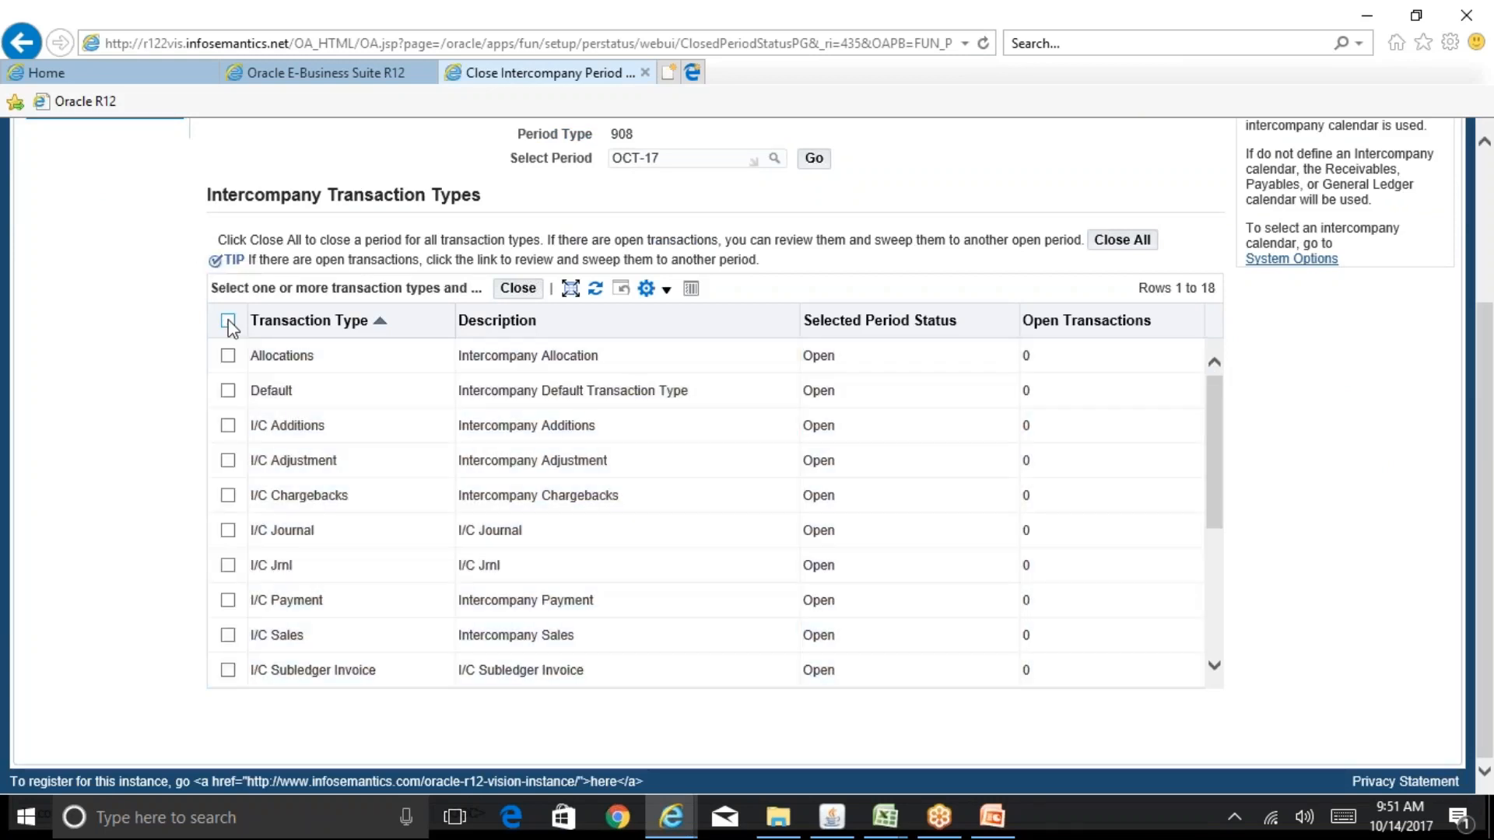
click(228, 357)
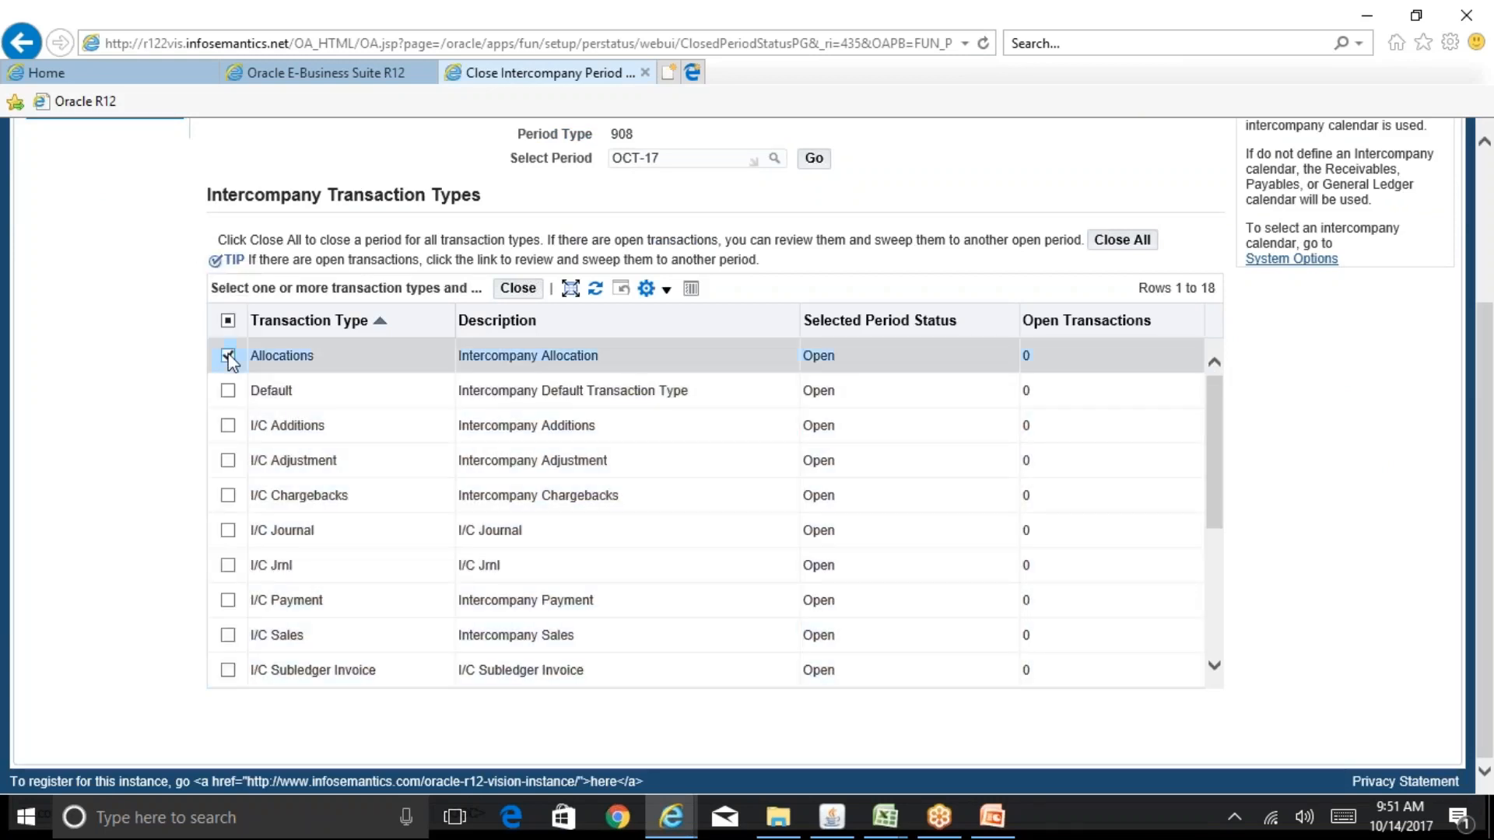
click(518, 289)
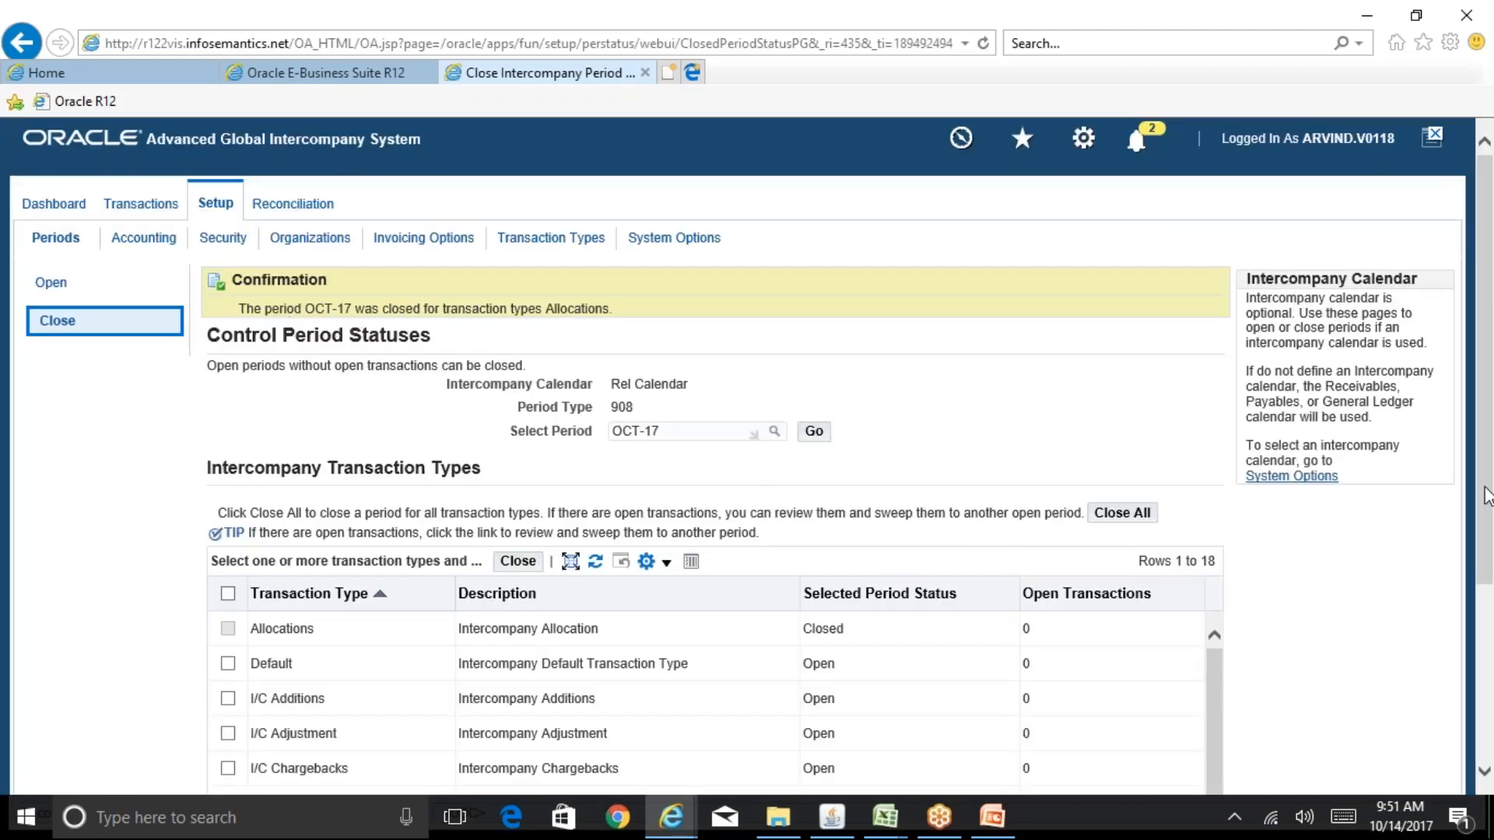
scroll(1182, 499, down, 3)
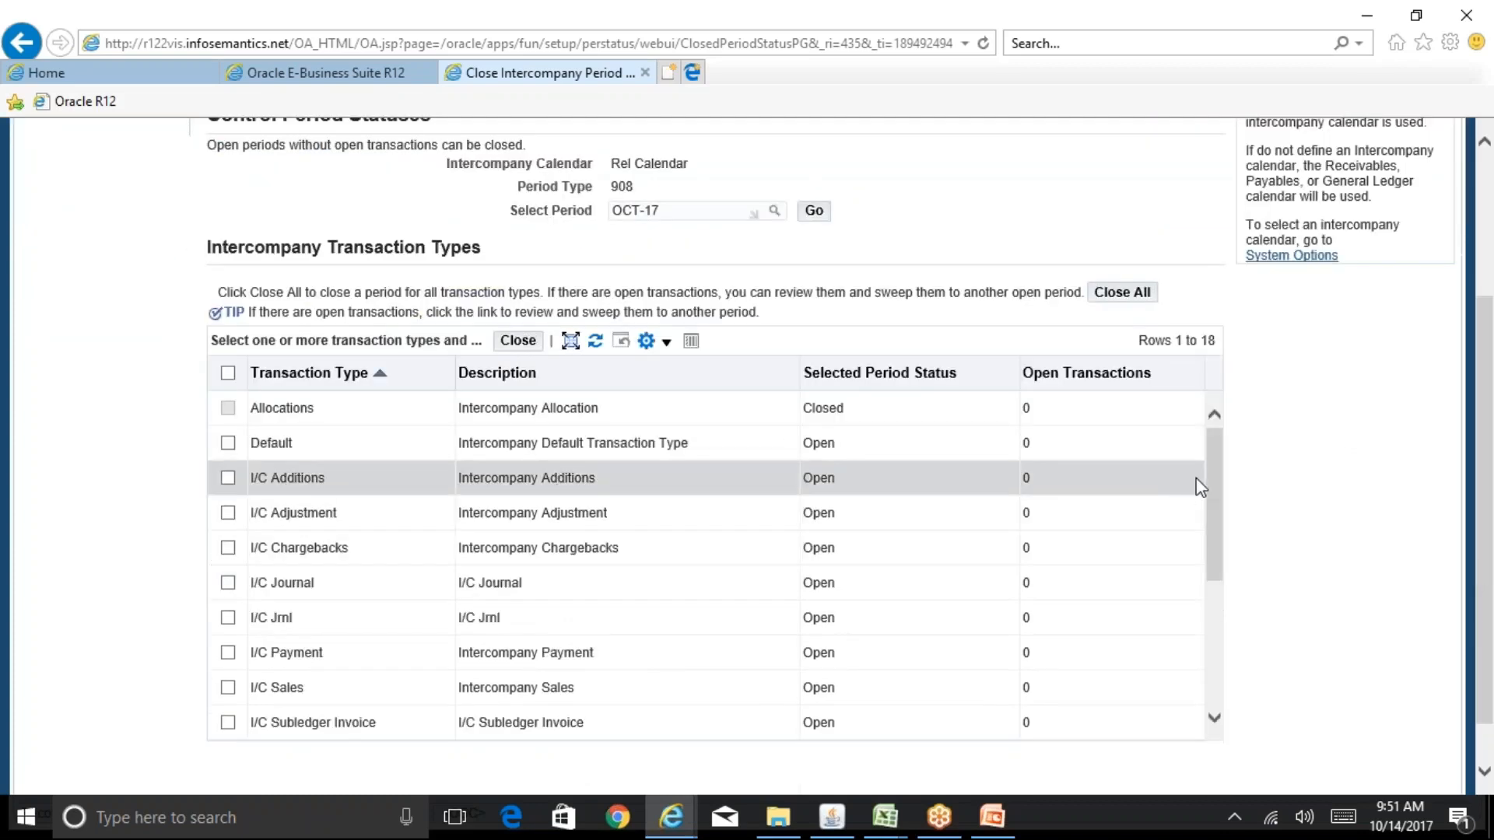
drag(1207, 483, 1233, 650)
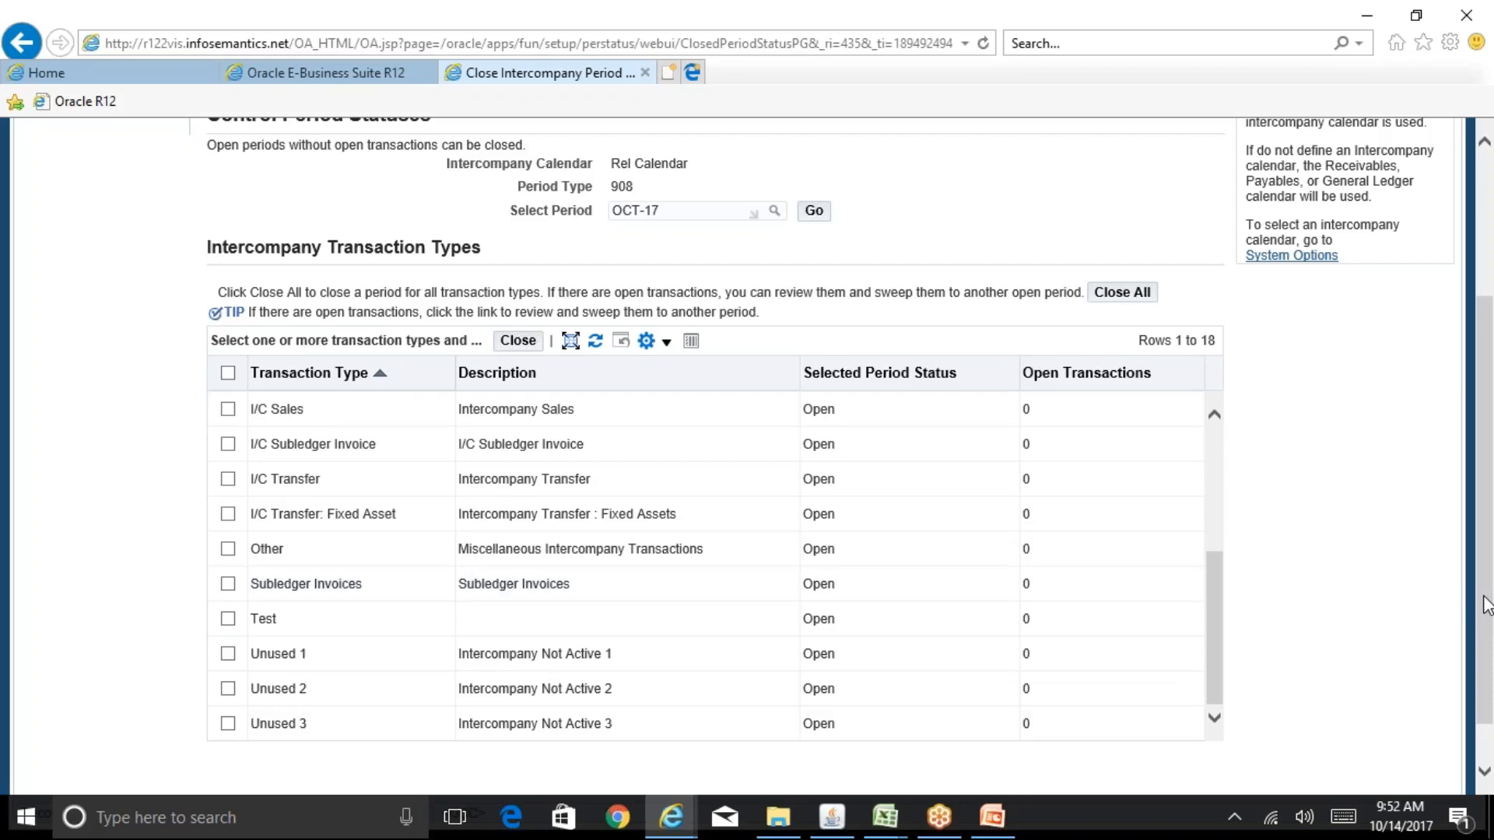
drag(1487, 604, 1490, 492)
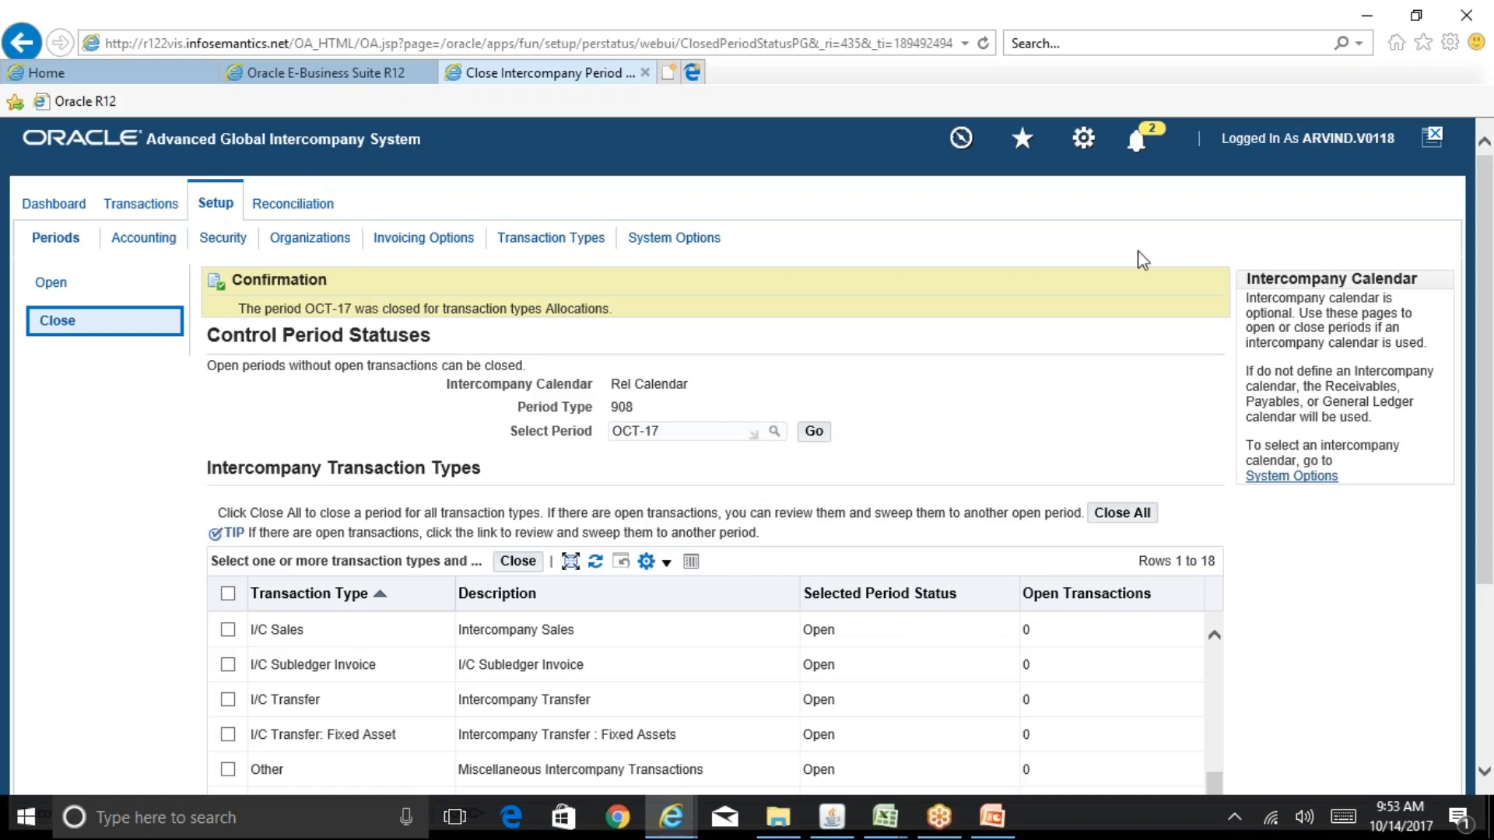
- Switch to the BR100_Financials_AGIS workbook in Excel and view the AGIS-6 sheet followed by the AGIS-7.1 setup instructions
mouse_move(884, 816)
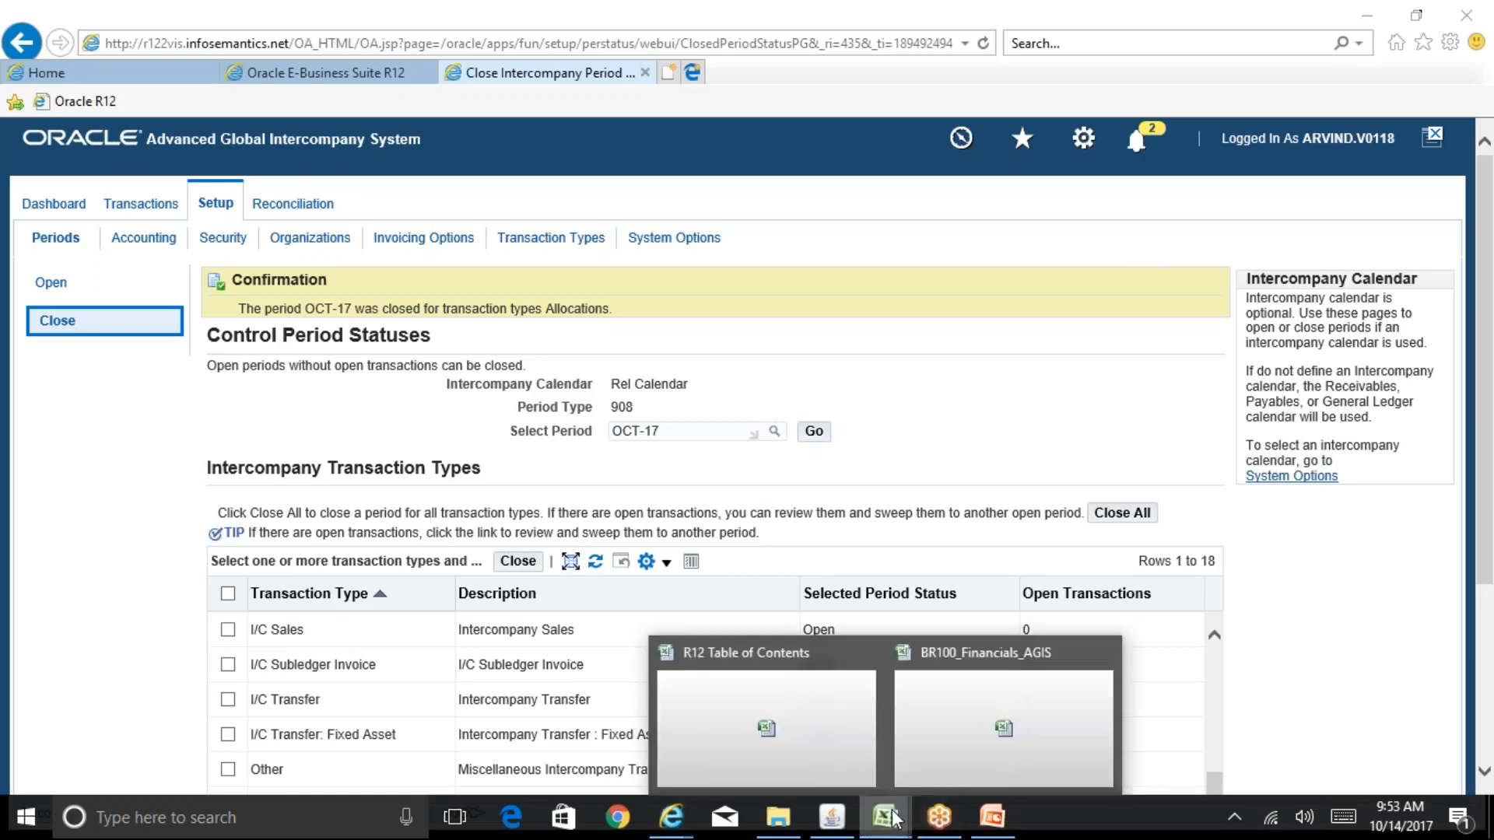
click(1003, 723)
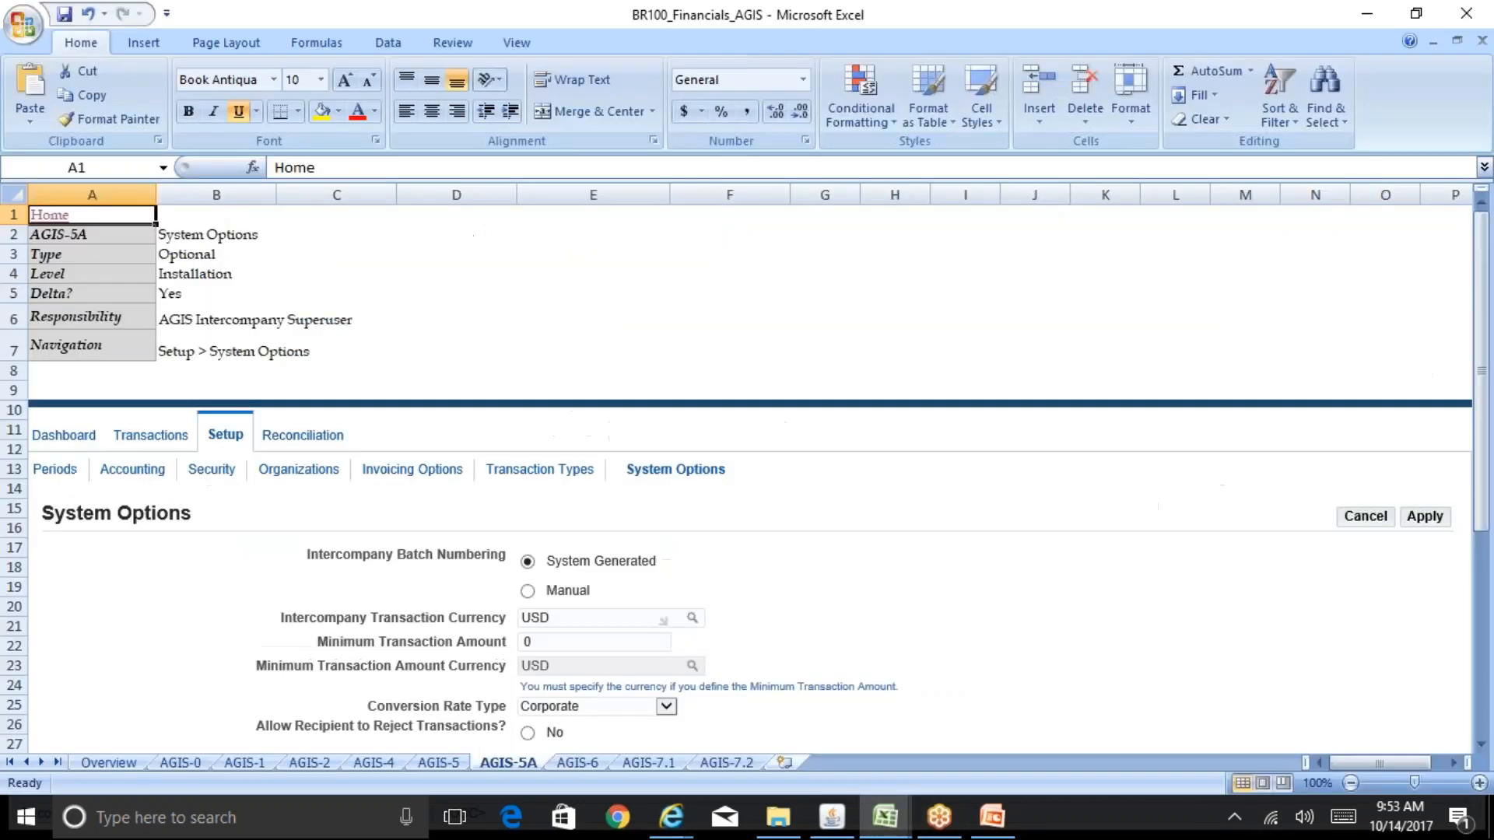
click(576, 763)
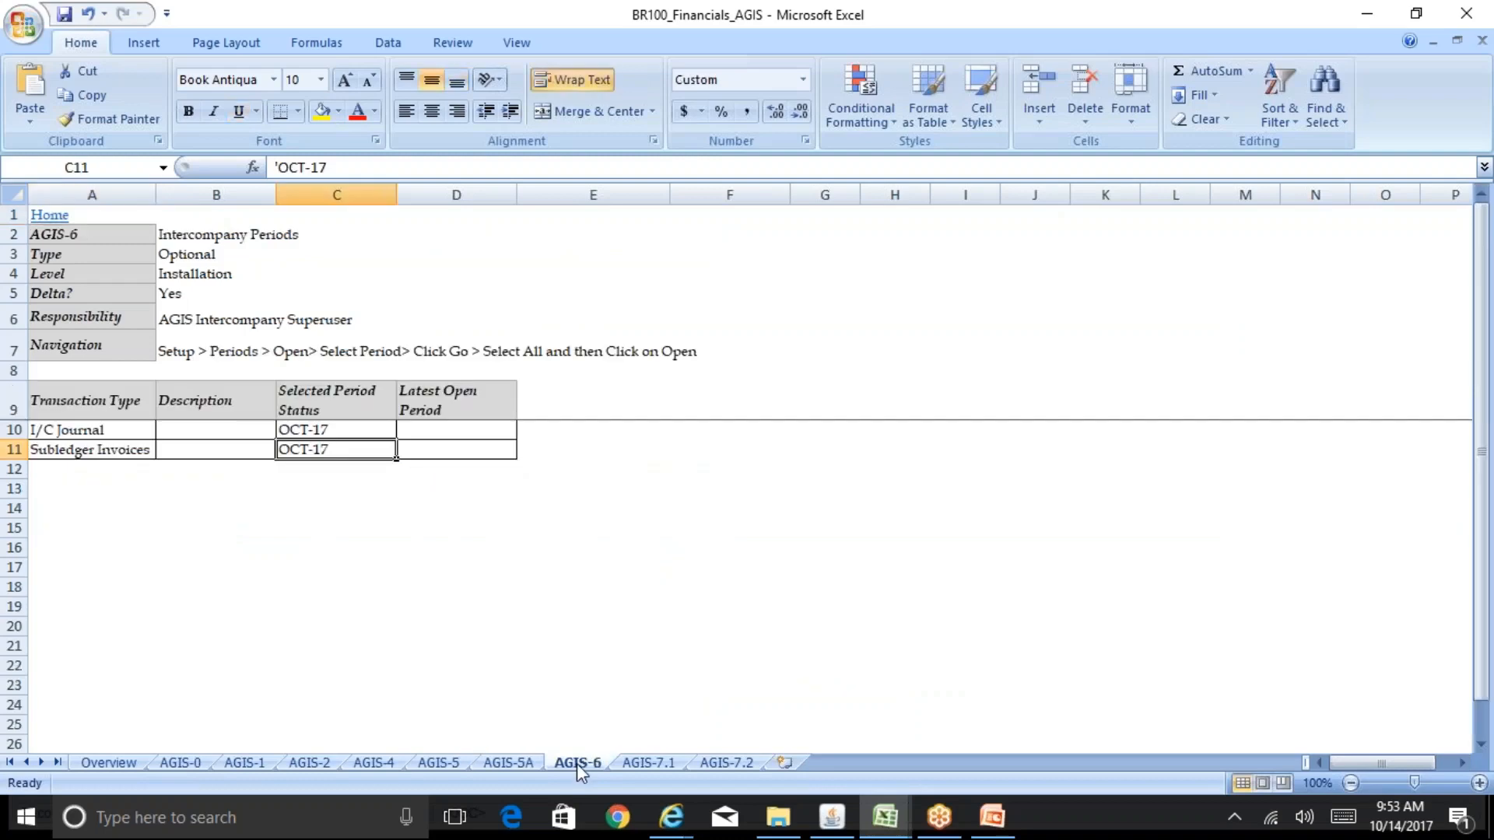
click(642, 762)
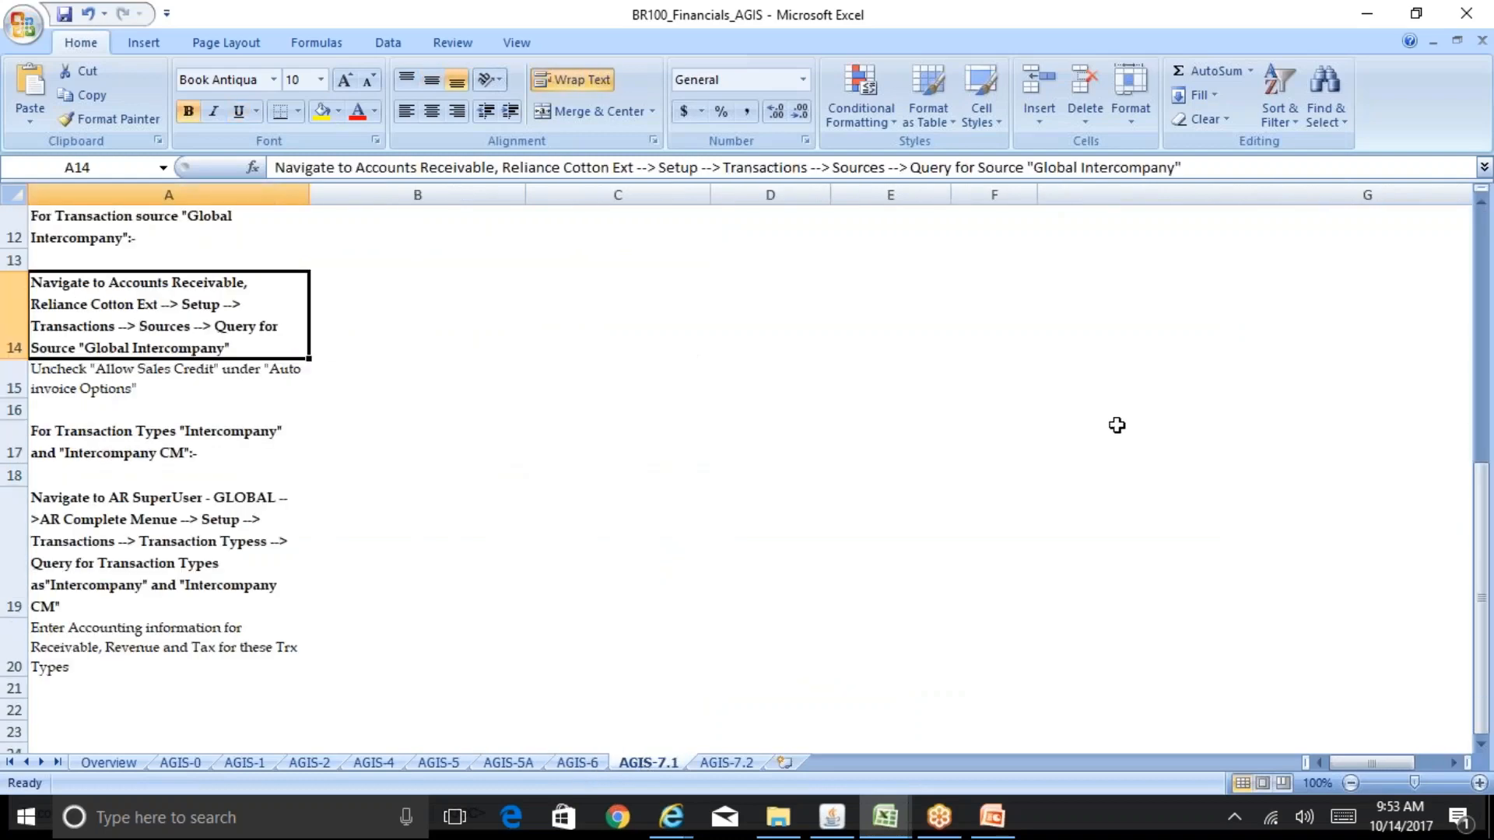
- Append ", Reliance" to the Responsibility value AGIS Intercompany Superuser on the AGIS-7.1 sheet
drag(1485, 556, 1487, 310)
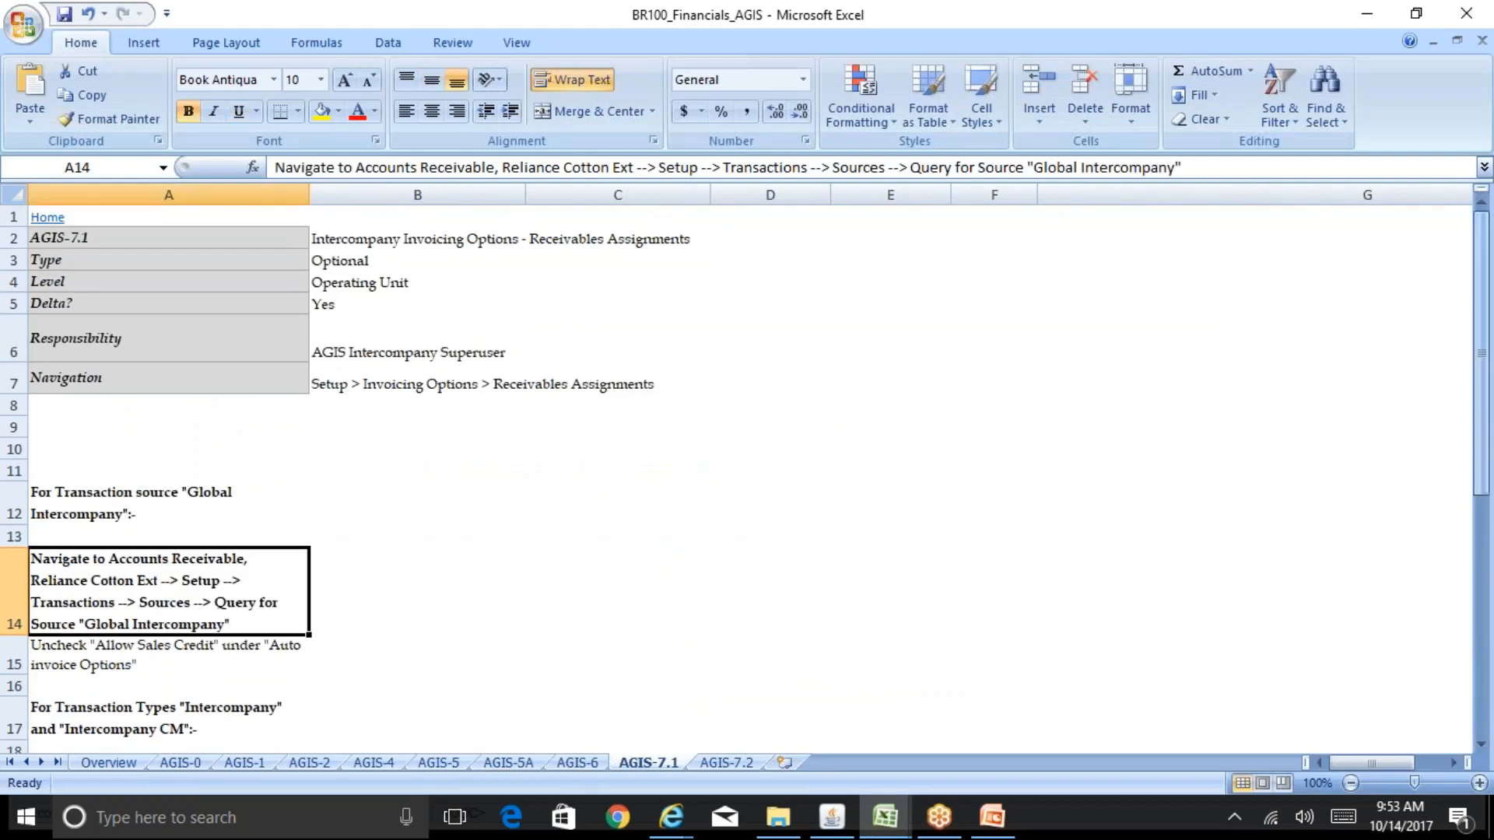
click(366, 346)
key(F2)
text(, Reliance)
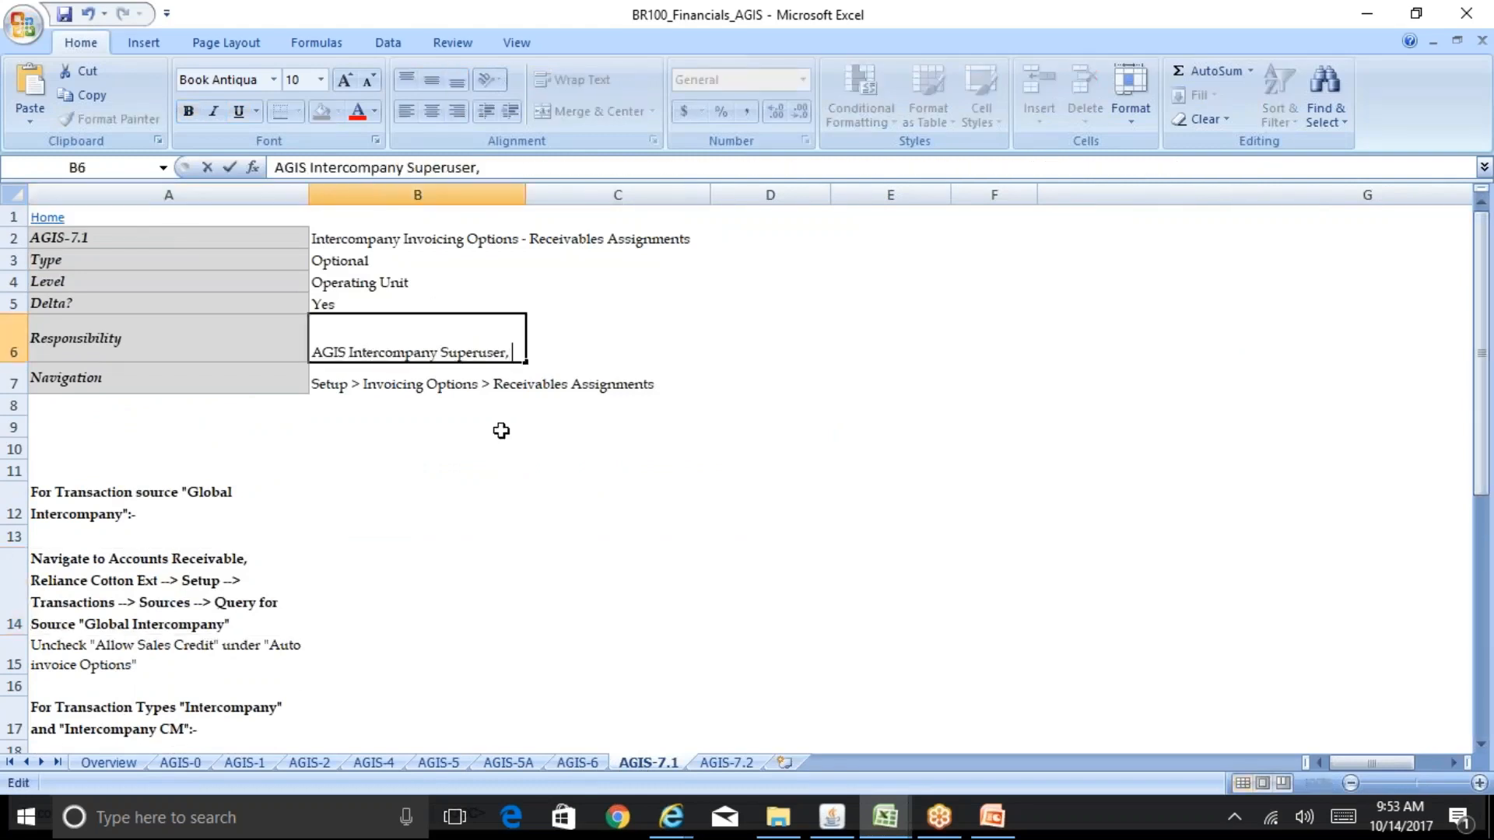
key(Return)
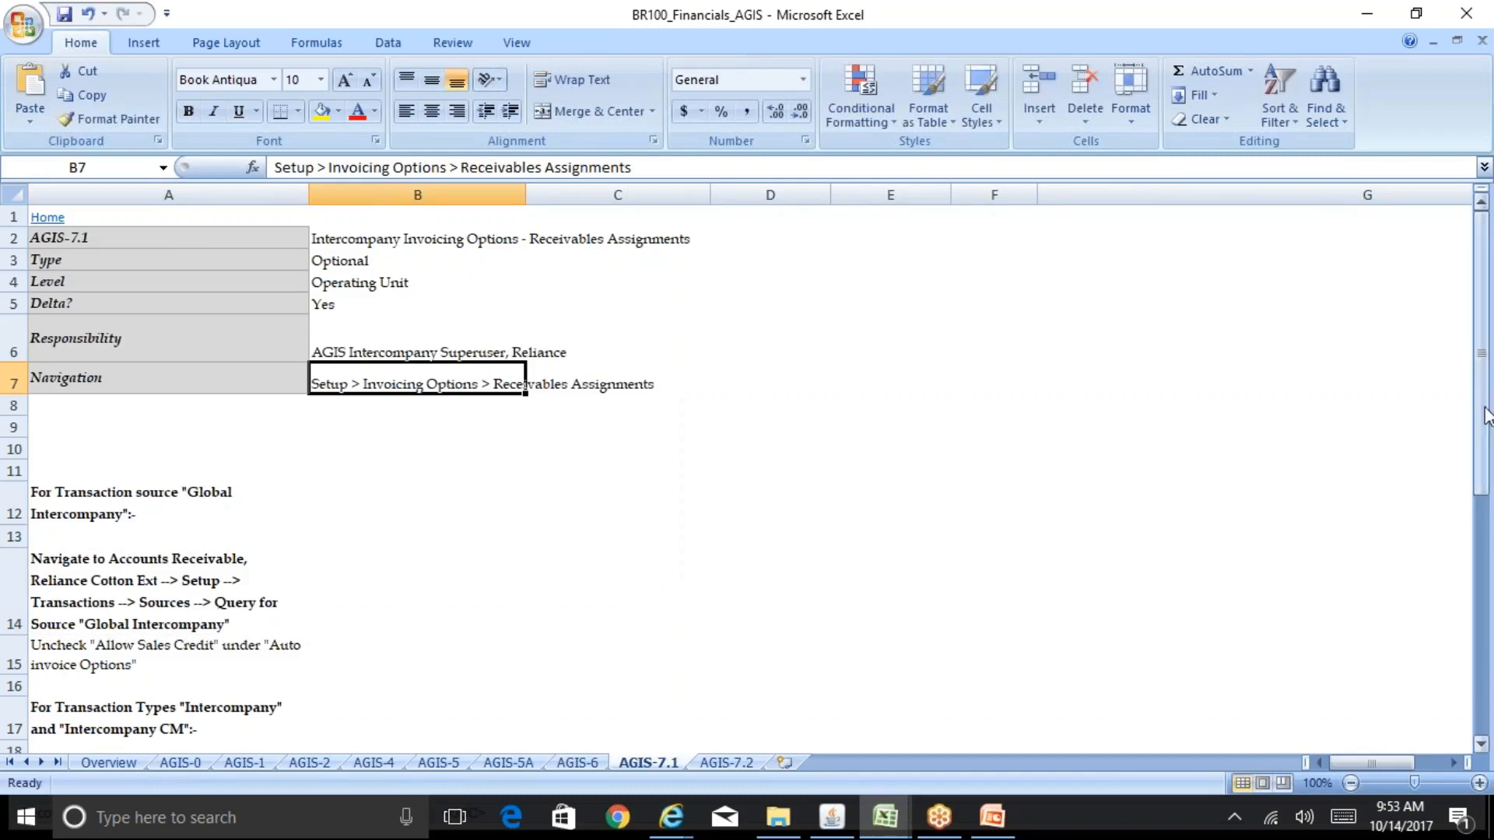
- Review the "Global Intercompany" transaction source heading on AGIS-7.1, and view the Running Notes_AGIS accounting entries in the R12 Table of Contents workbook
drag(1481, 405, 1492, 438)
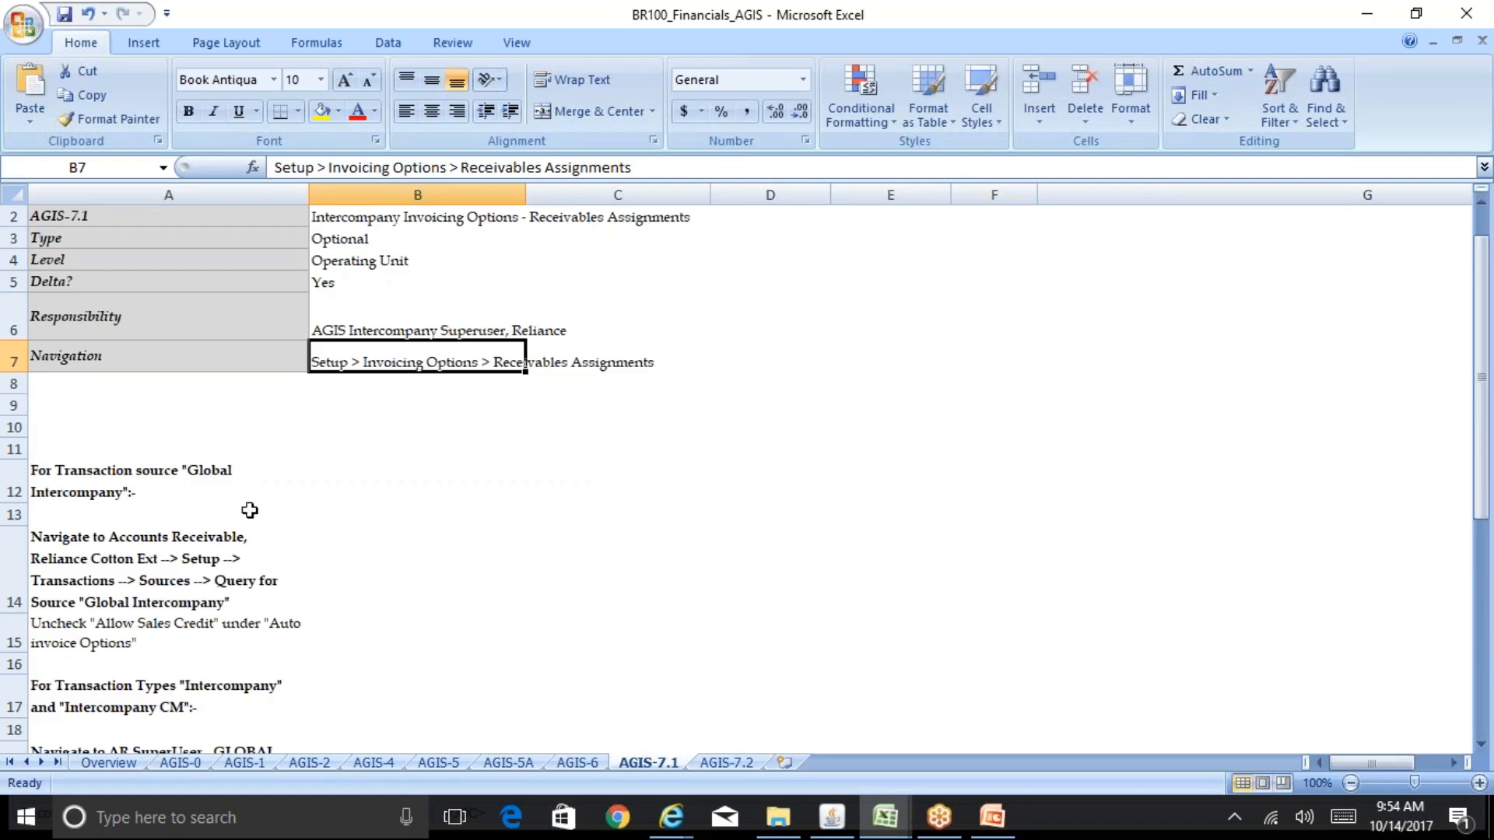
click(161, 483)
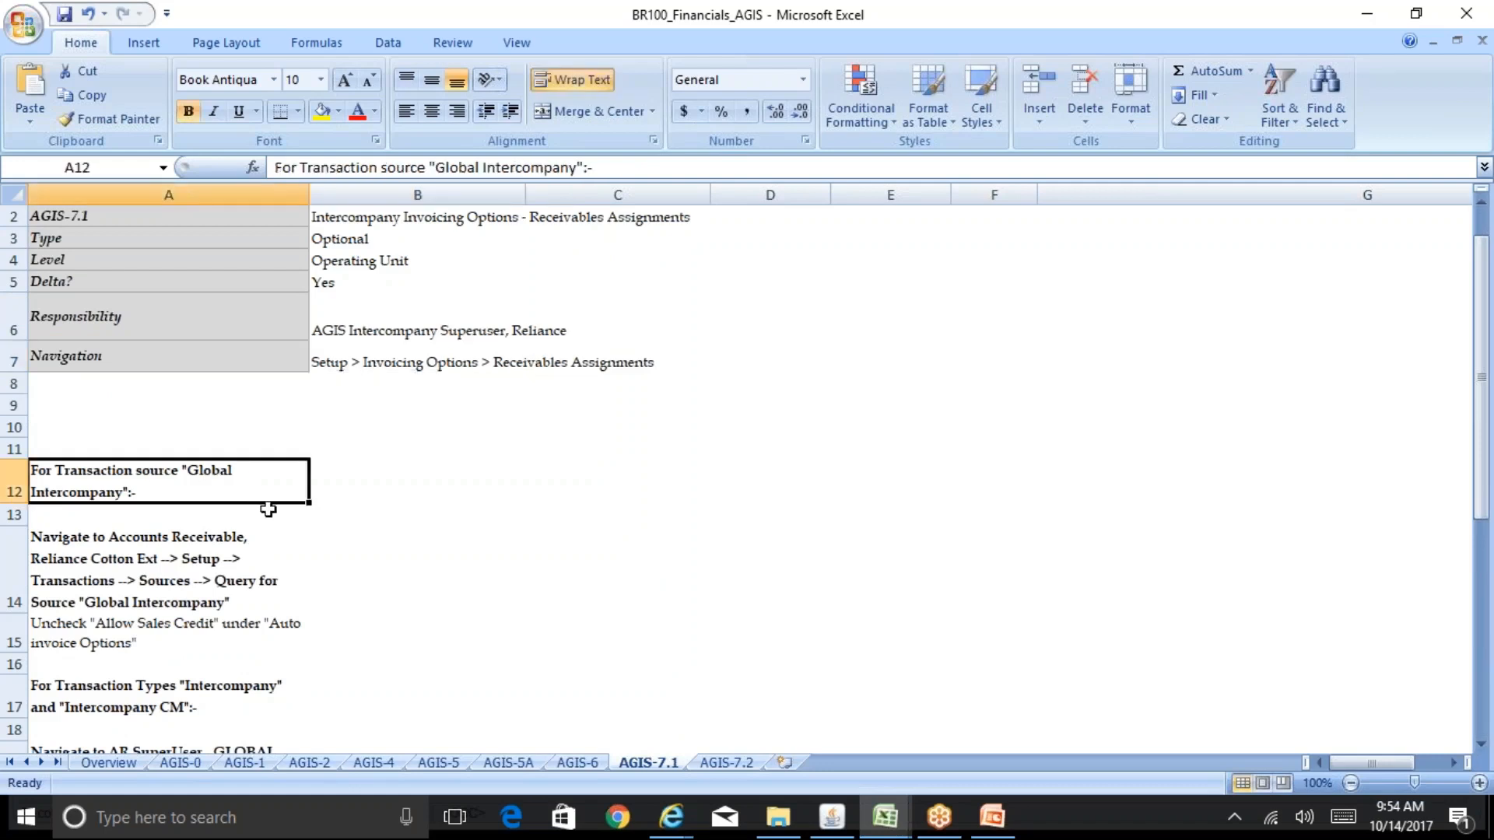
click(886, 827)
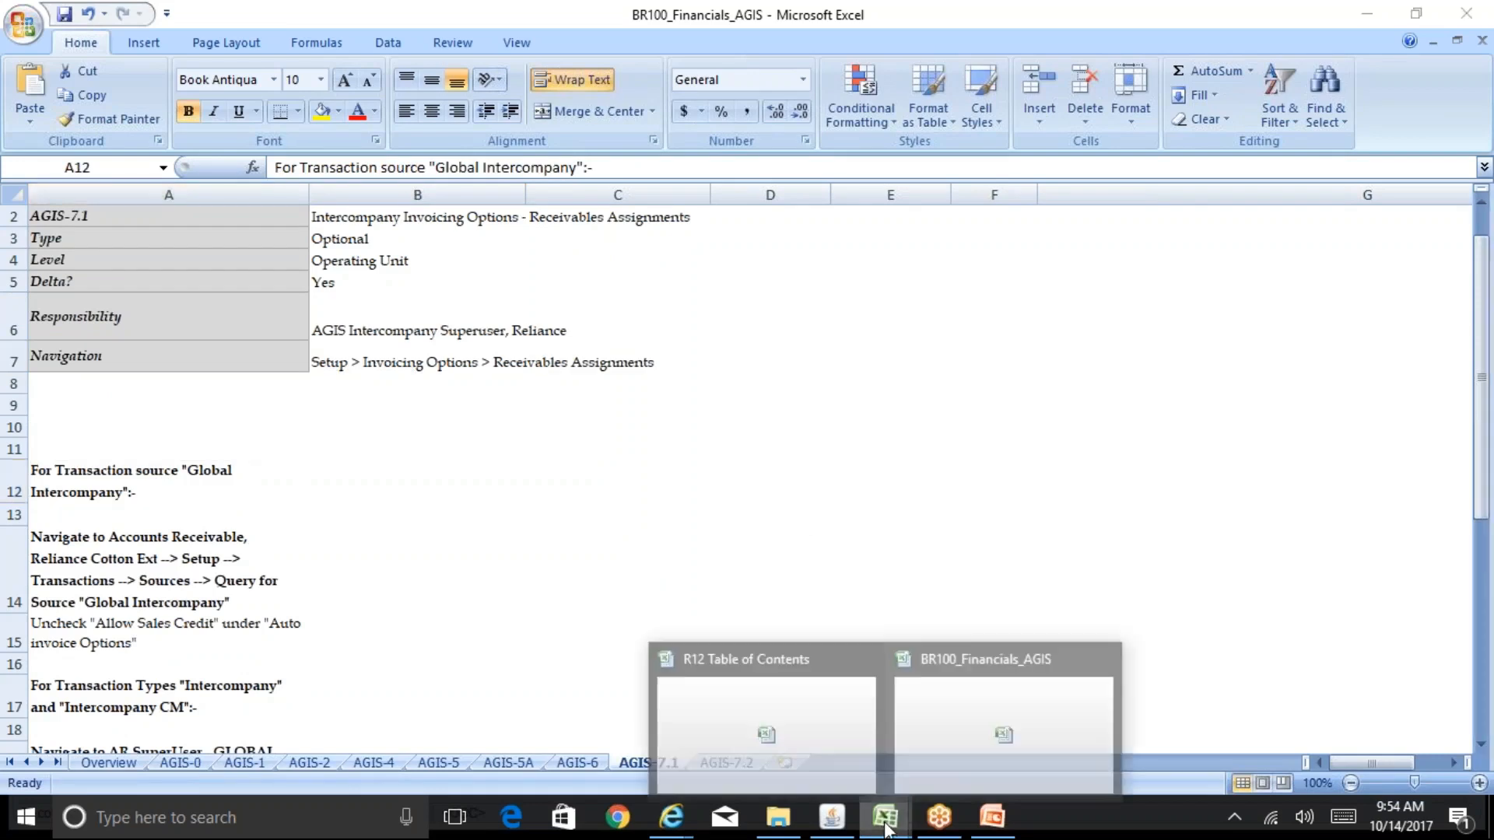
click(960, 737)
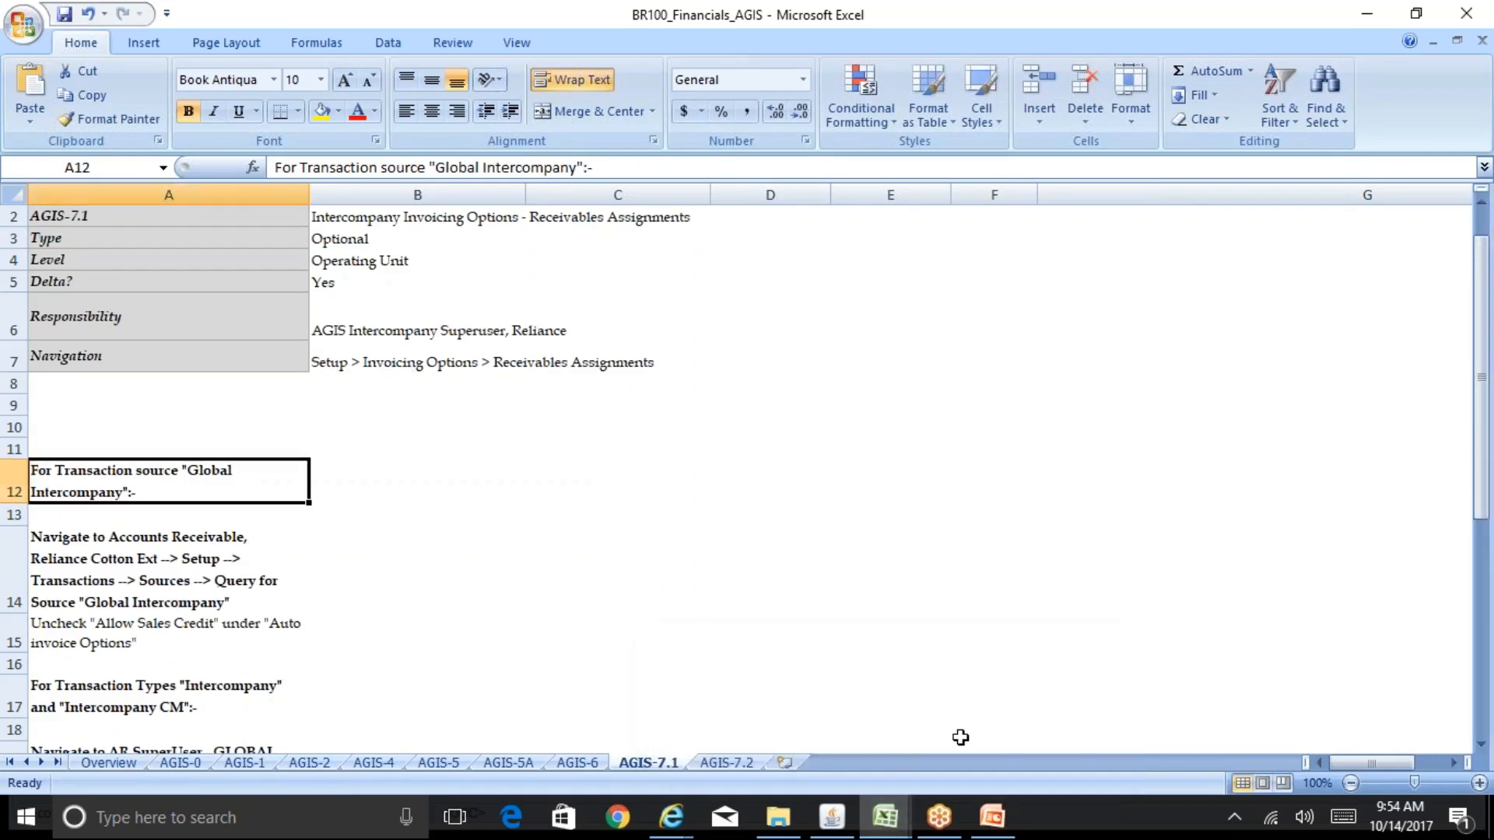
click(885, 817)
click(799, 747)
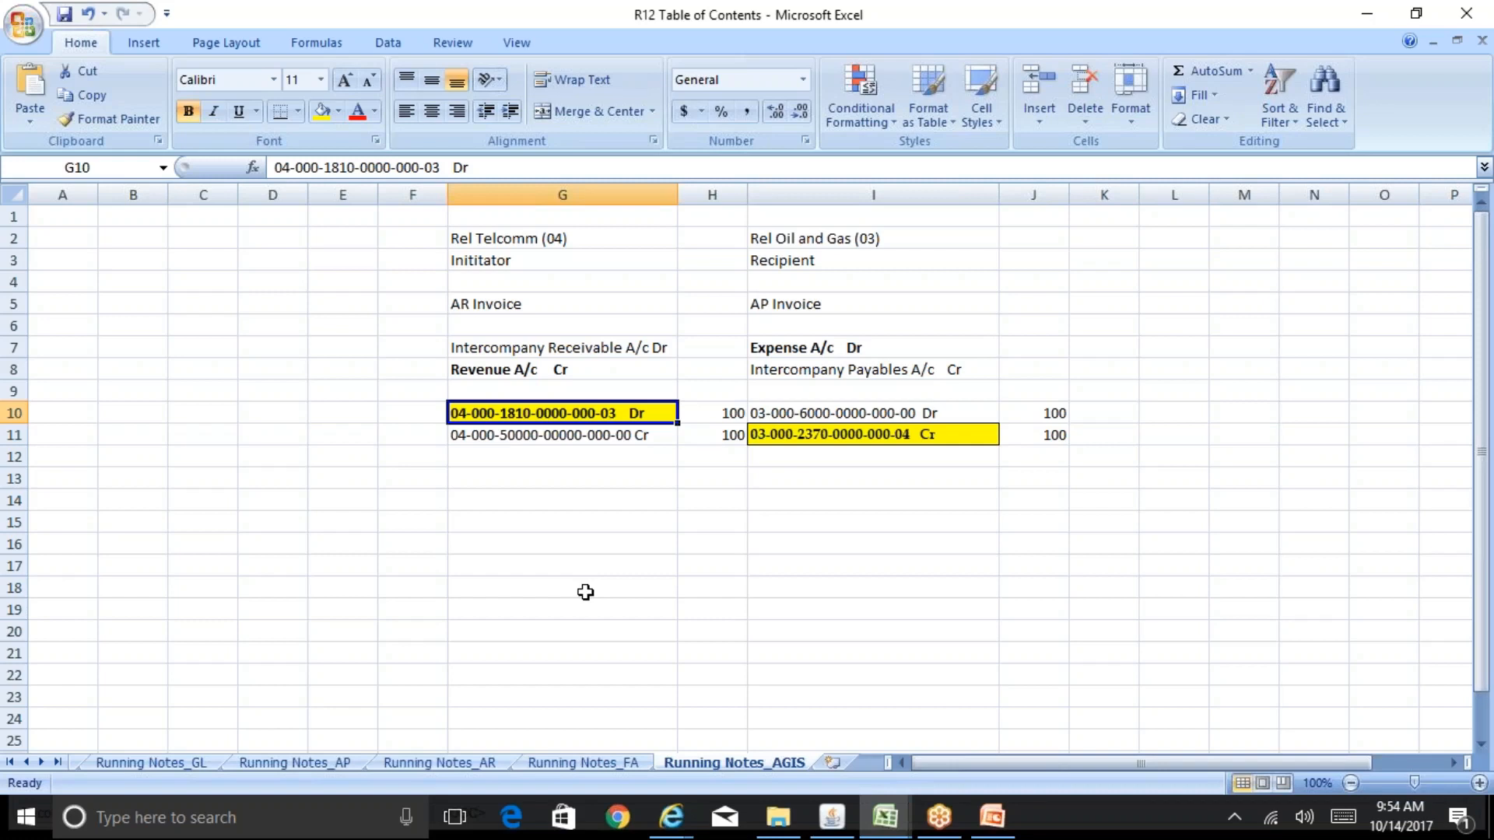
- Switch to Oracle Applications and change the responsibility to Accounts Receivables Superuser, Reliance Telecomm USD
click(838, 816)
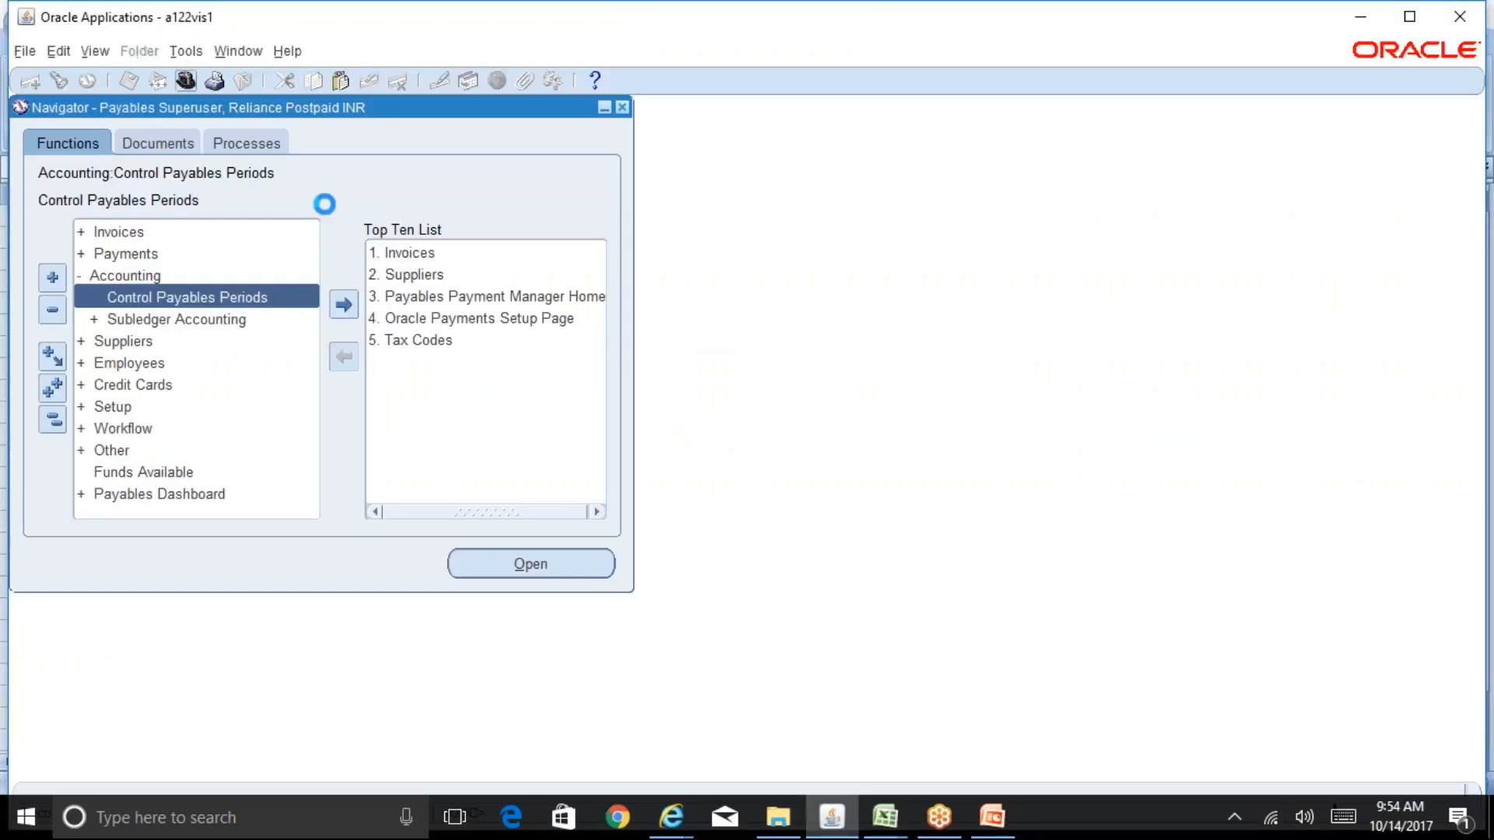
text(r)
key(Down)
key(Down)
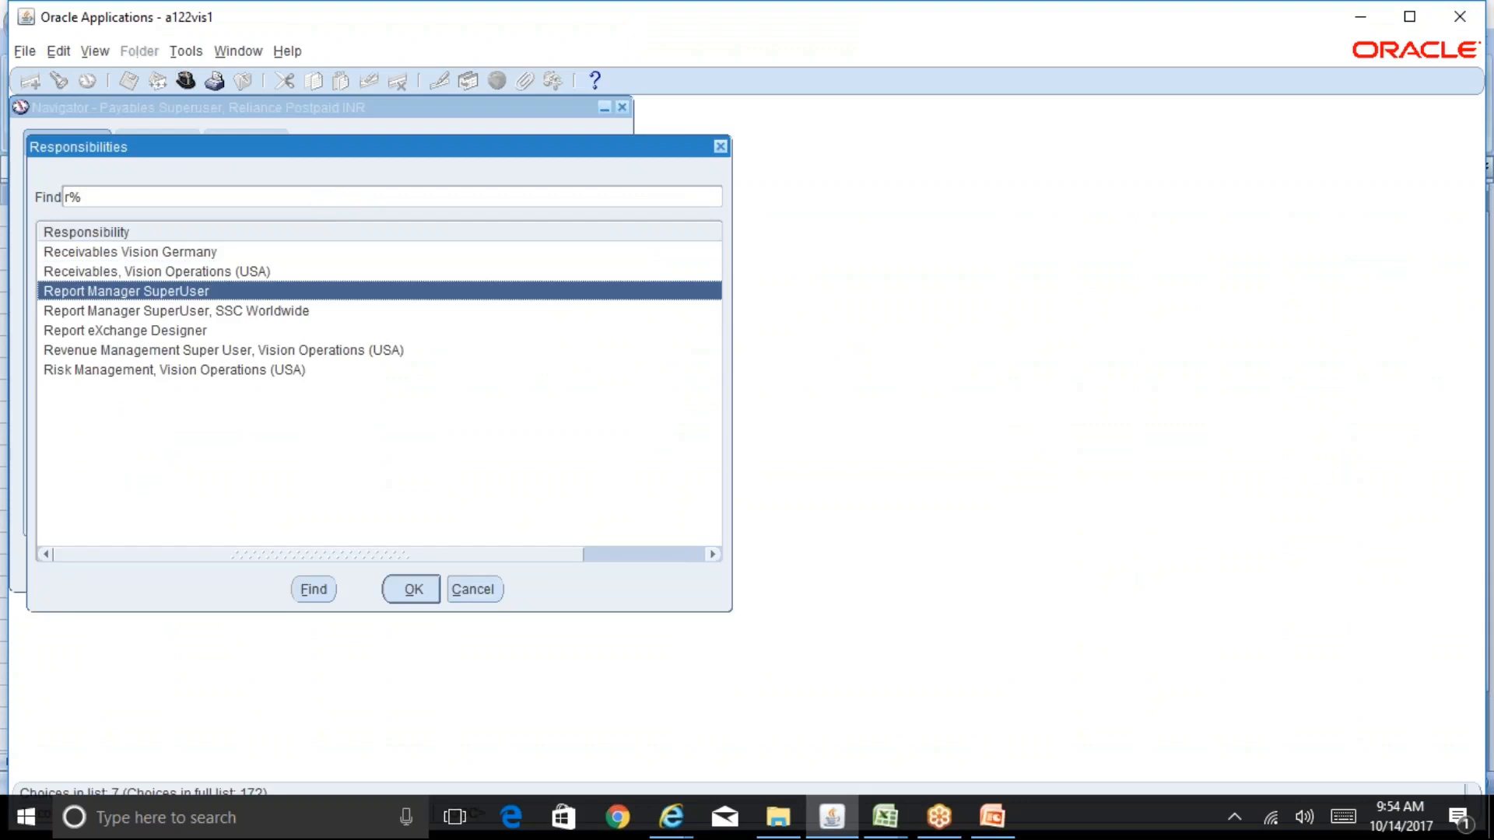
key(BackSpace)
text(a)
key(Down)
key(Down)
key(Down)
key(Return)
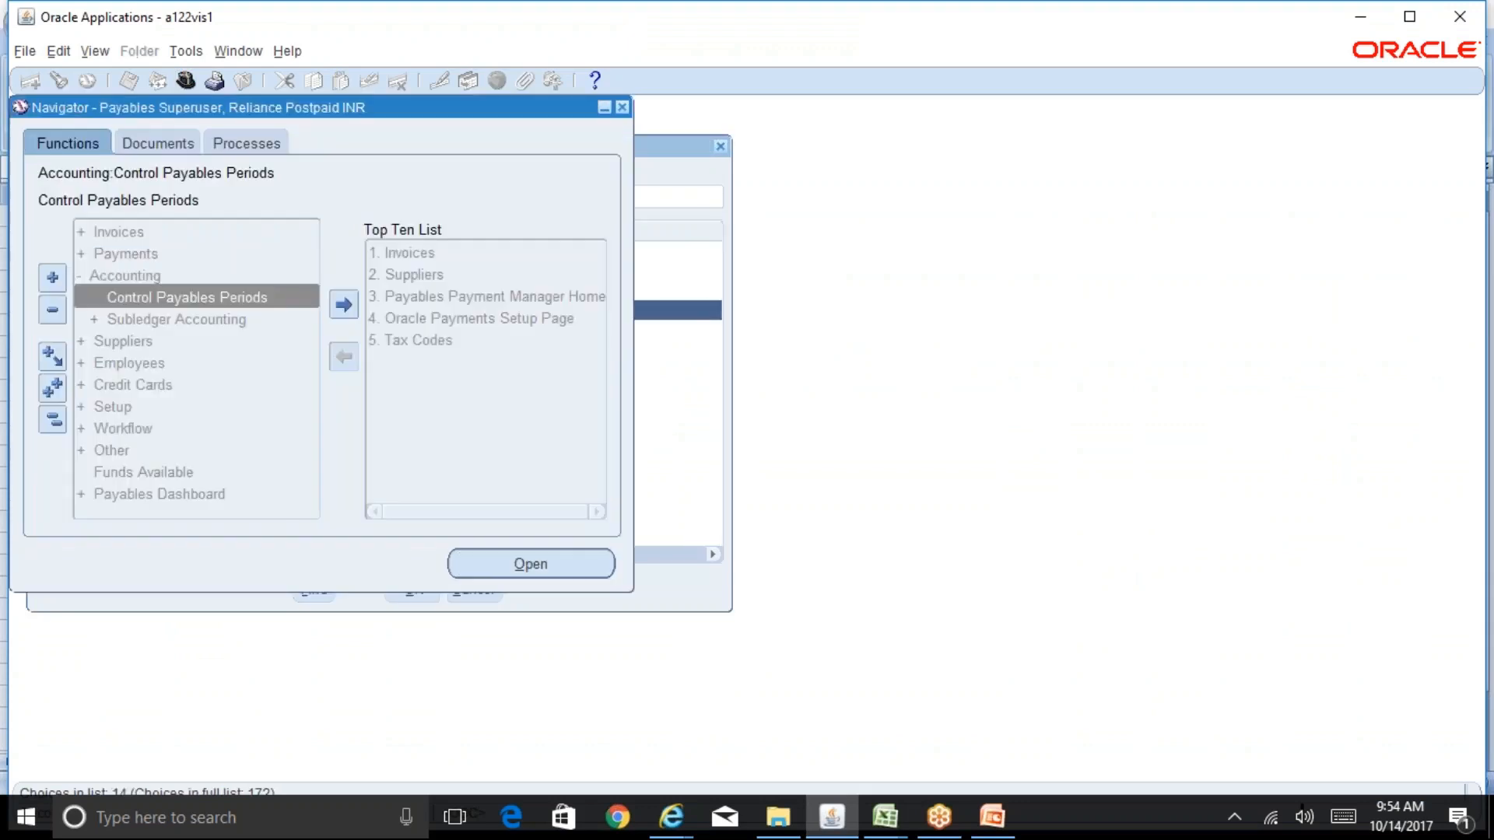
- Open the transaction Sources setup form and query for source names matching "Global%"
click(210, 340)
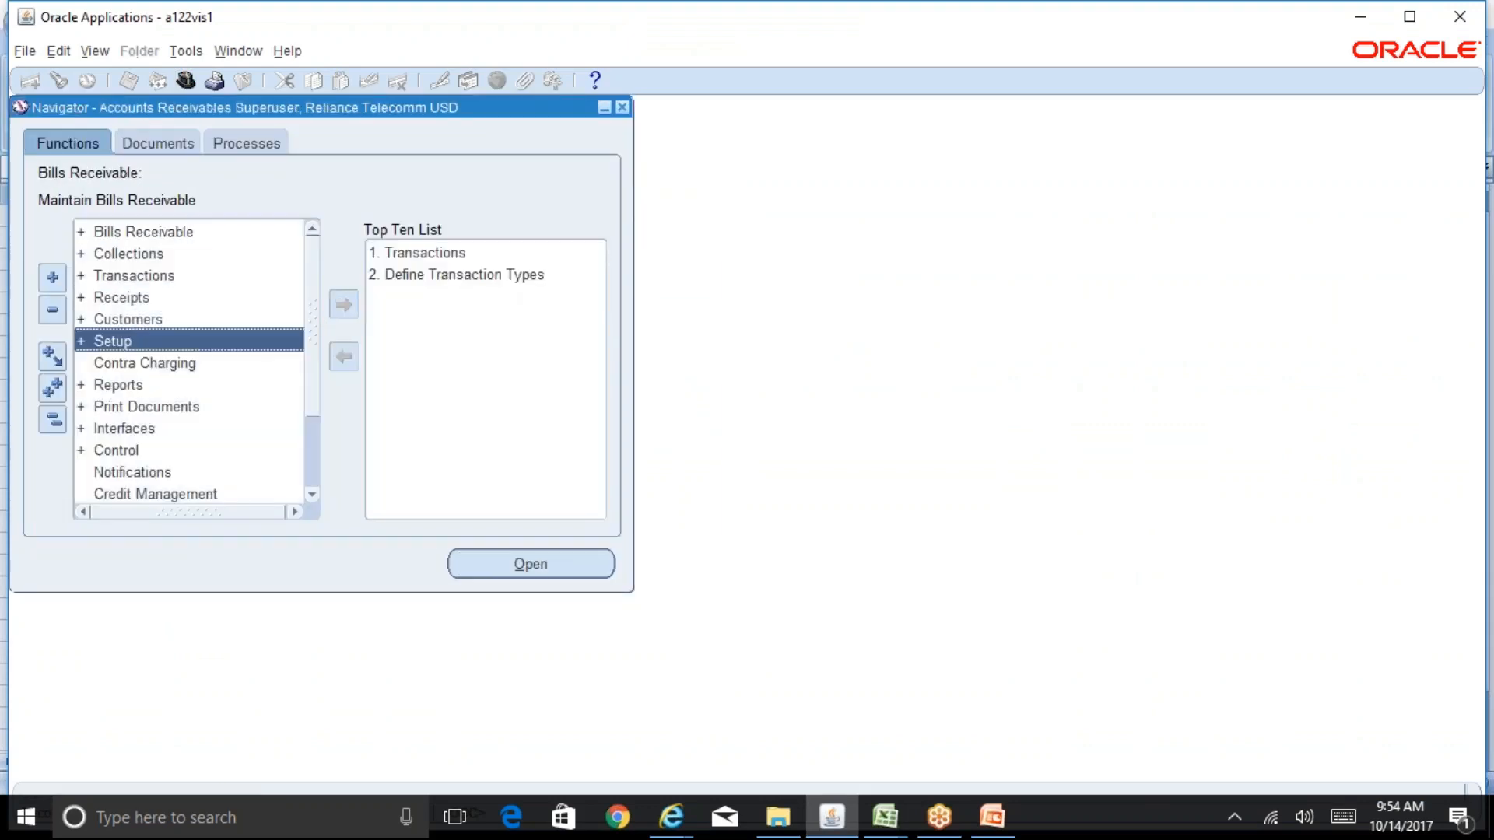
double_click(210, 341)
double_click(206, 364)
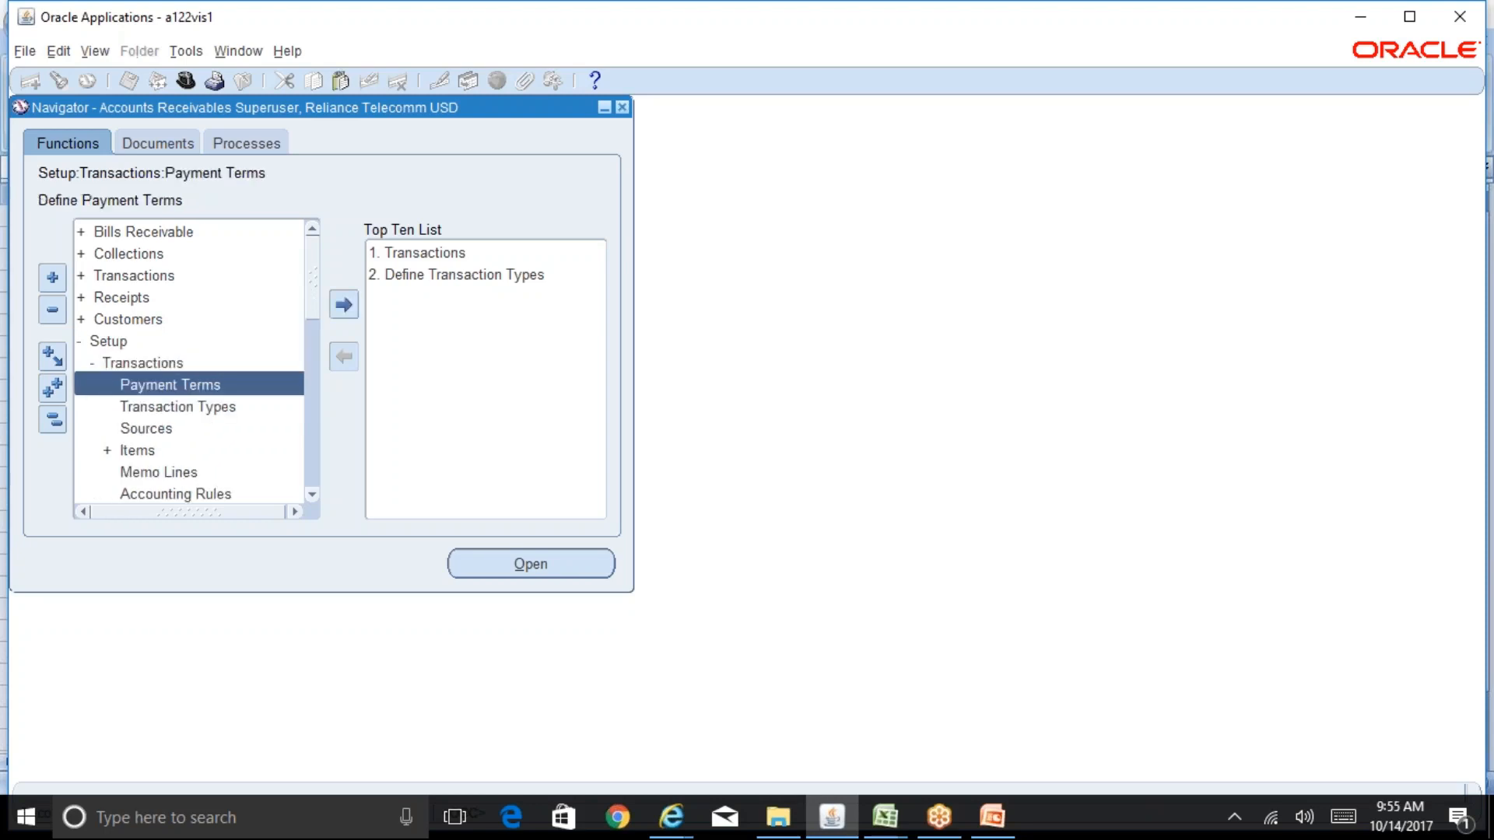
double_click(239, 430)
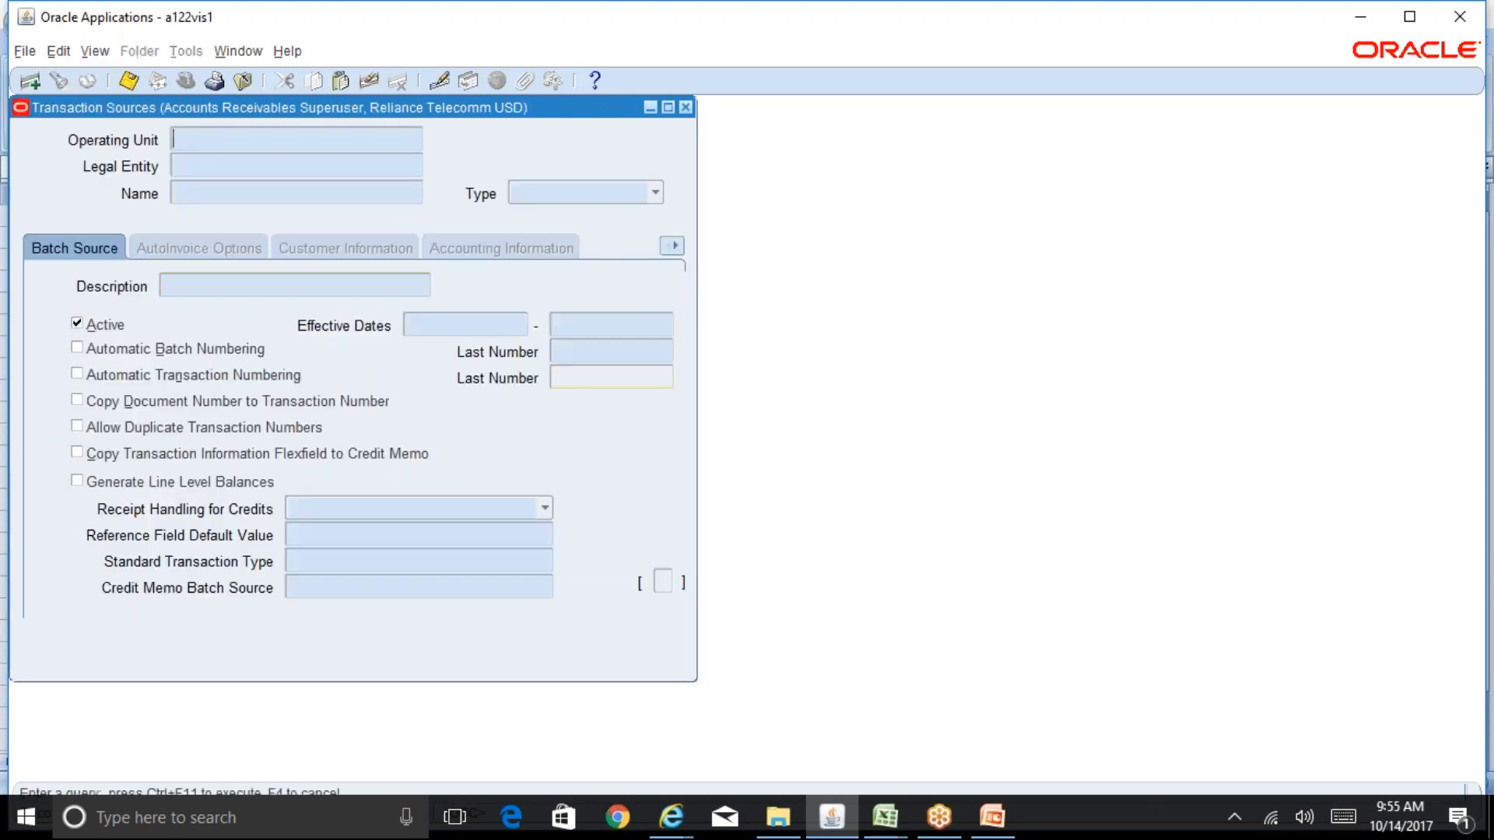
click(210, 195)
text(Global%)
key(ctrl+F11)
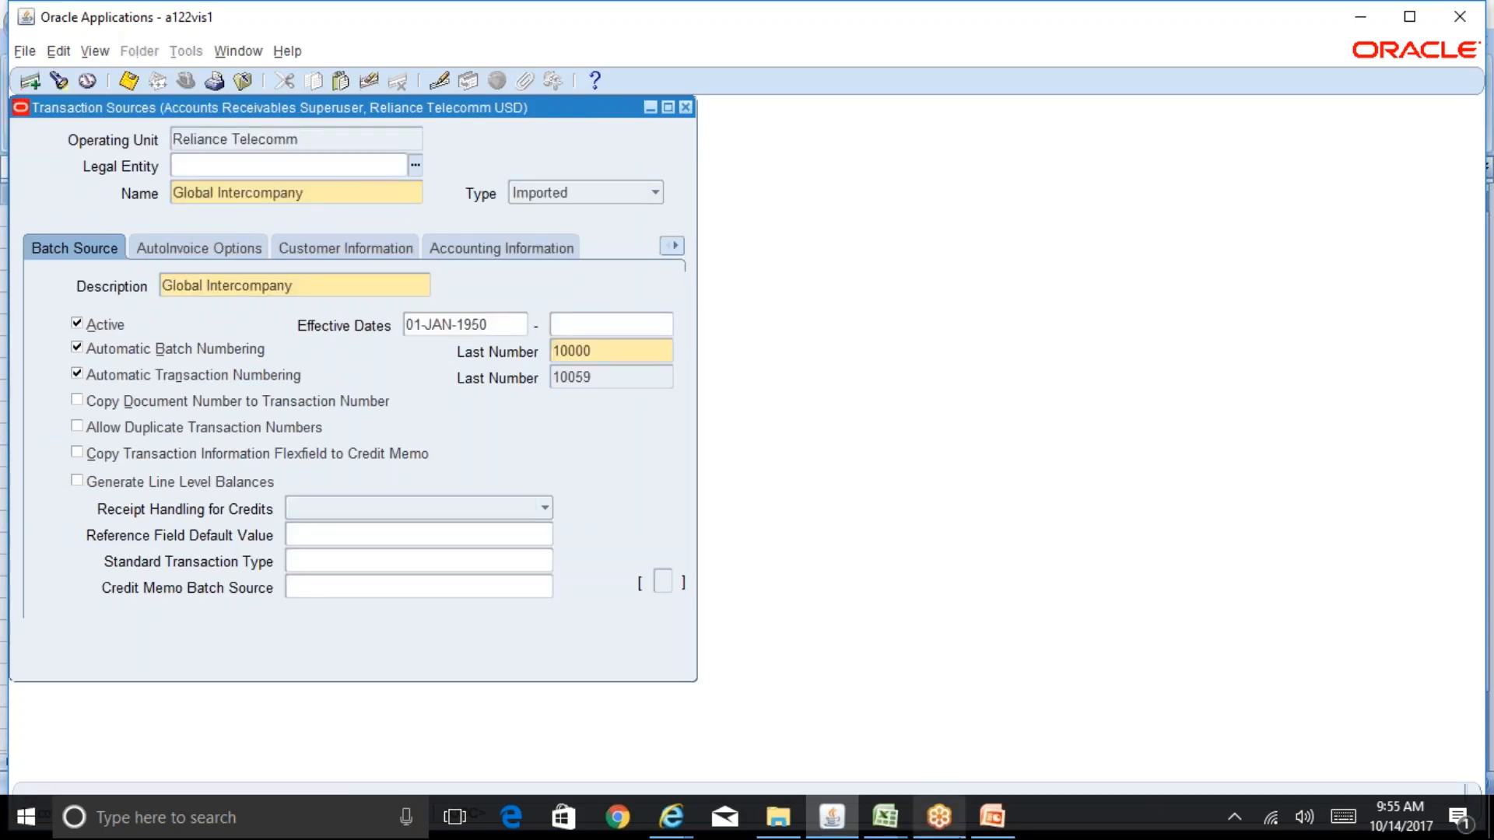
- Switch to the BR100_Financials_AGIS workbook and replace "Cotton Ext" with "Telecomm, USD" in the transaction source navigation instruction in A14
mouse_move(884, 817)
click(988, 763)
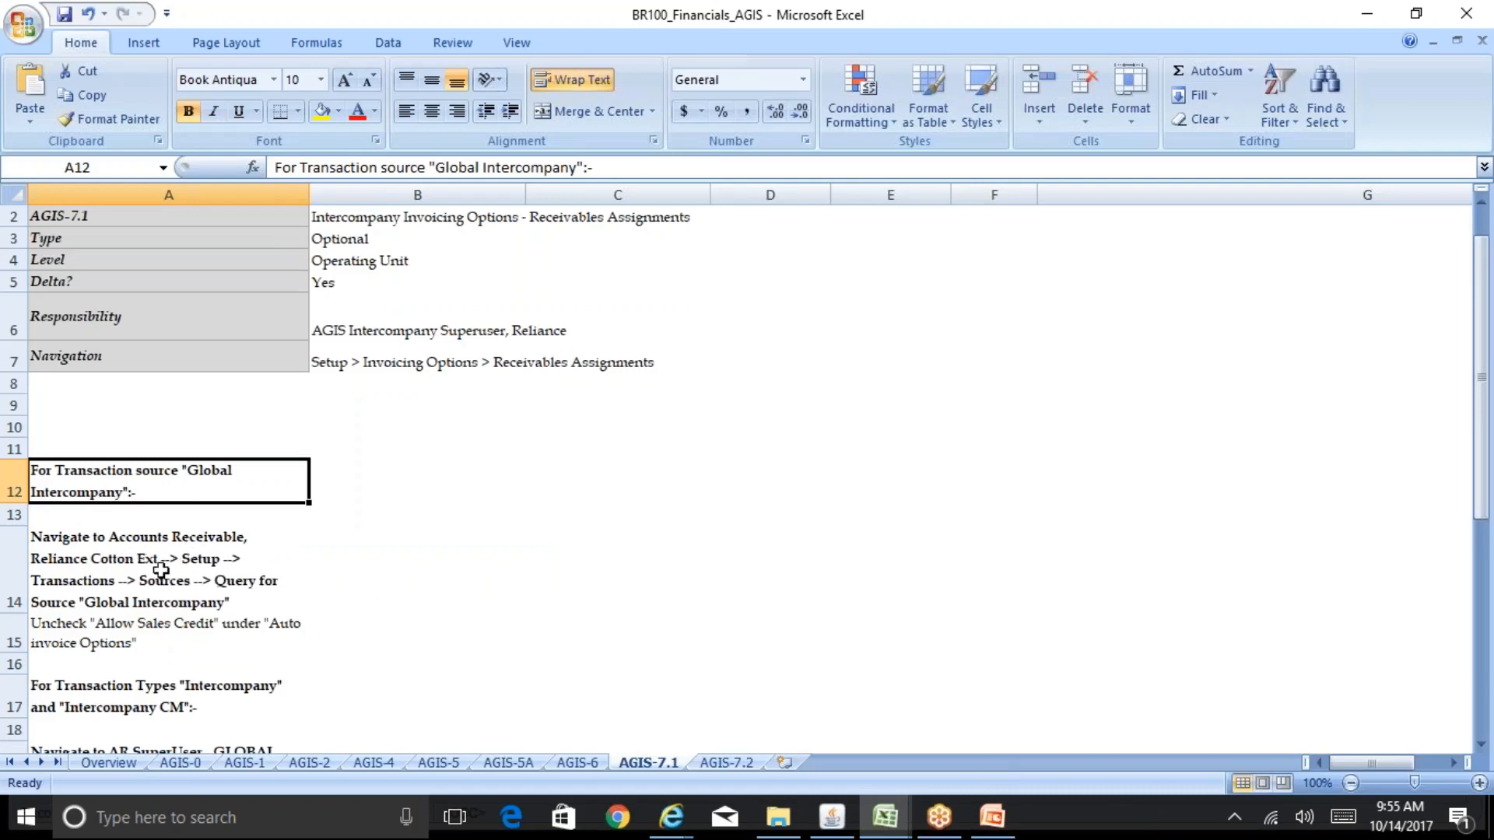
click(129, 567)
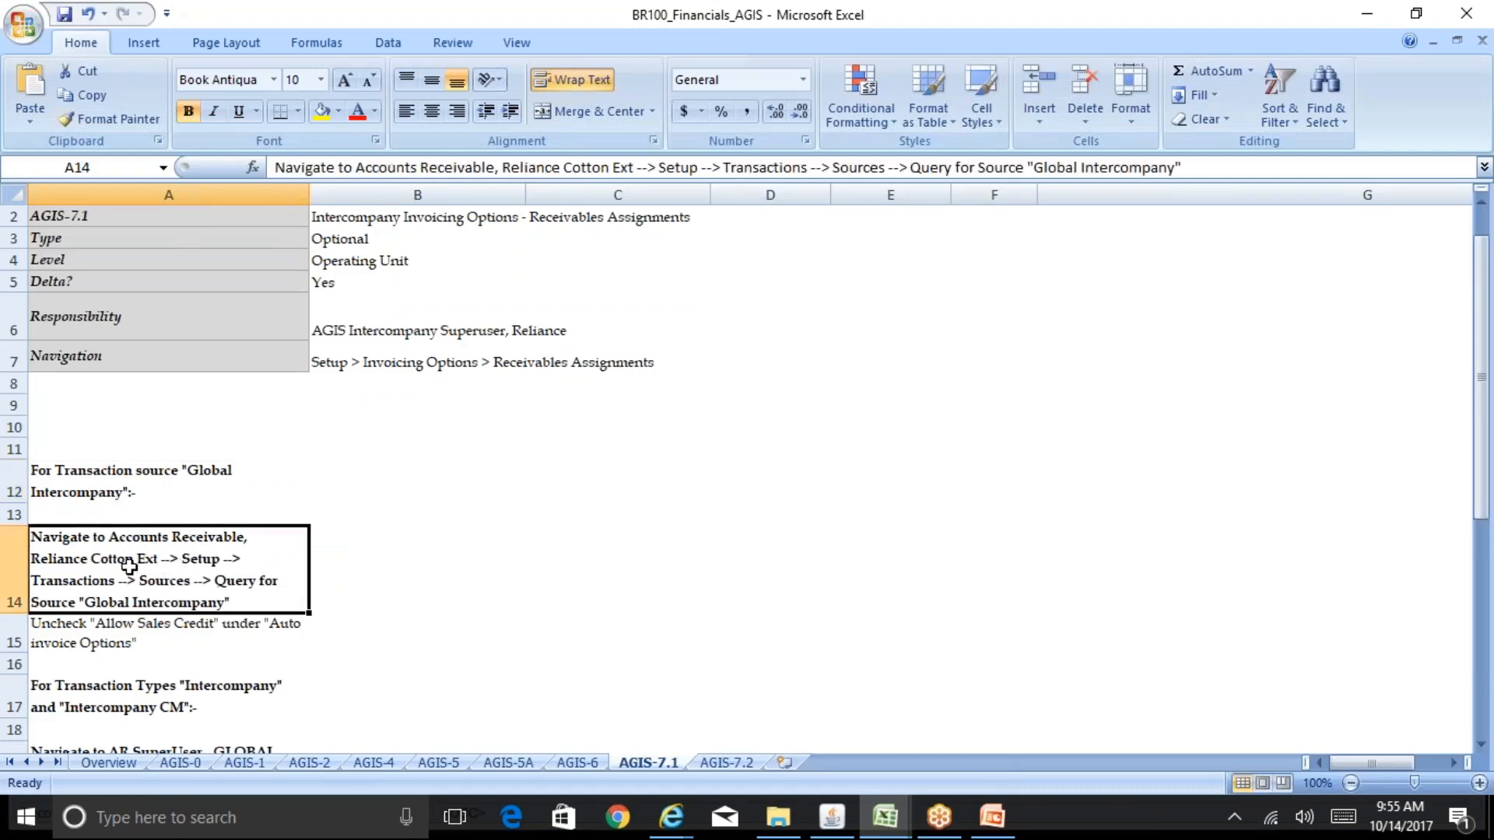
double_click(300, 596)
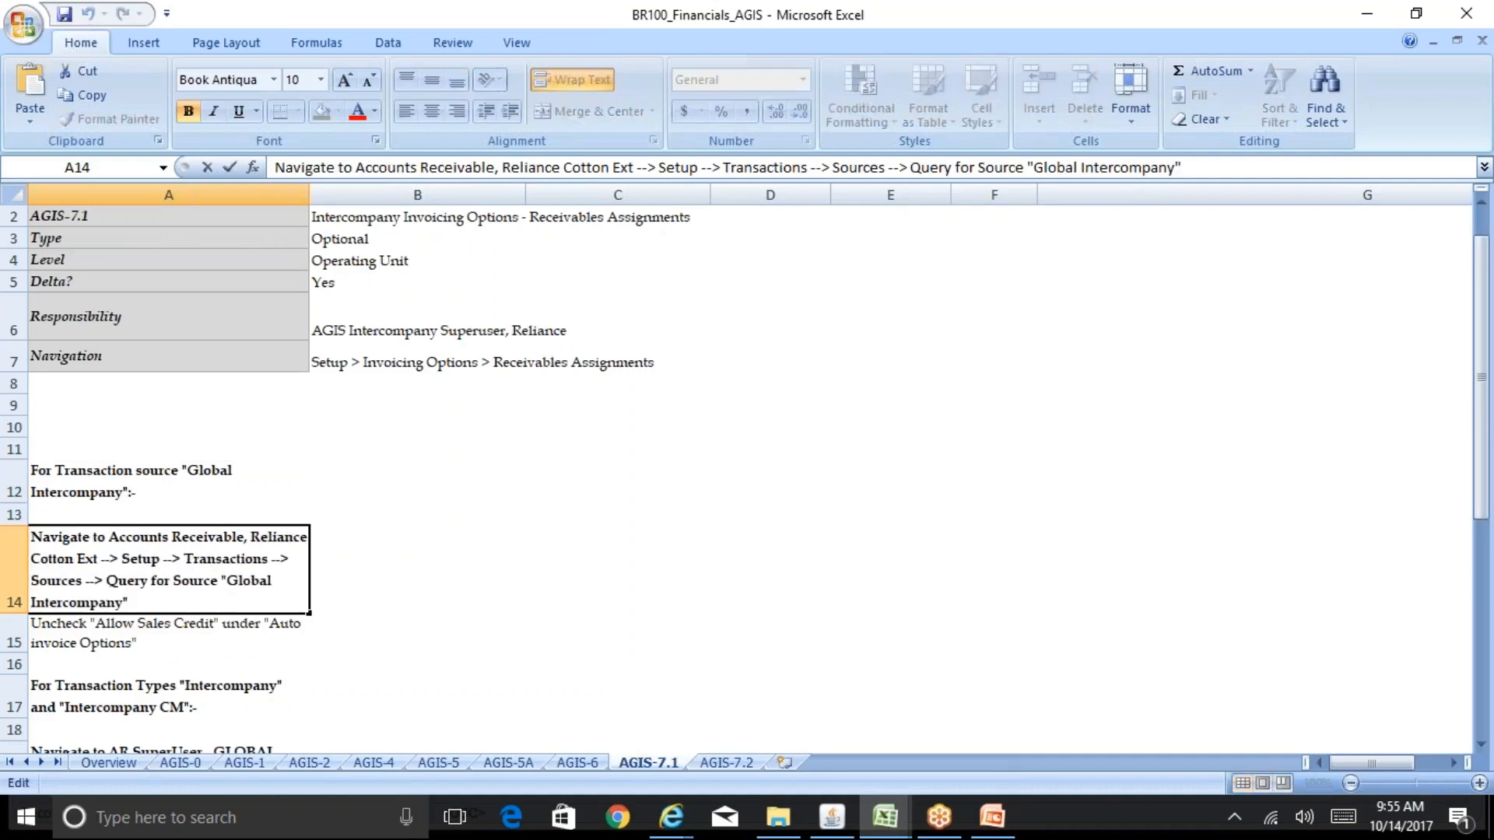
key(Up)
key(Left)
key(Left)
key(Left)
key(Left)
key(Left)
key(Left)
key(Left)
key(shift+Left)
key(shift+Left)
key(shift+Left)
key(shift+Left)
key(shift+Left)
key(shift+Left)
key(shift+Left)
key(shift+Left)
key(shift+Left)
key(shift+Left)
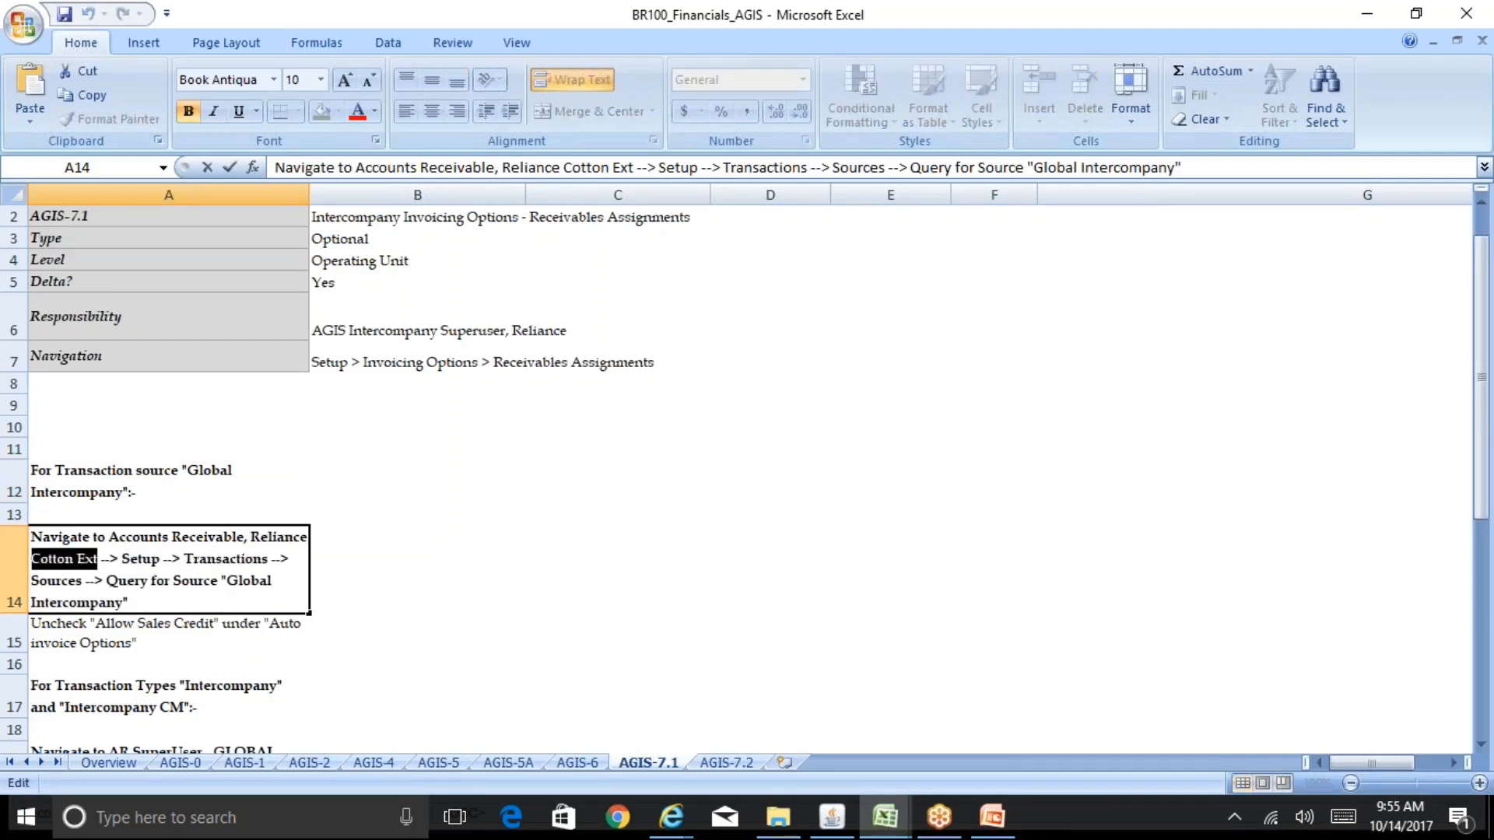
text(Telecomm)
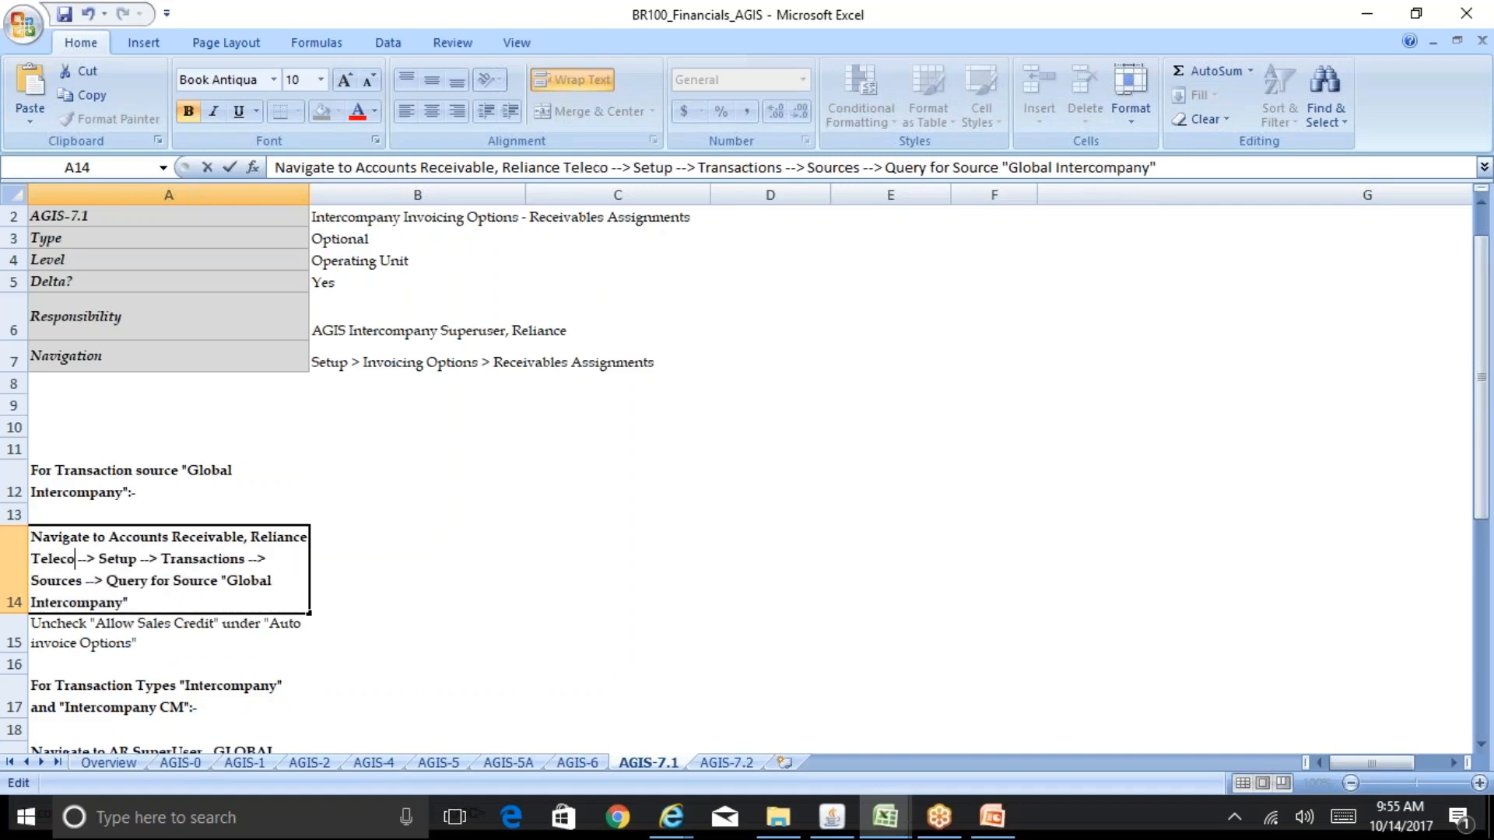
text(, USD)
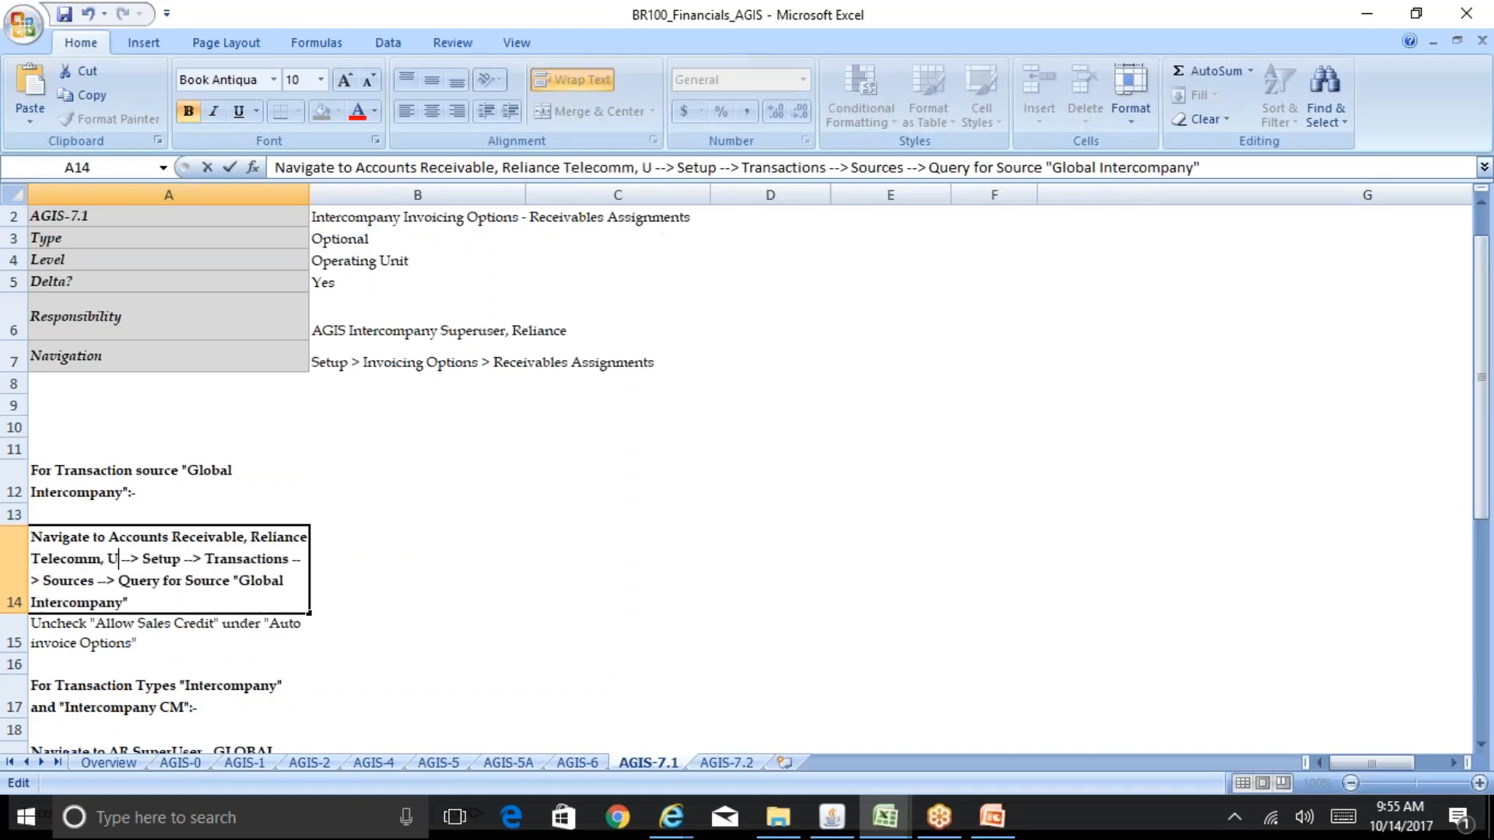
key(Return)
click(169, 570)
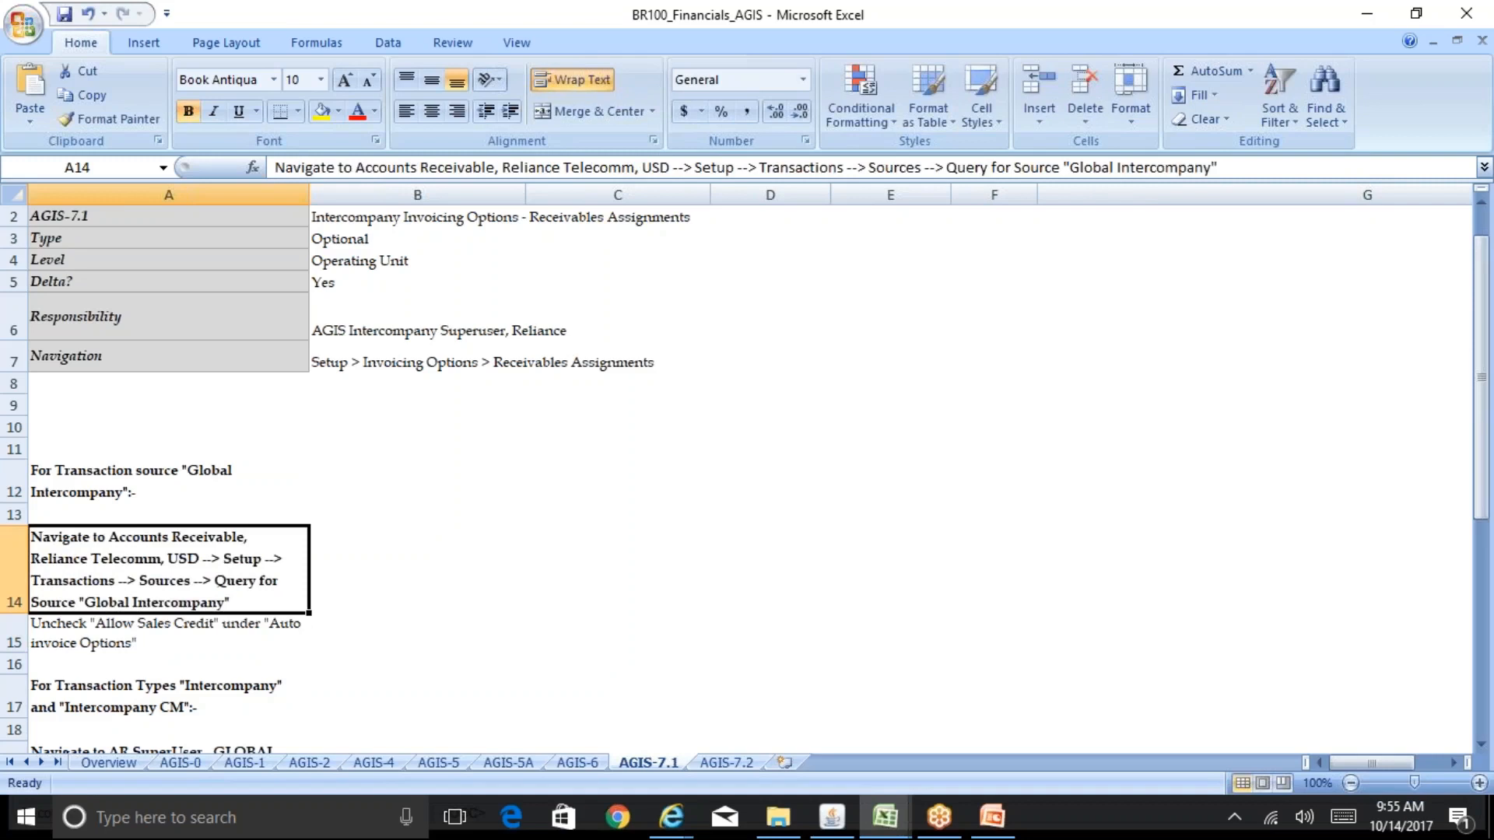
- Read the Allow Sales Credit instruction, check that setting in the Global Intercompany source's AutoInvoice options in Oracle Applications, and close the form
key(Down)
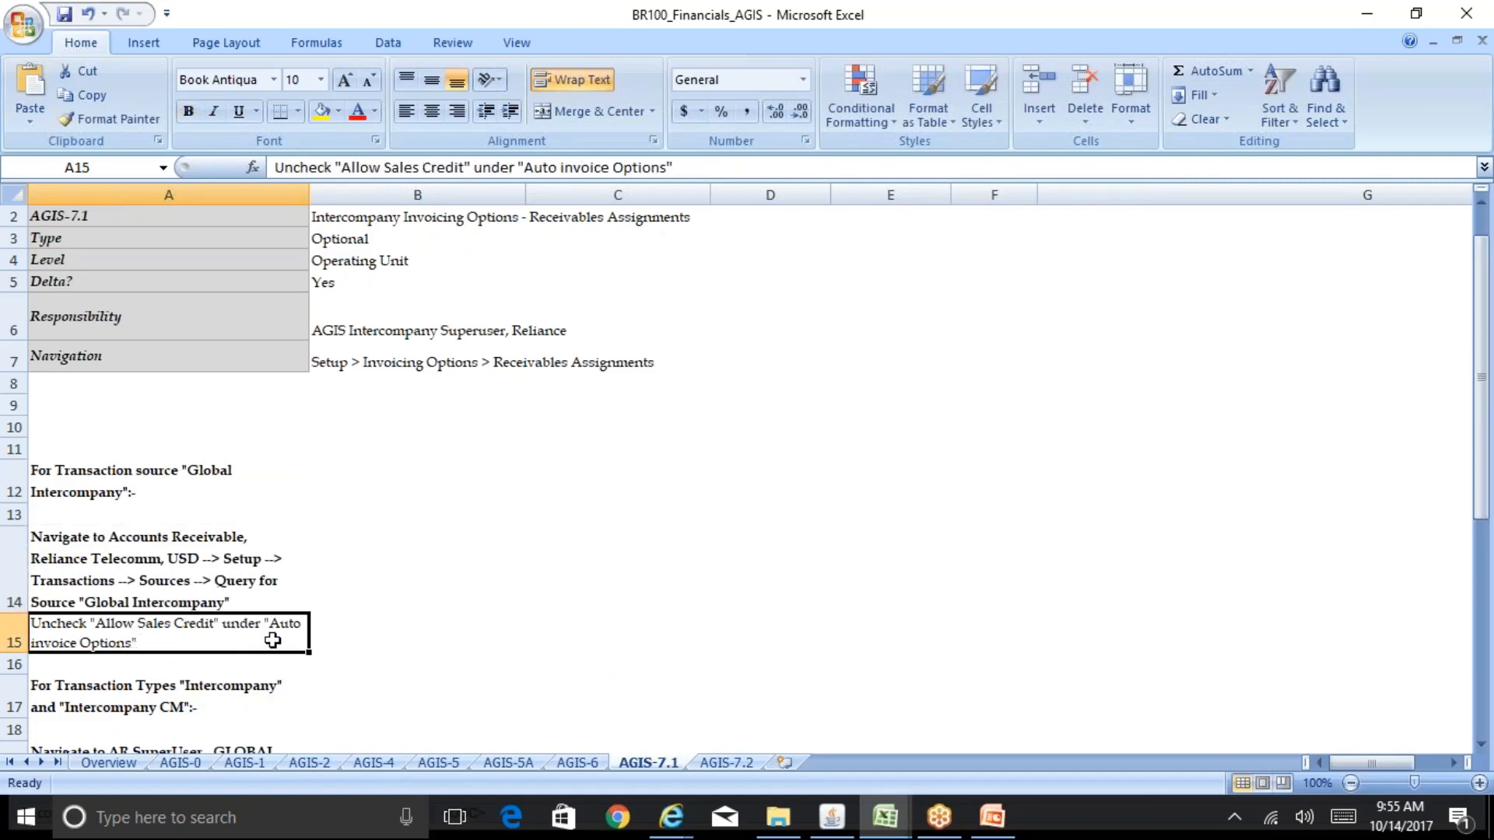
click(869, 817)
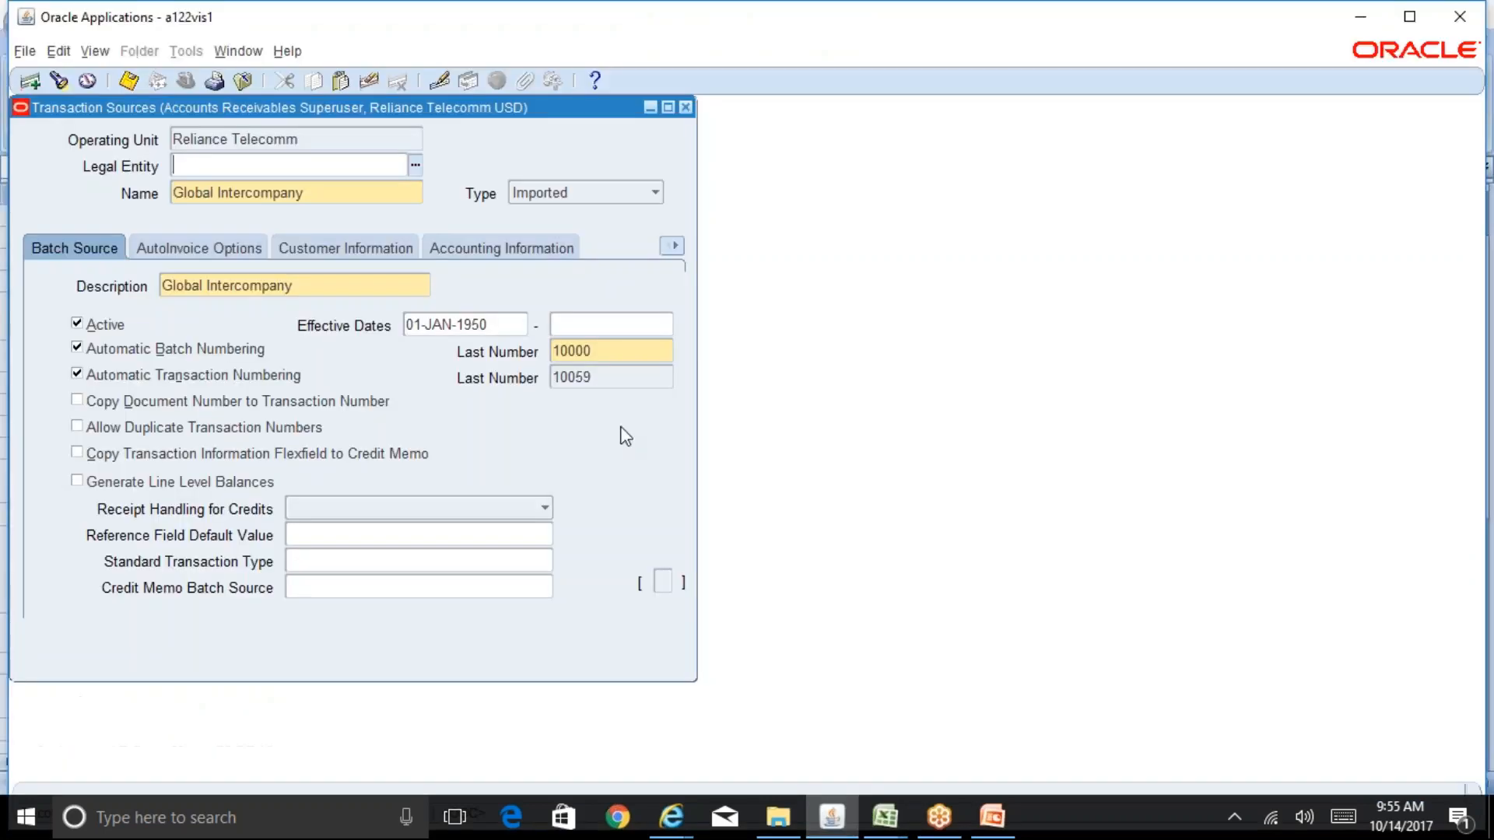
click(199, 249)
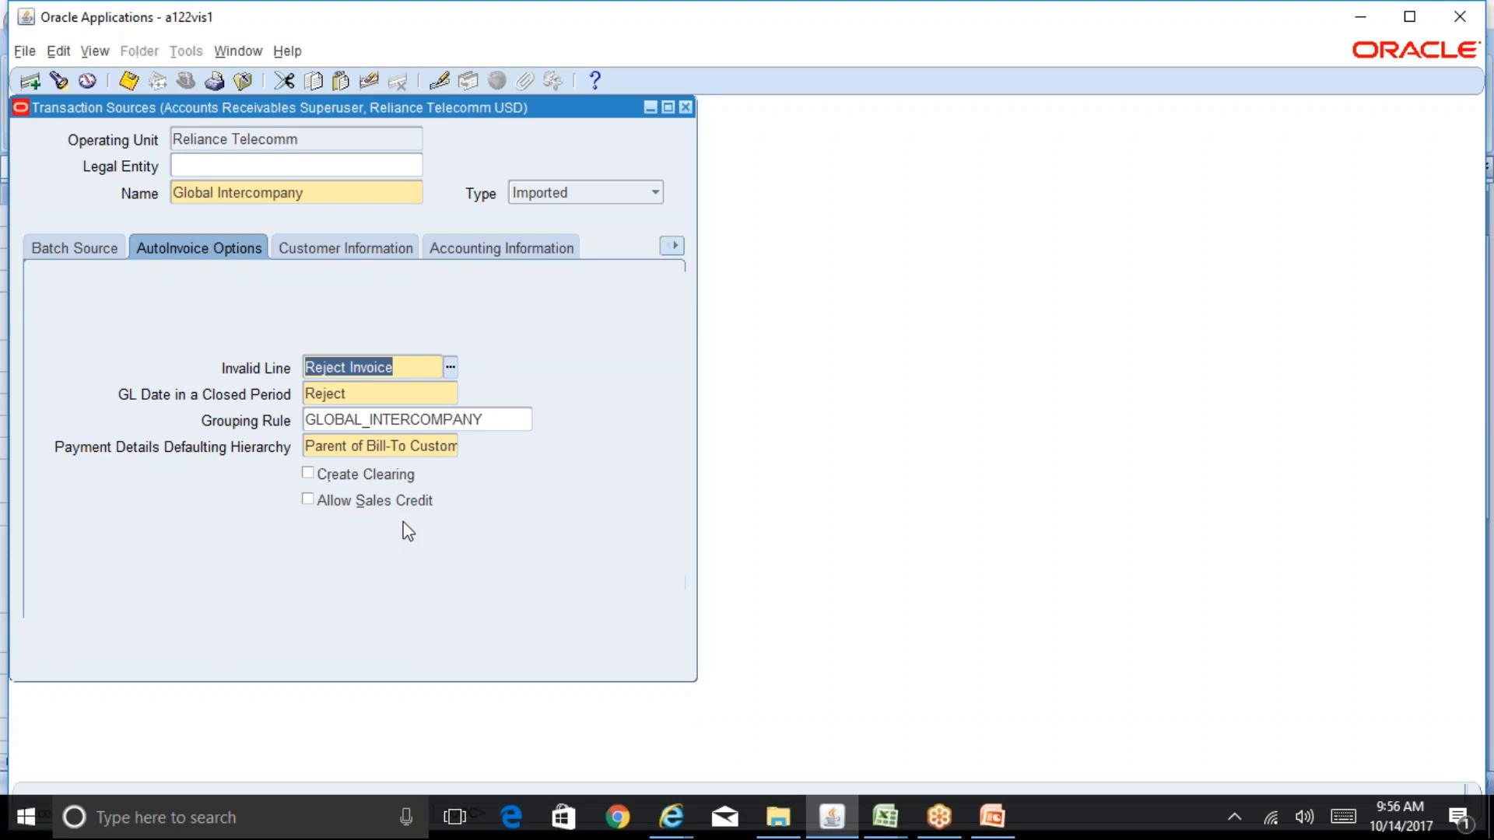
click(685, 108)
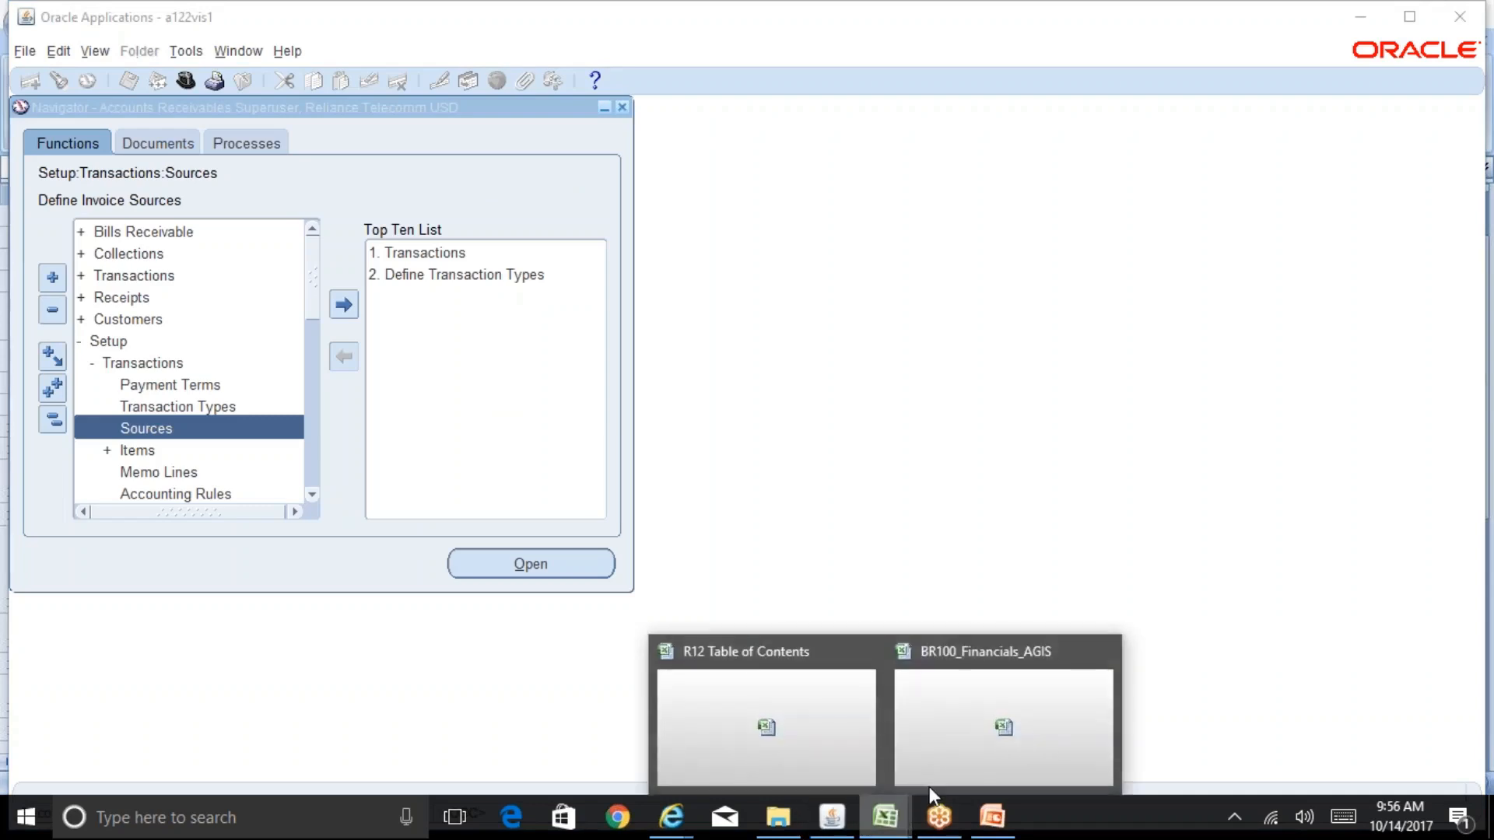
- Switch to the BR100_Financials_AGIS workbook and read the AGIS-7.1 instructions for transaction types "Intercompany" and "Intercompany CM"
click(928, 786)
key(Down)
key(Down)
key(Down)
key(Down)
key(Down)
key(Down)
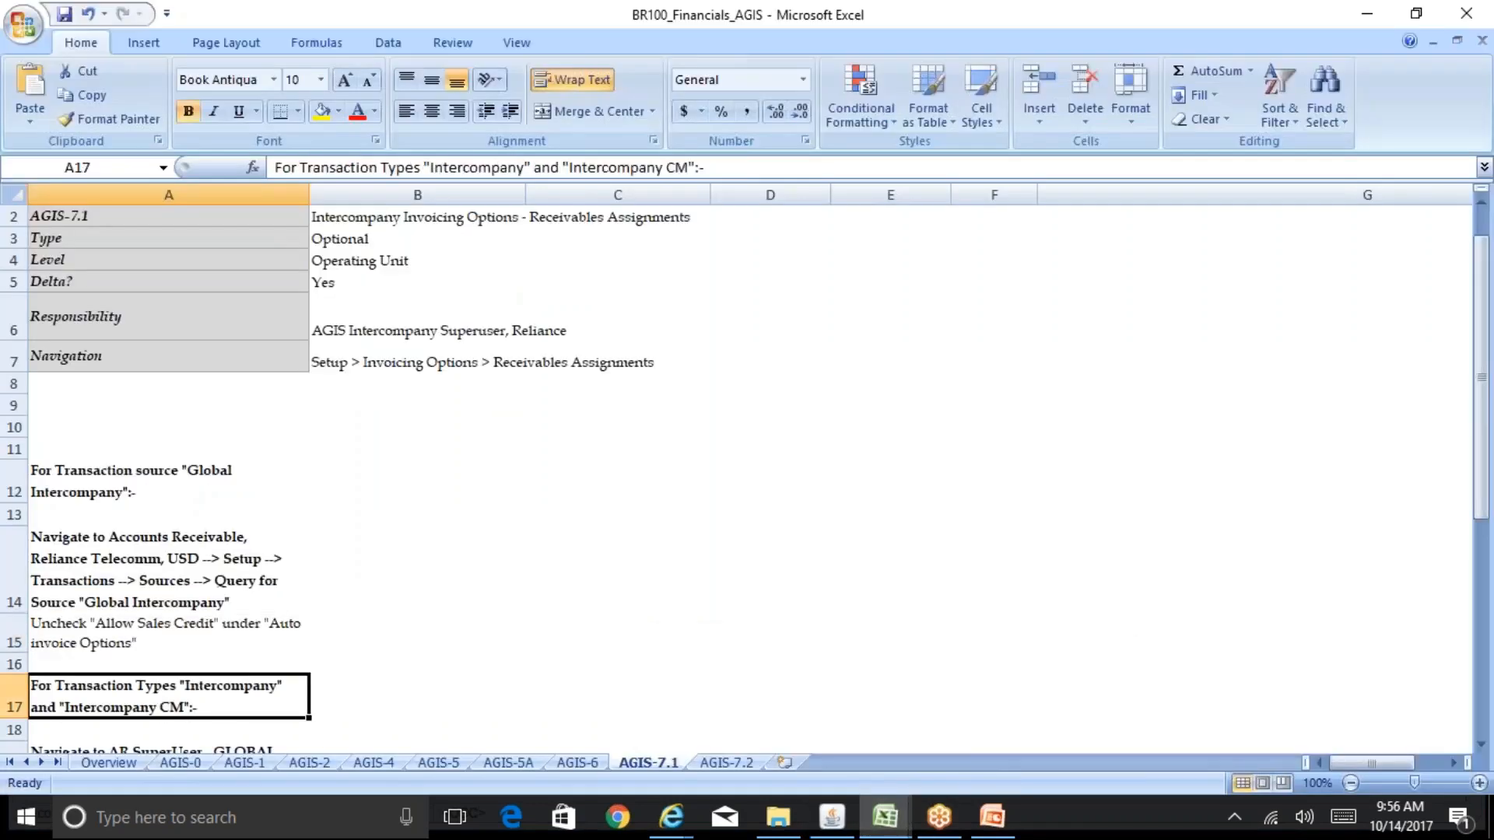
key(Up)
key(Up)
key(Up)
key(Up)
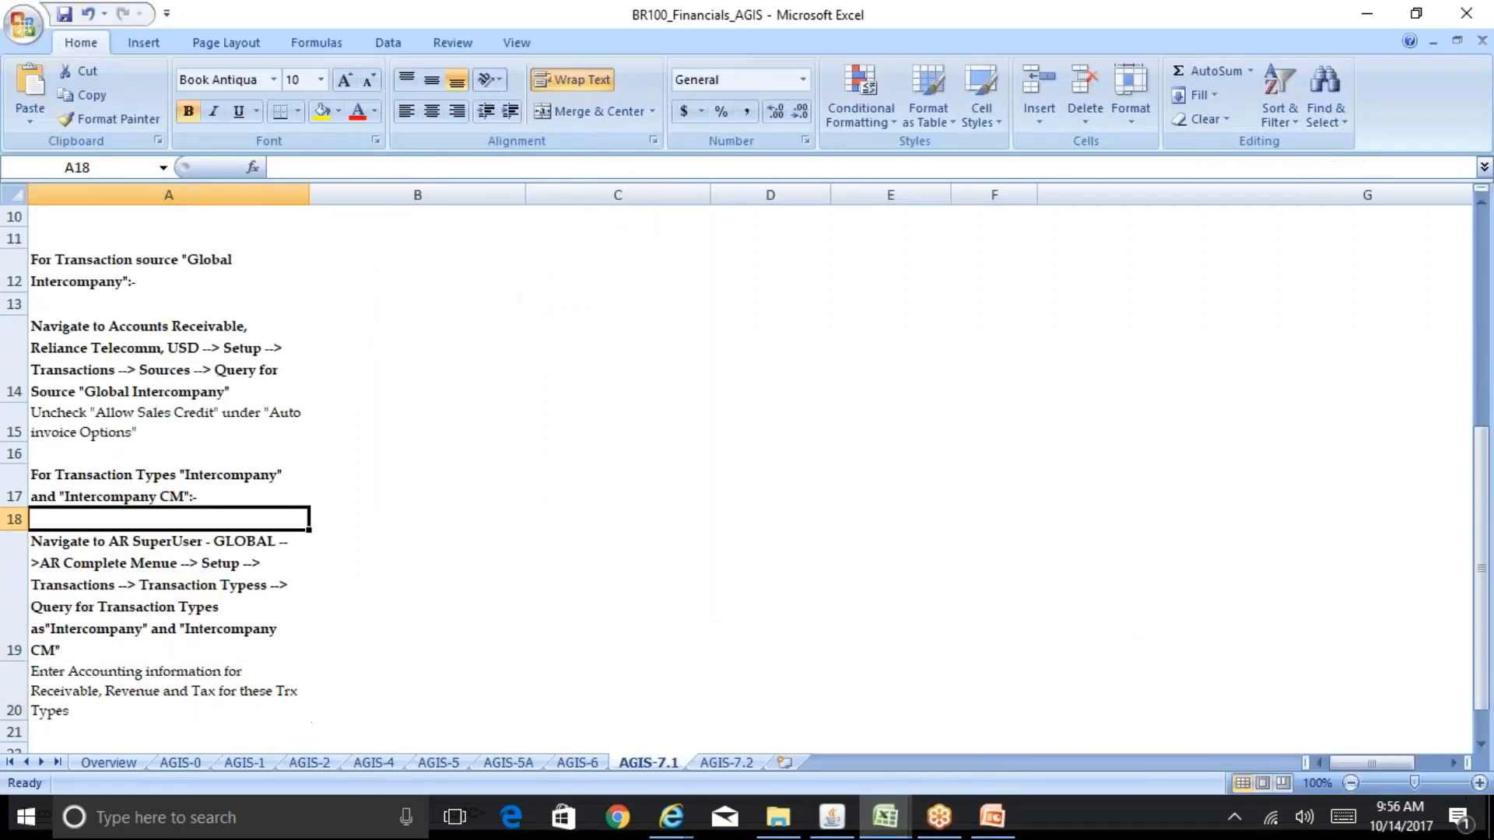
- Switch to Oracle Applications, open the Transactions form to view its Source and Type fields, and close it
click(831, 817)
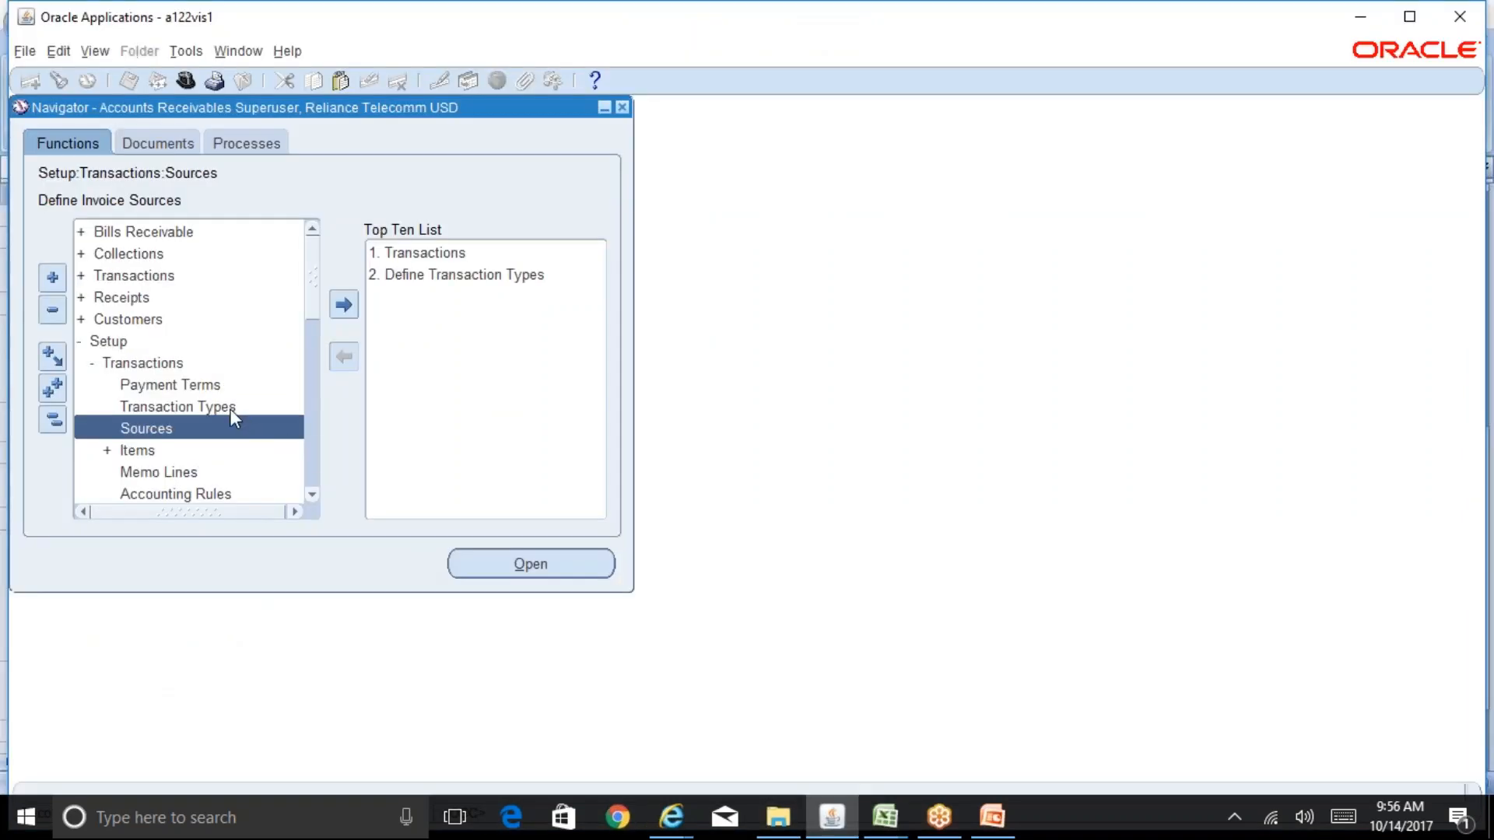
click(389, 253)
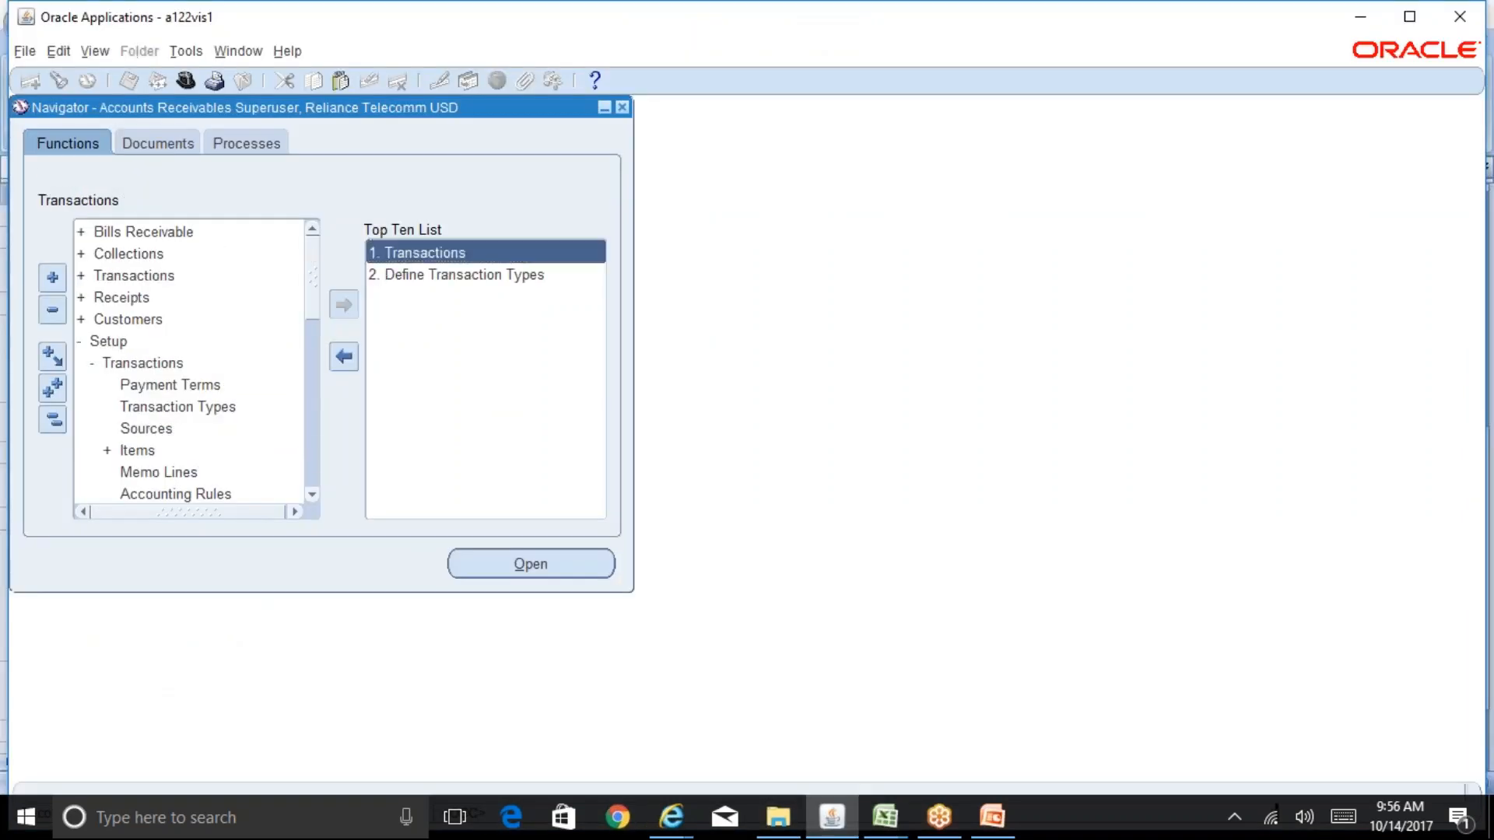
double_click(416, 254)
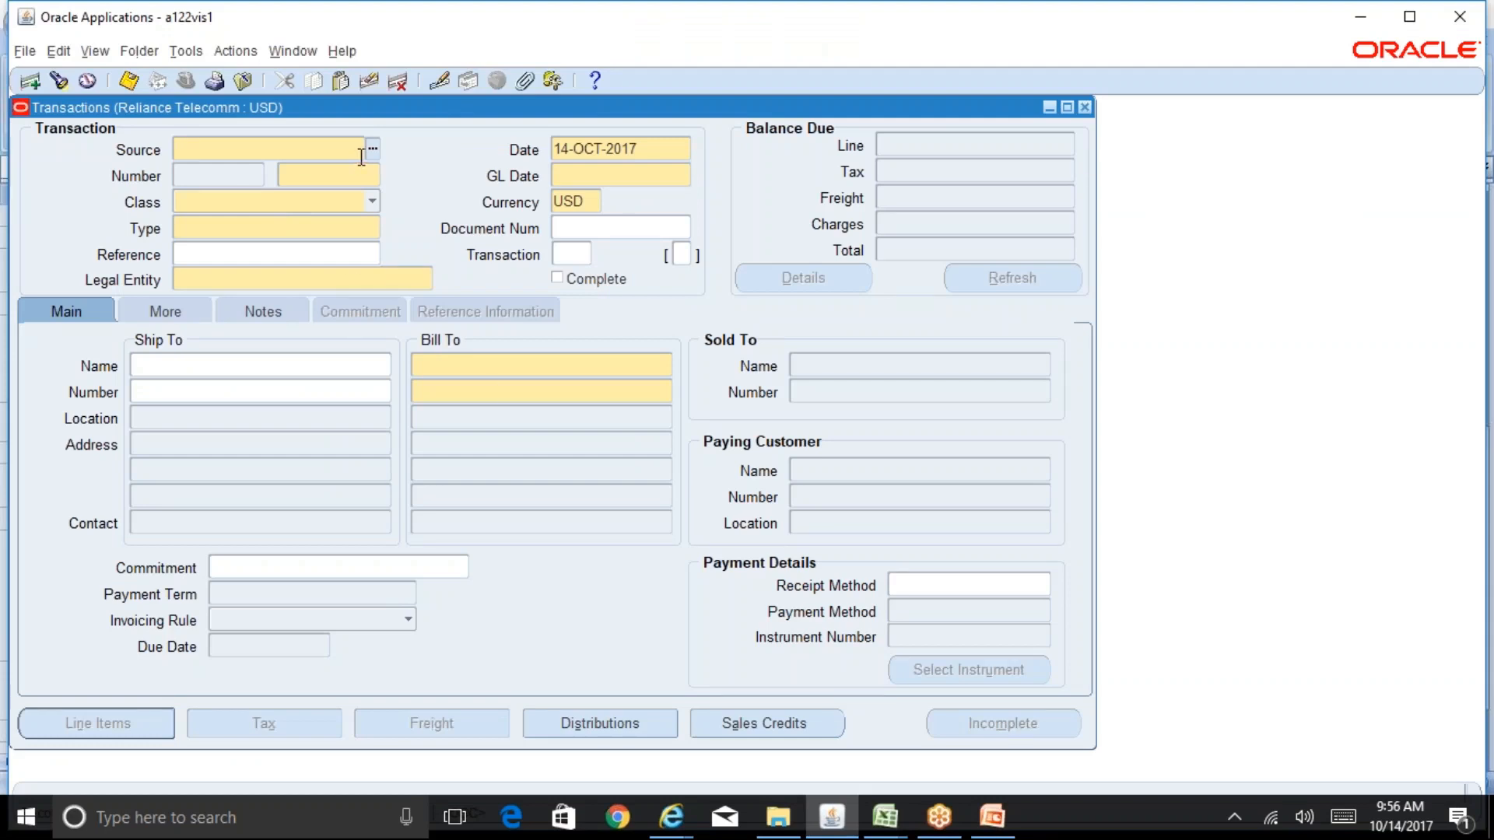
click(352, 234)
click(1085, 108)
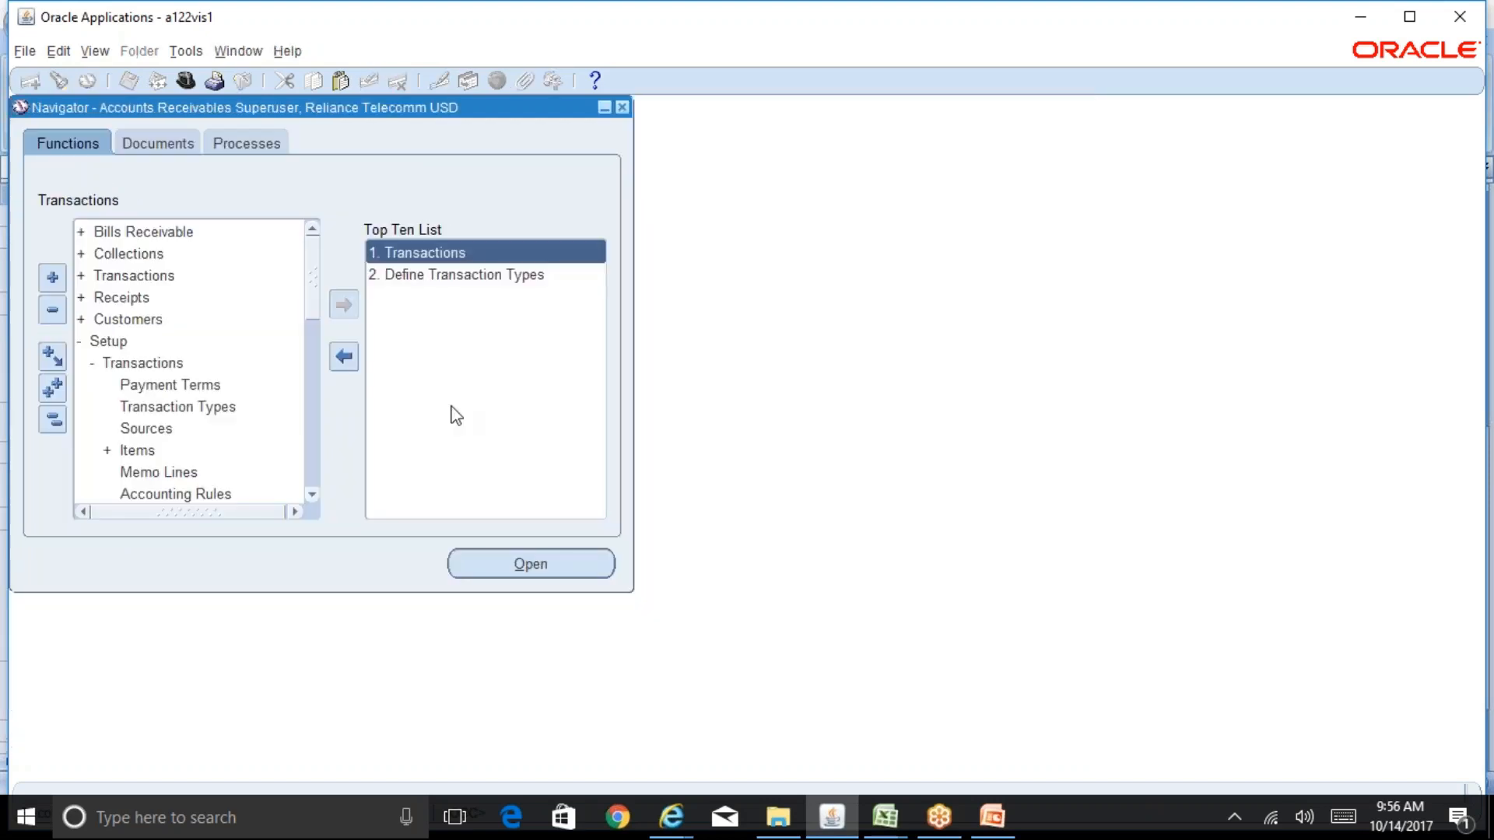
- Open the Transaction Types setup form and query for type names matching "Inter%"
double_click(188, 408)
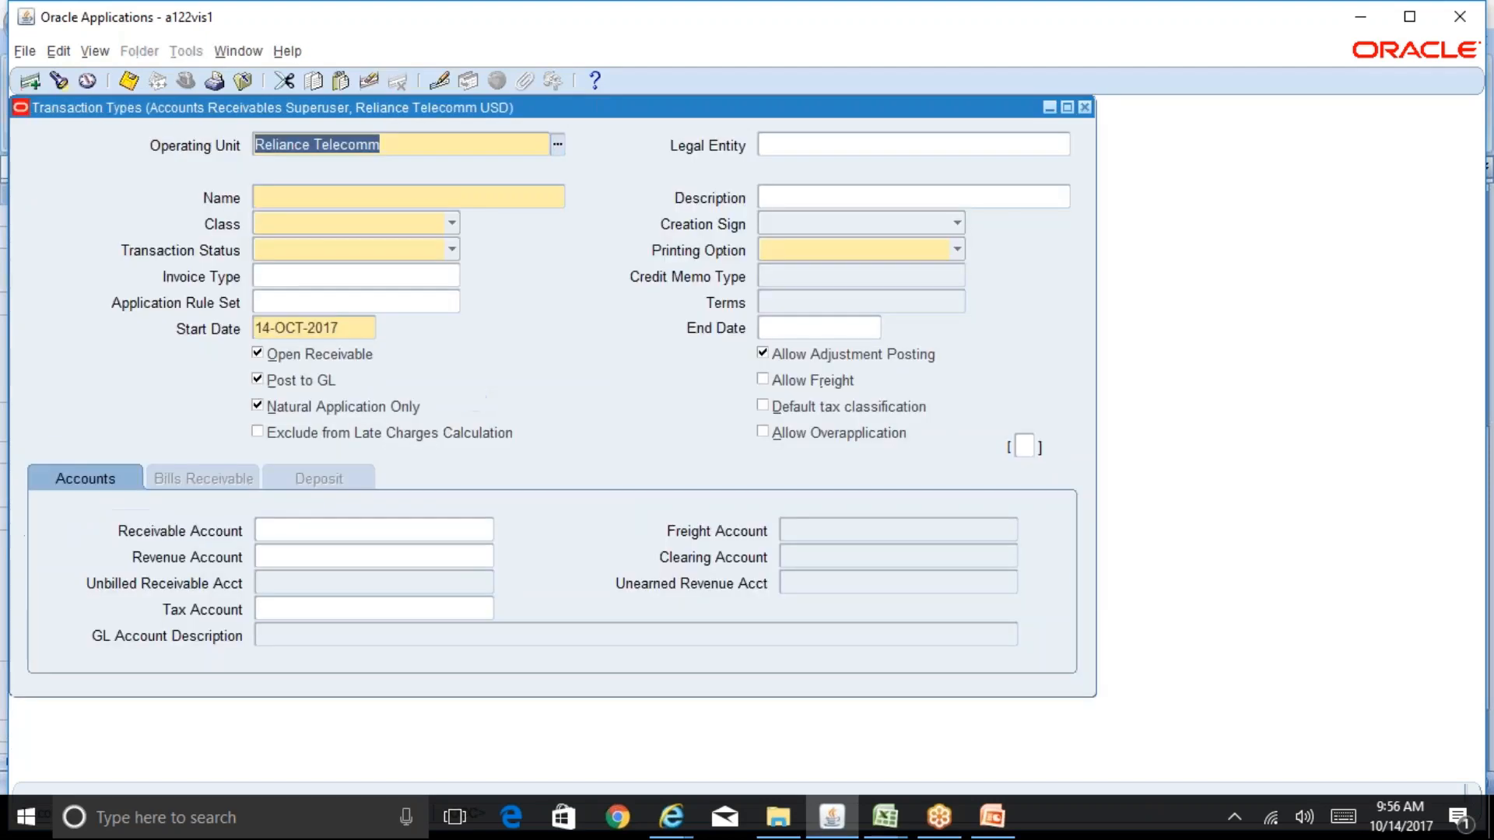
key(F11)
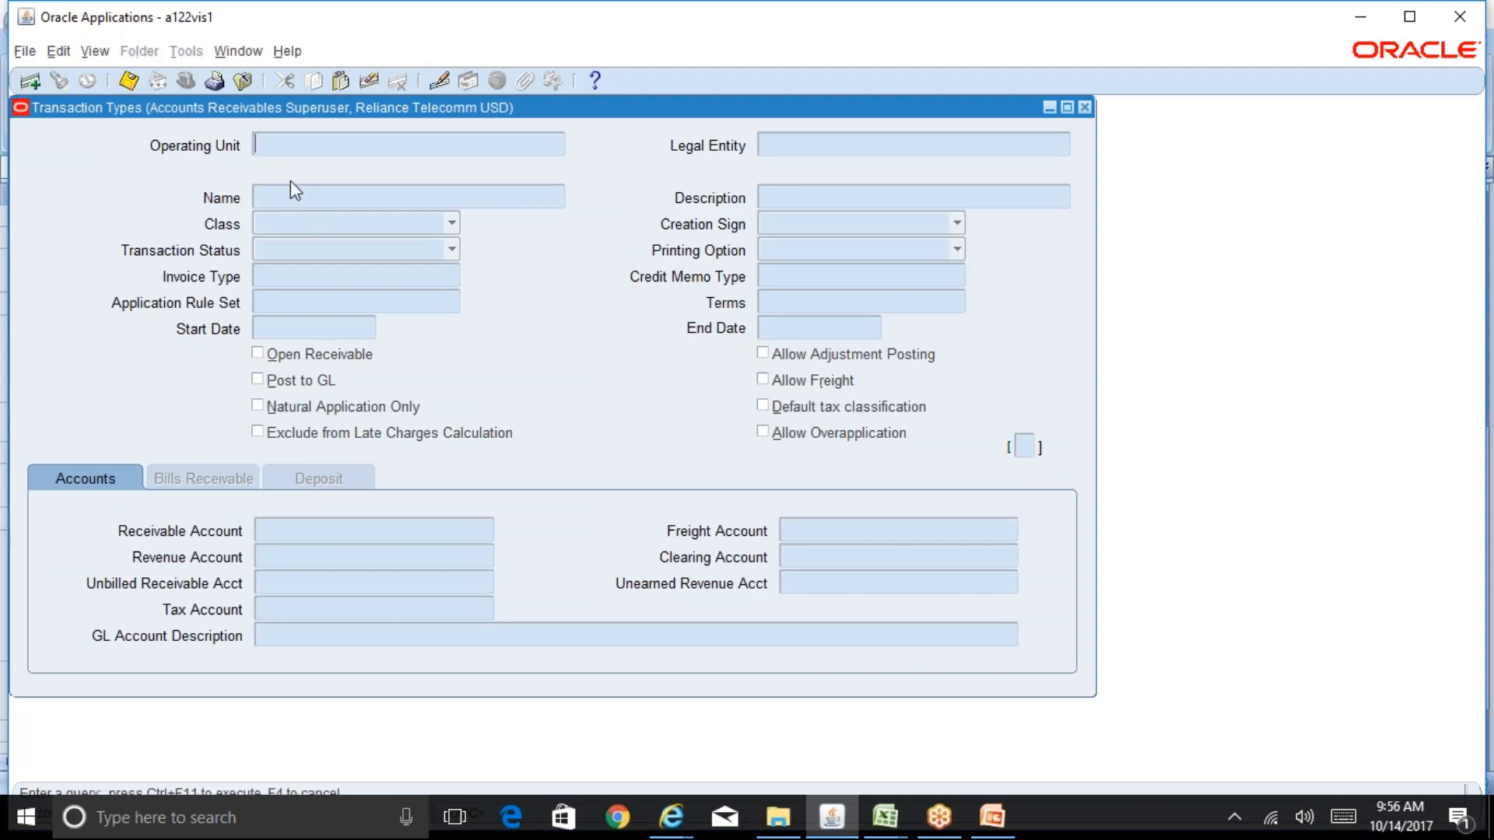
text(Inter%)
key(ctrl+F11)
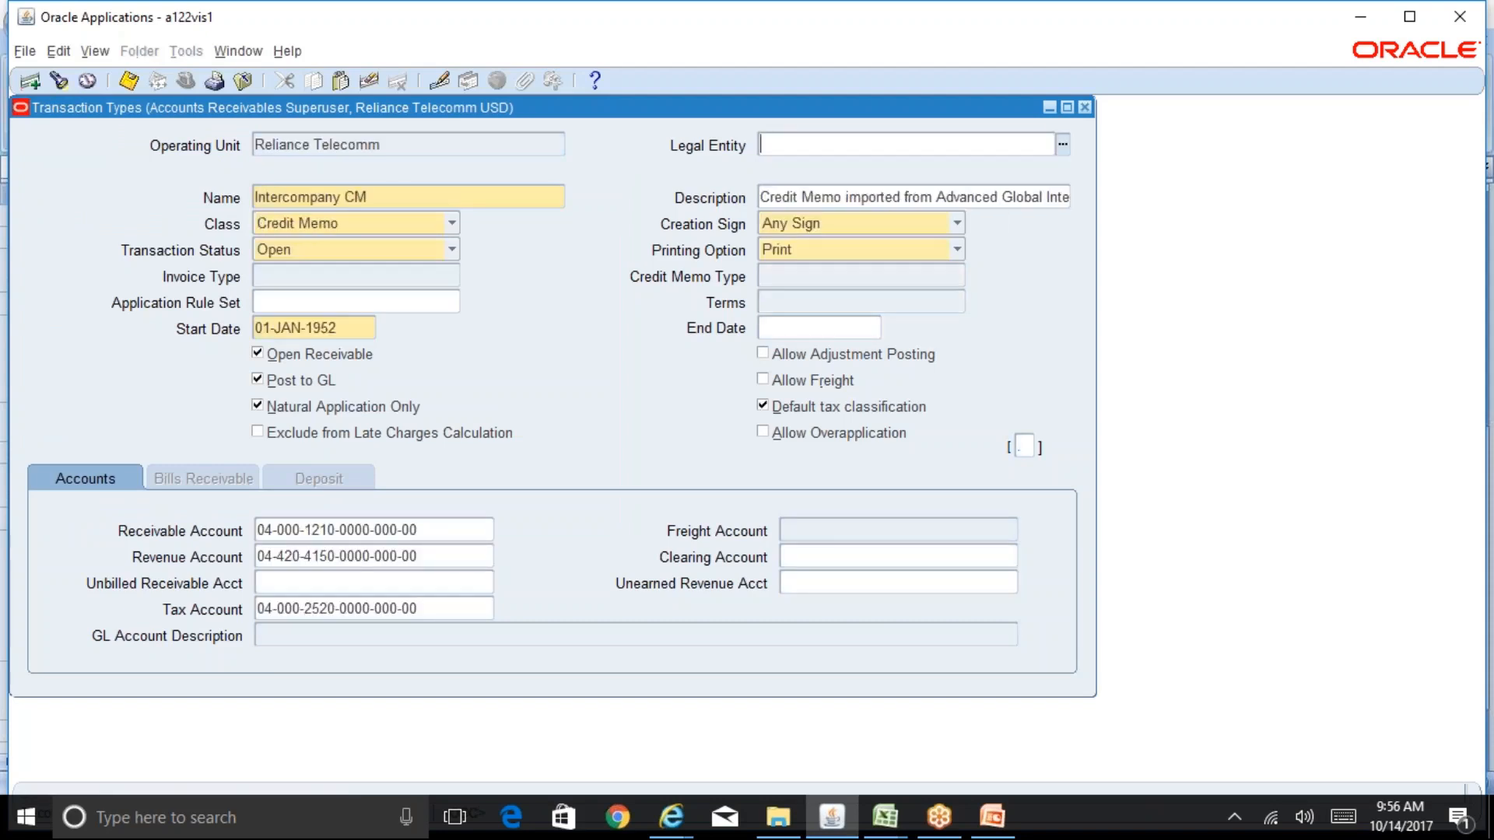
- Review the Receivable, Revenue and Tax accounts assigned to the Intercompany CM transaction type
click(444, 529)
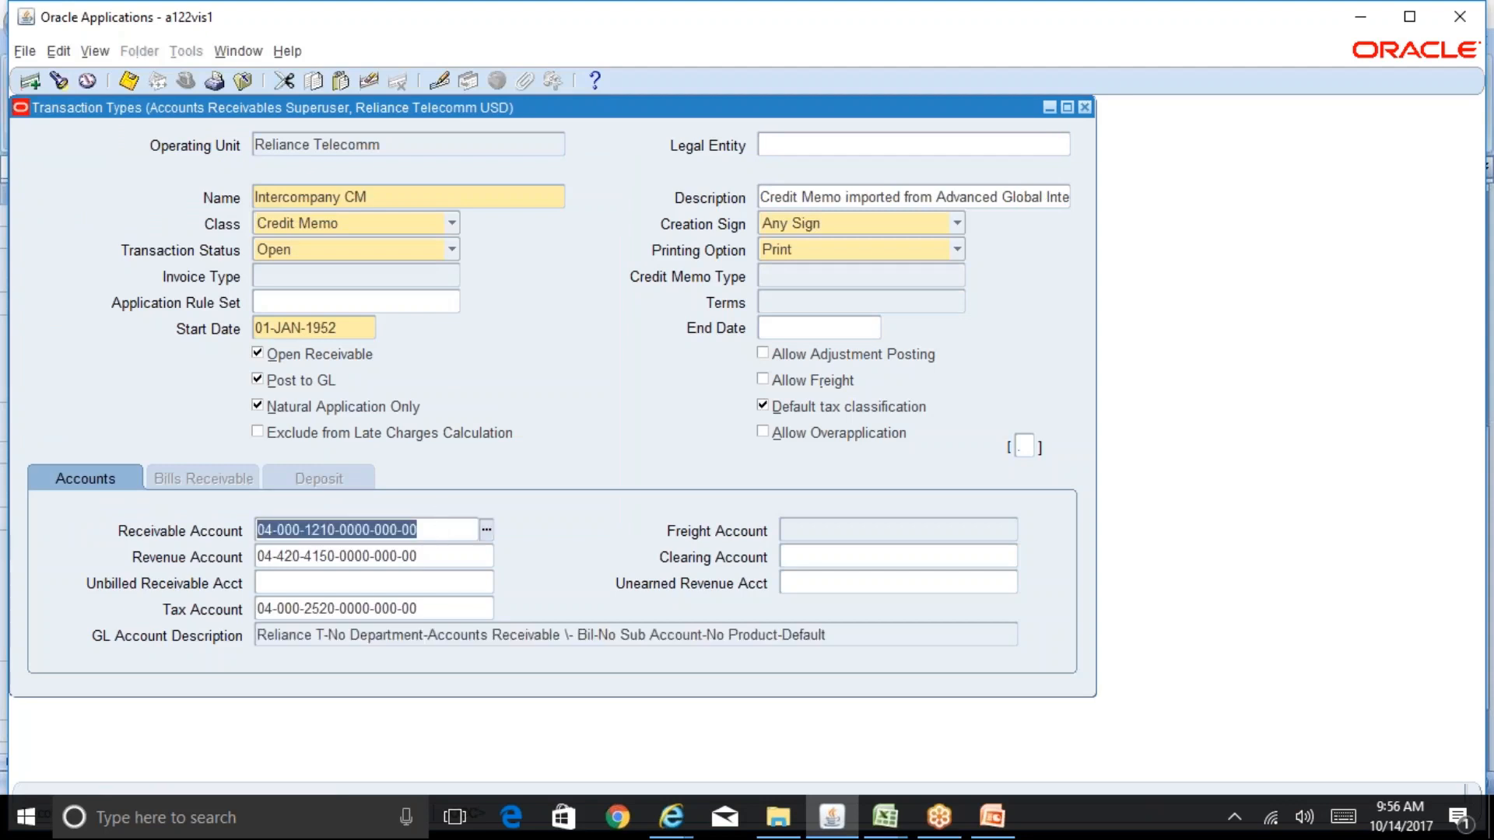
click(444, 556)
click(443, 608)
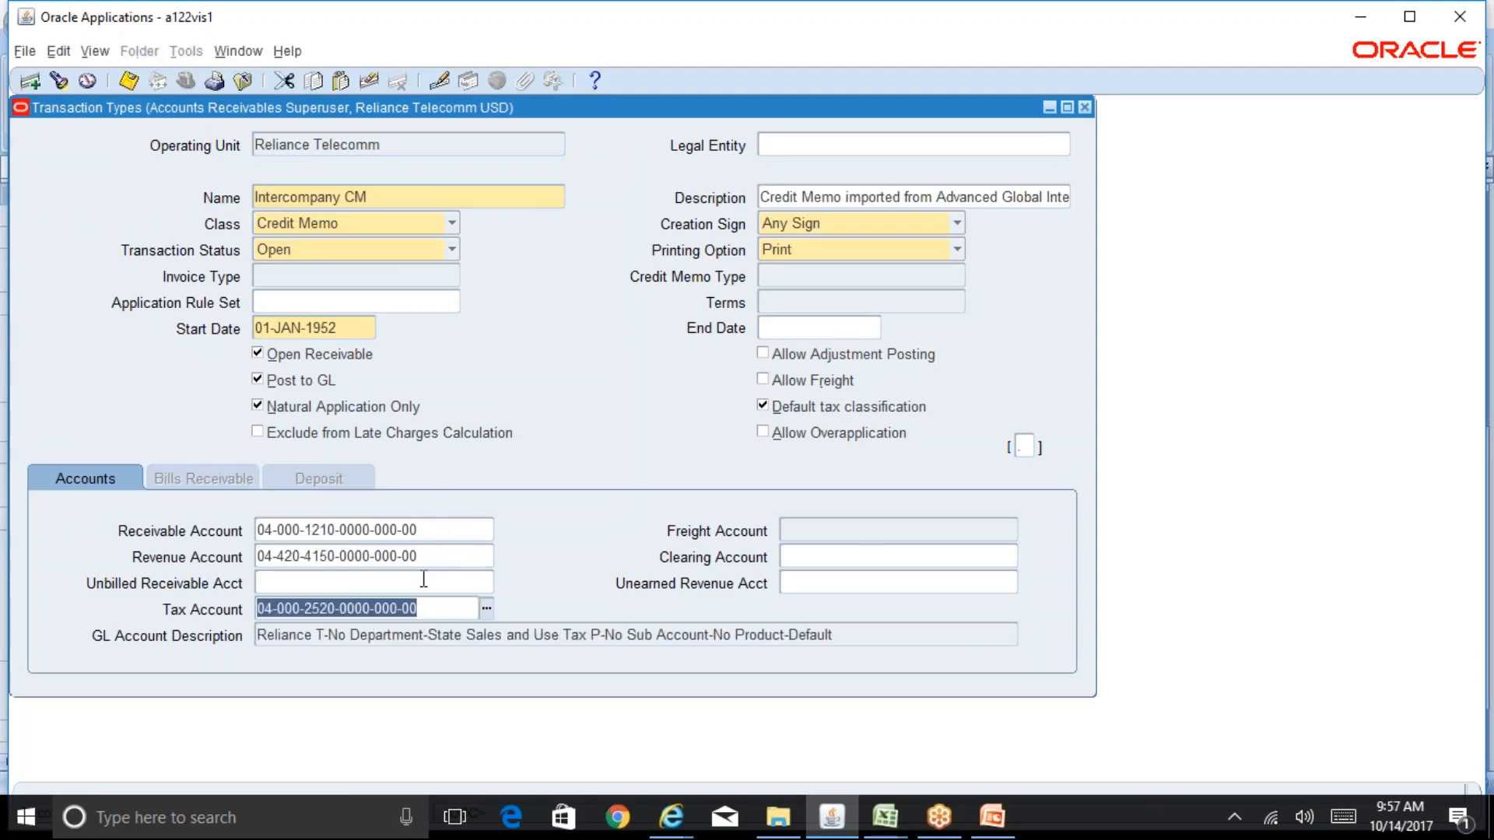
click(418, 556)
click(470, 529)
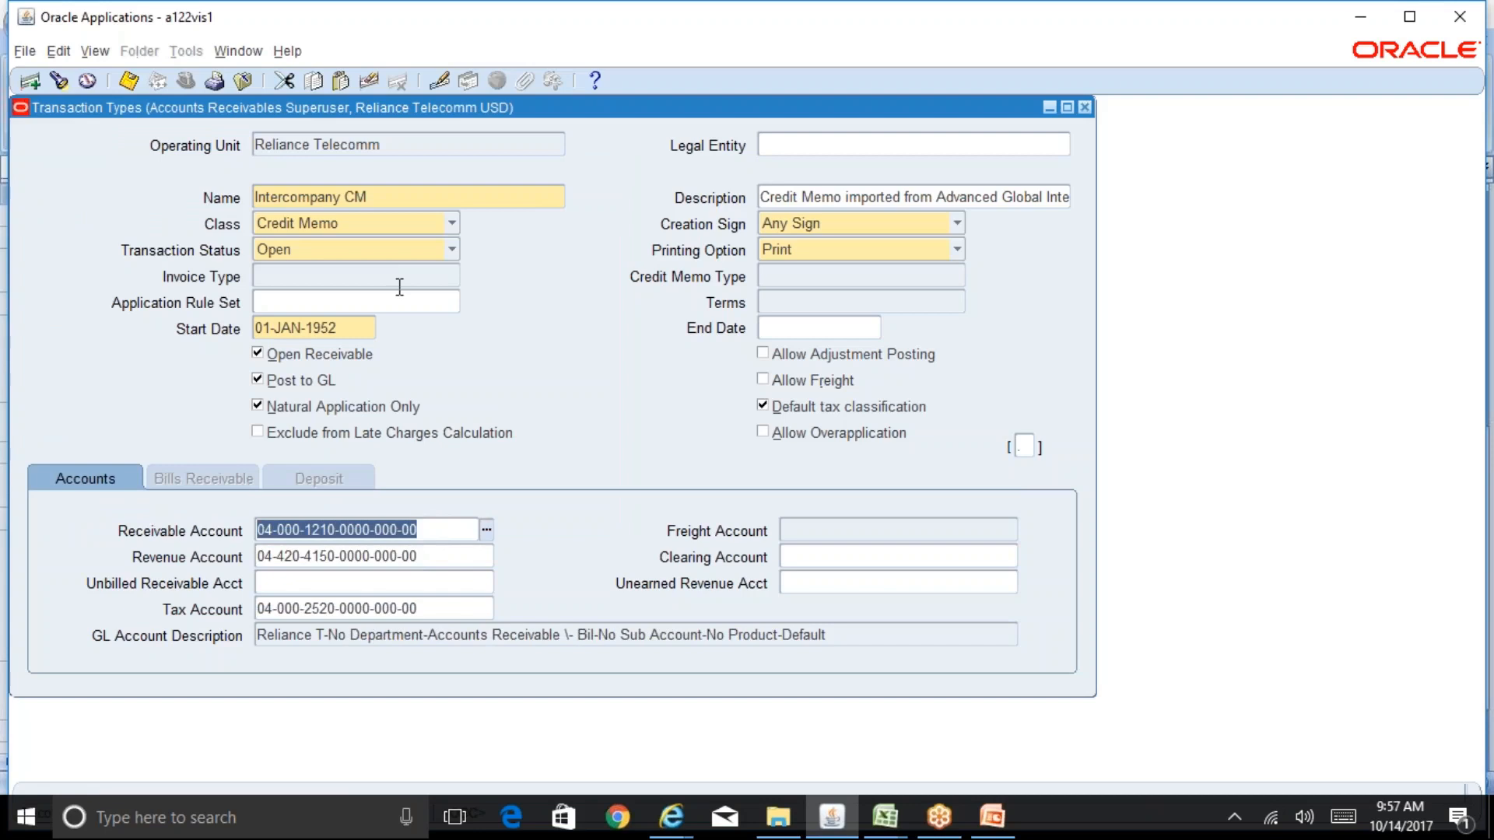
- Go to the Intercompany invoice transaction type record and review its Receivable and Revenue accounts
click(394, 196)
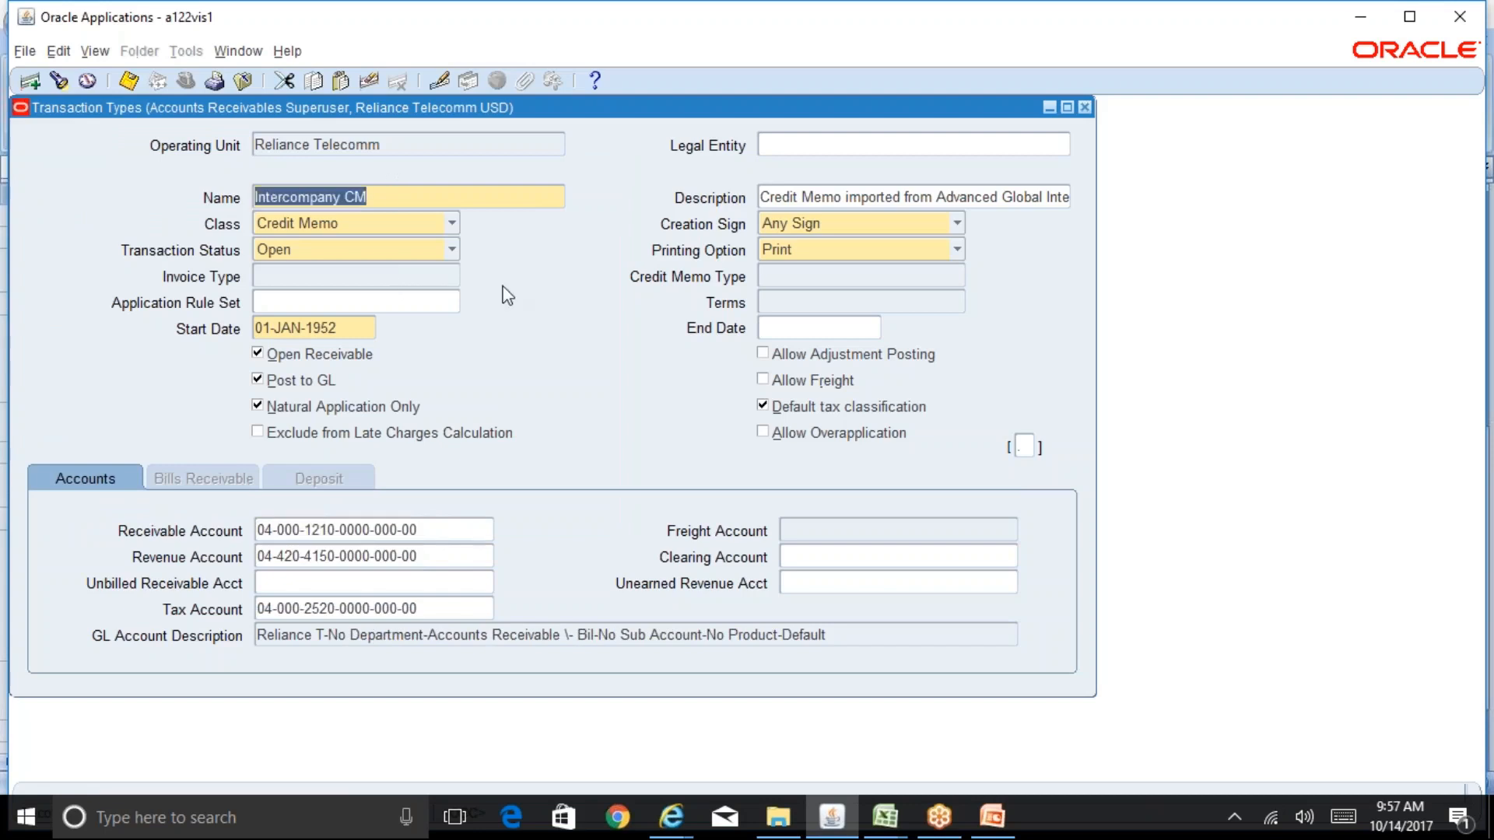
key(Down)
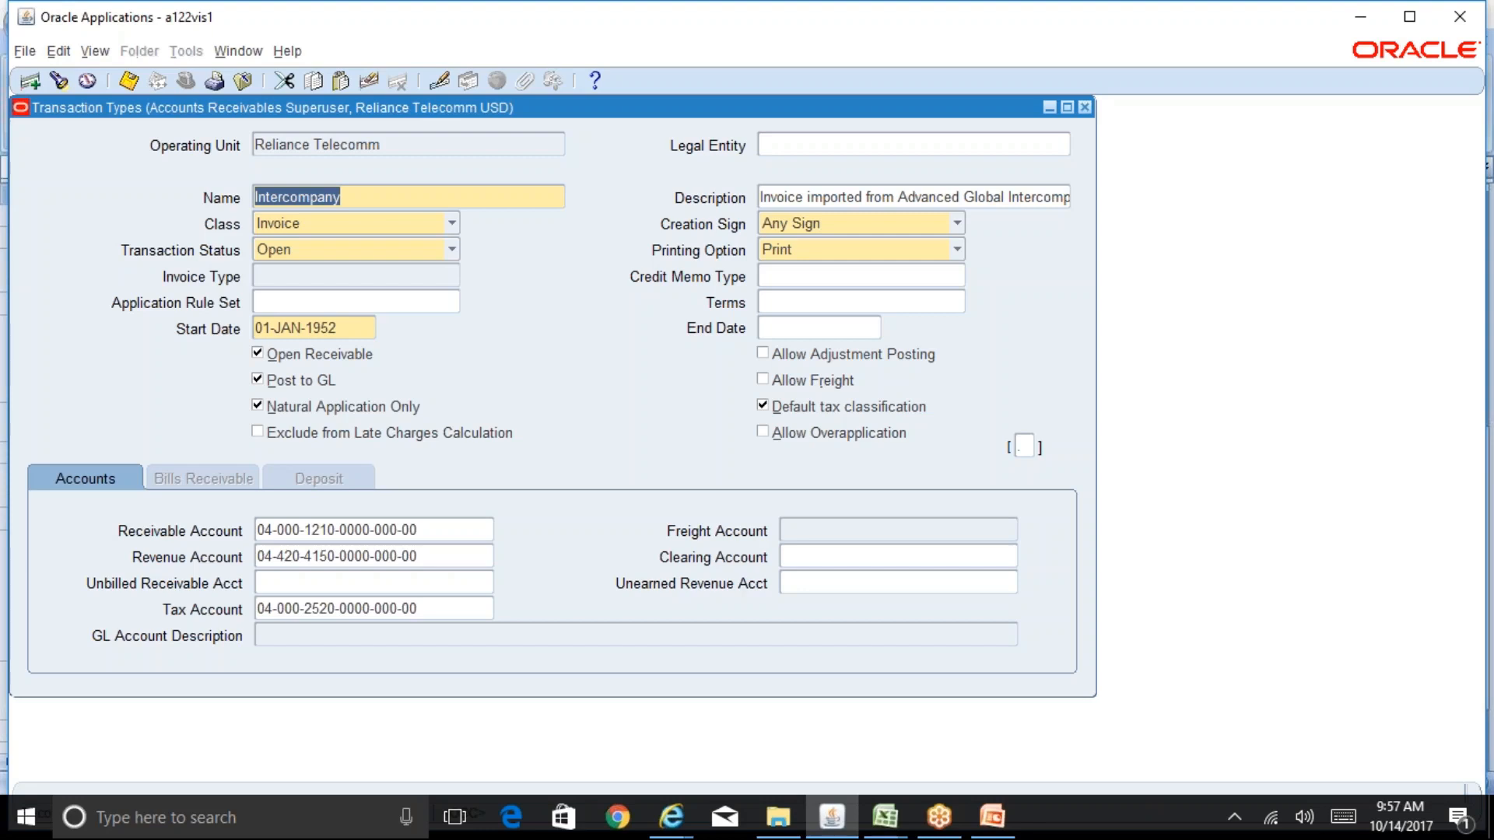
click(424, 533)
click(438, 558)
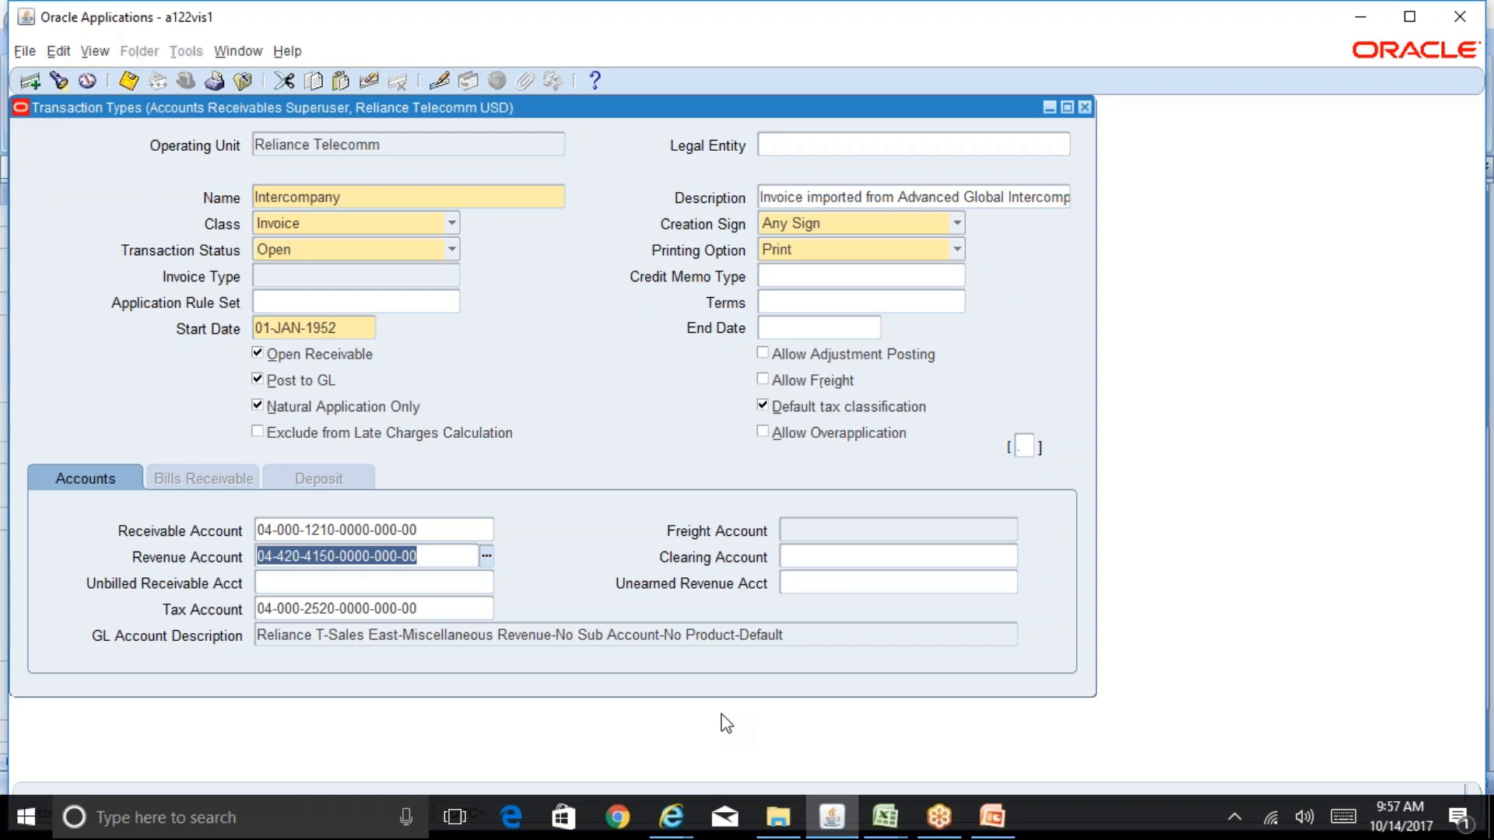
- Switch to the BR100_Financials_AGIS workbook and read the AGIS-7.1 instructions on entering accounts for the intercompany transaction types
click(885, 816)
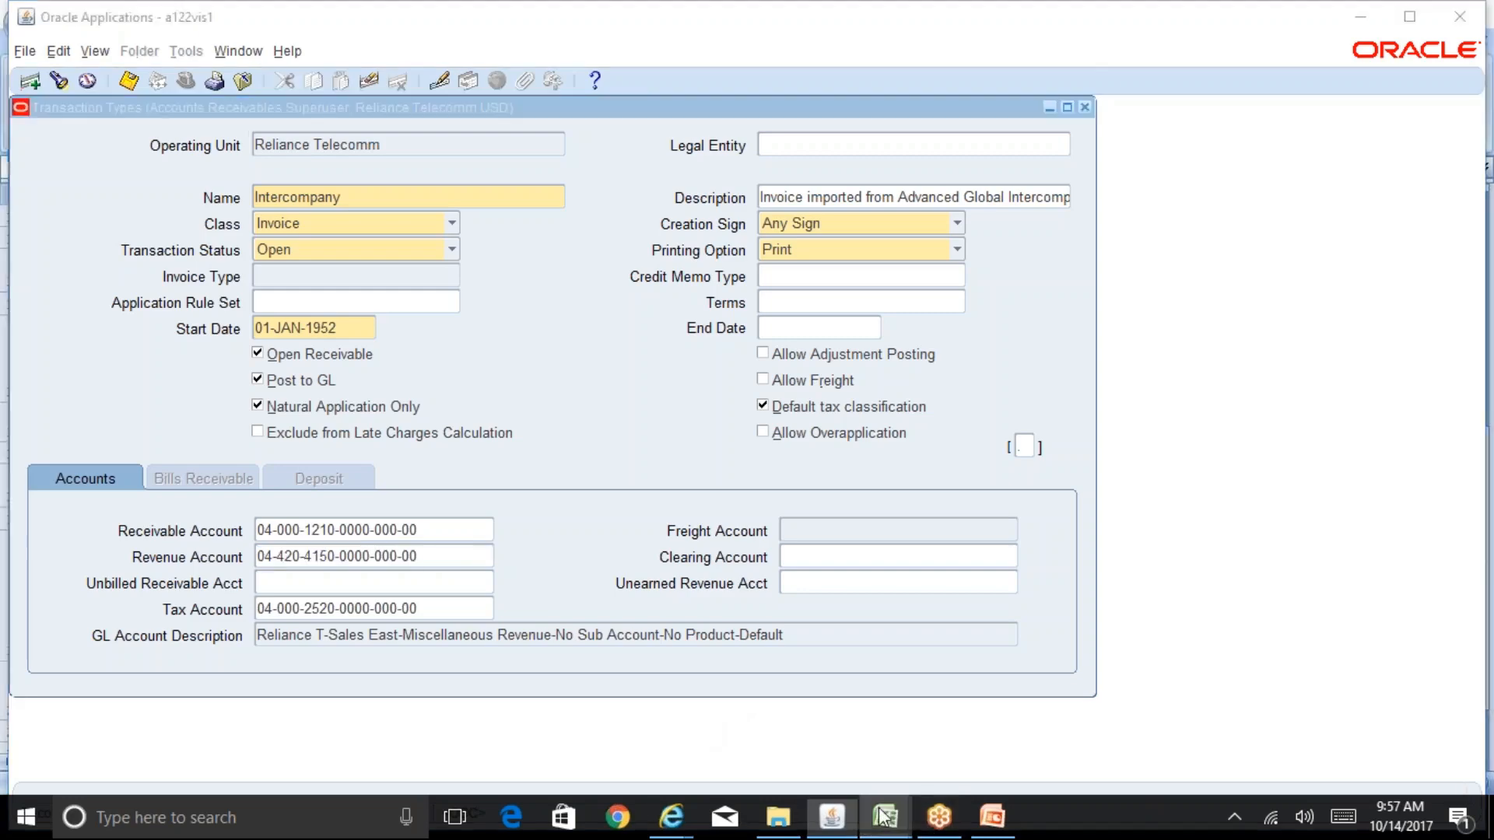
click(923, 785)
click(120, 603)
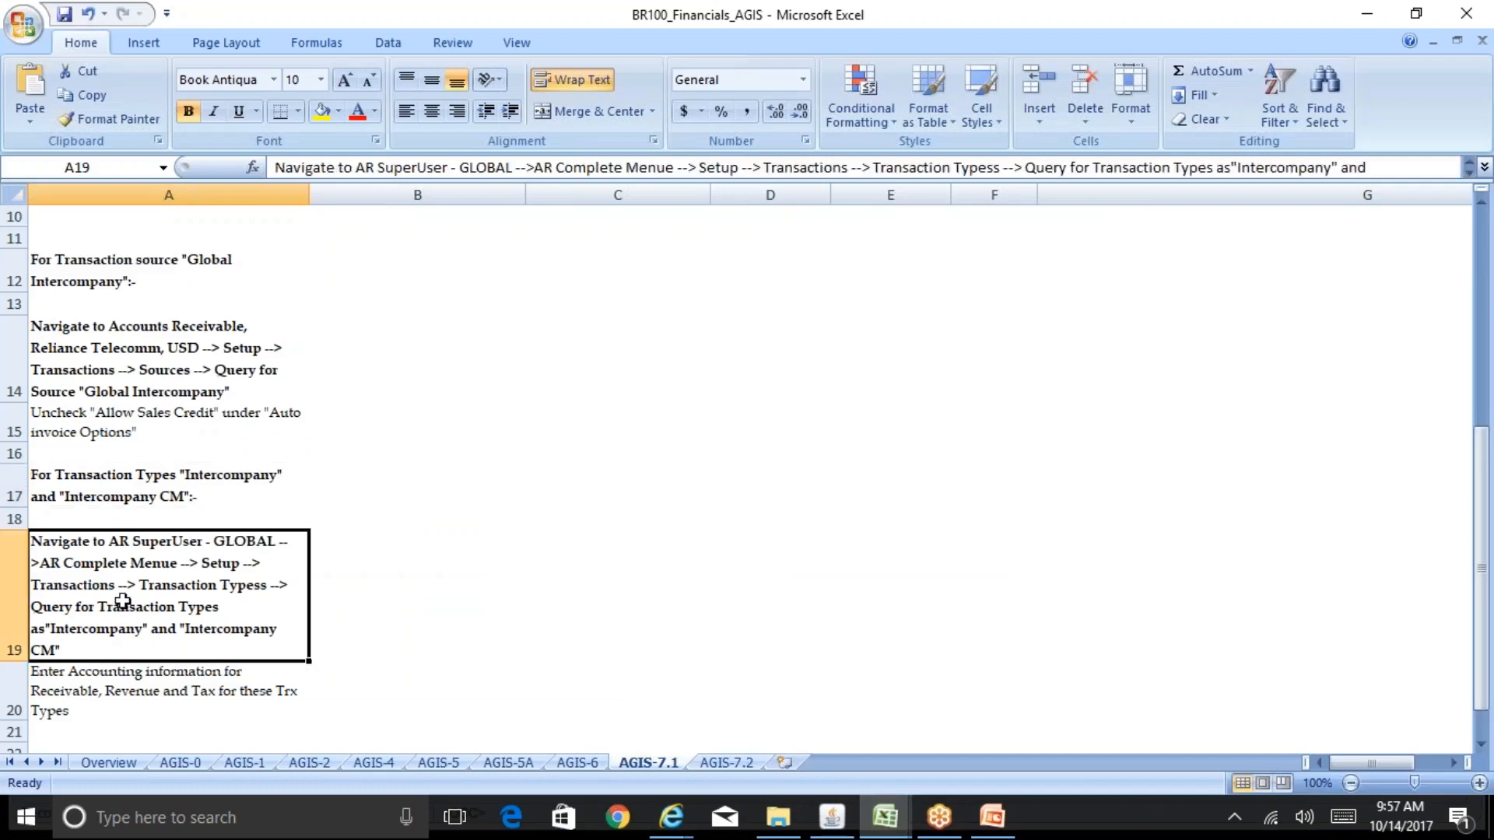
key(Down)
key(Down)
scroll(747, 466, down, 1)
key(Up)
key(Up)
key(Up)
key(Up)
key(Up)
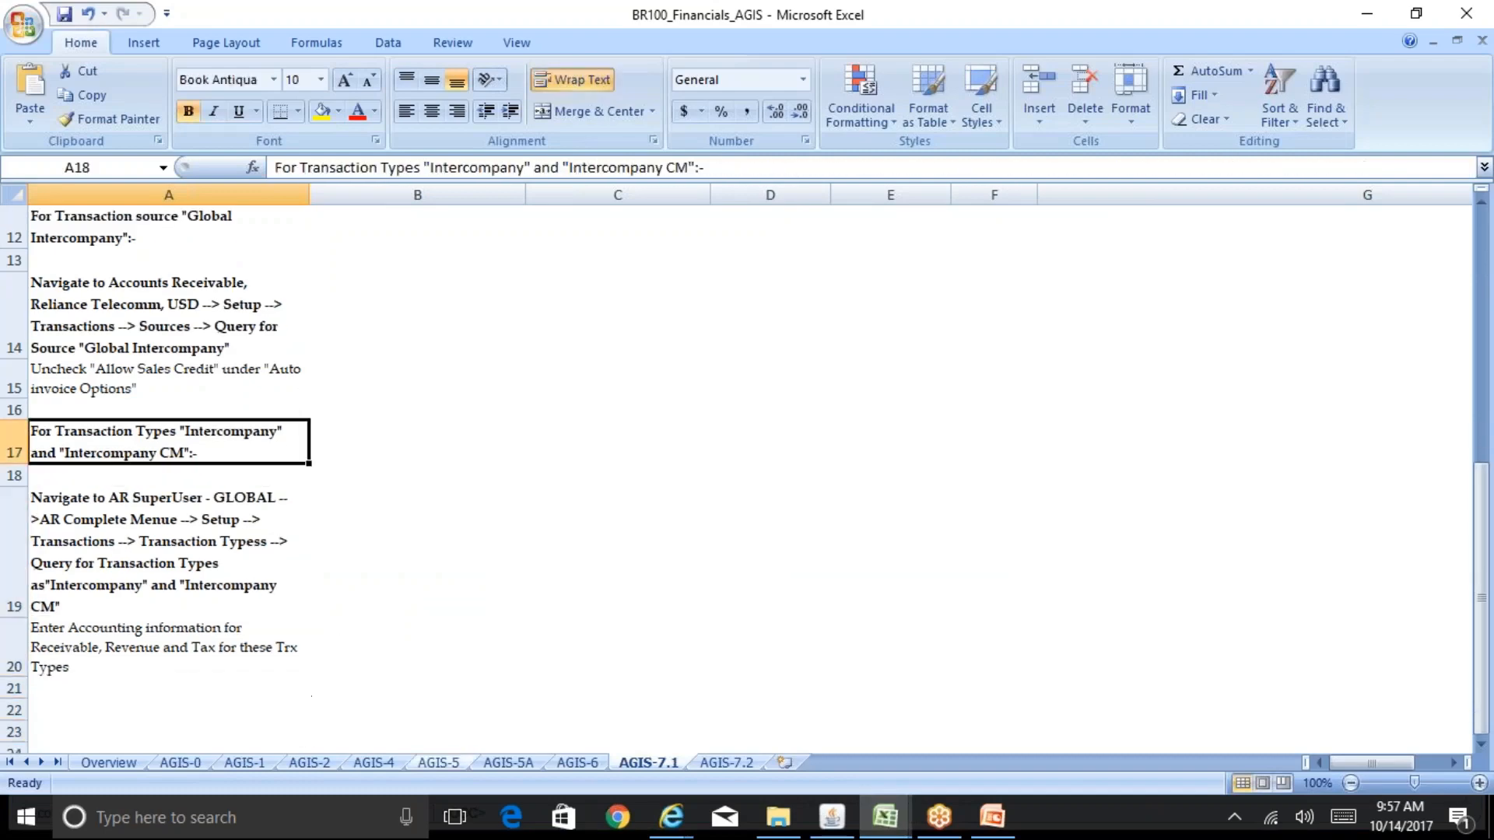
- Return to Oracle Applications, close the Transaction Types form, and query the Transaction Sources form for names matching "Global%"
click(831, 816)
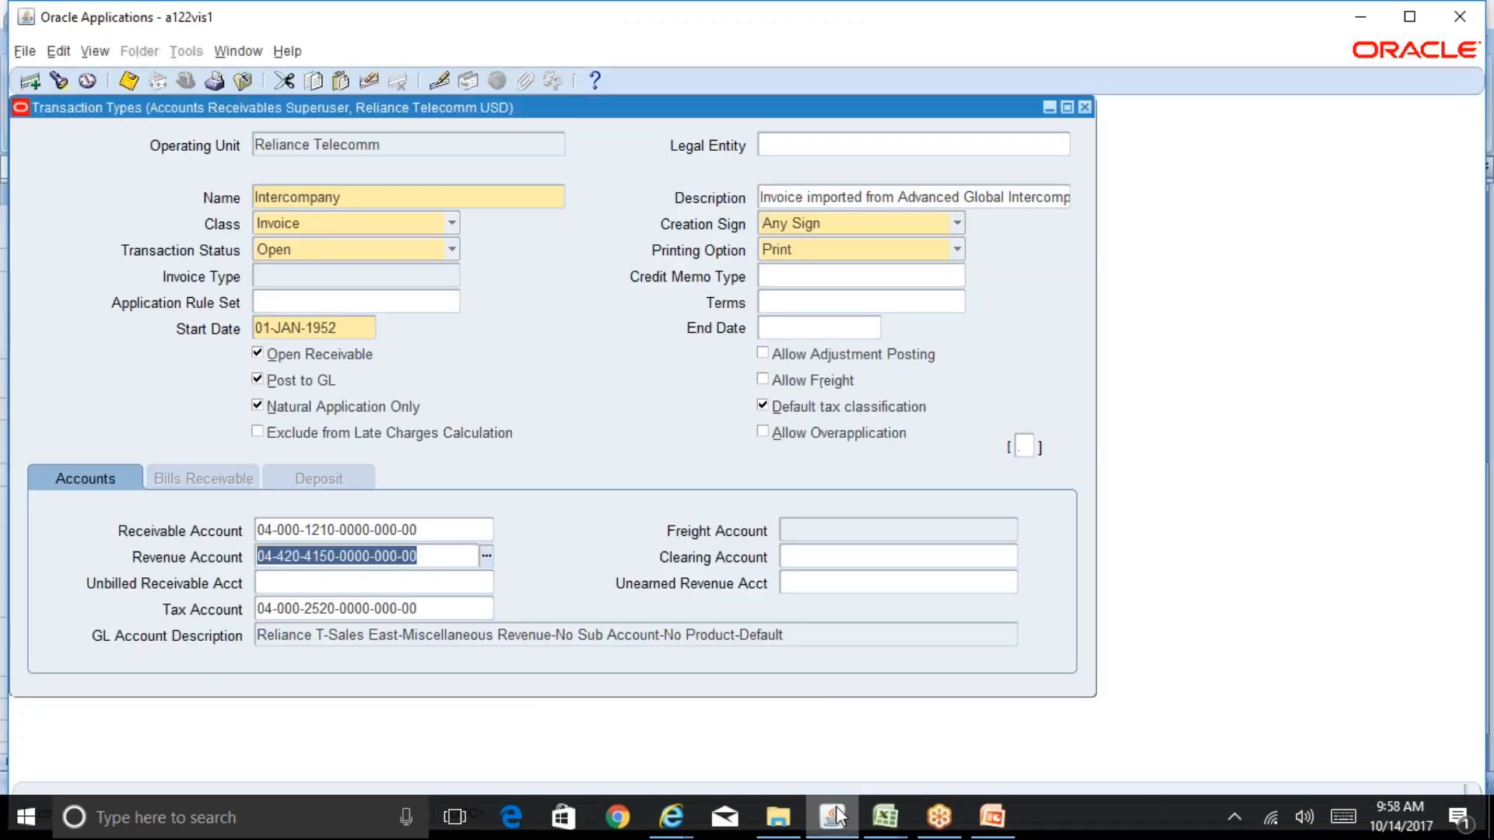
click(1084, 107)
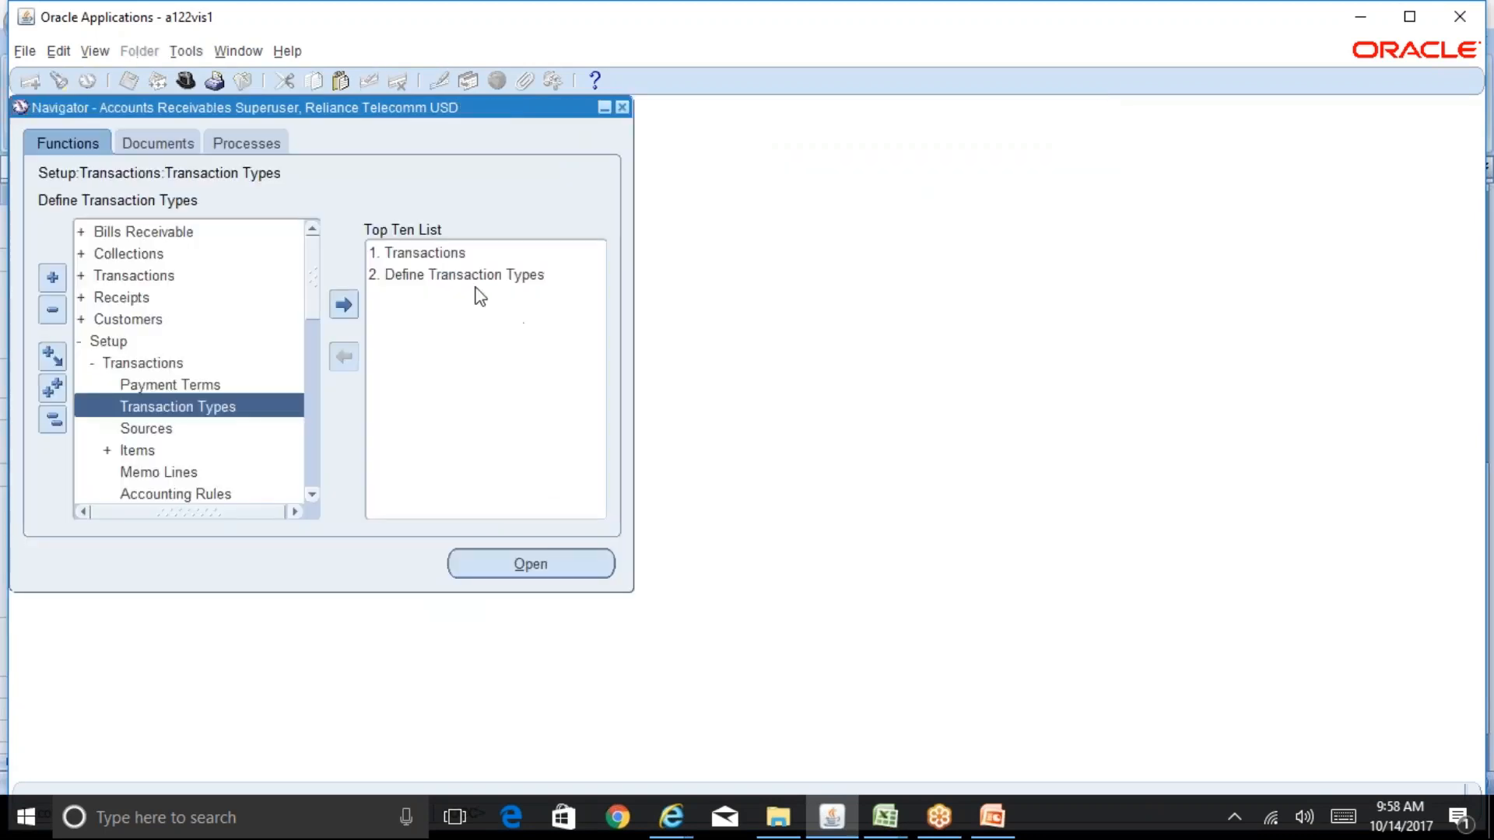
double_click(219, 430)
key(F11)
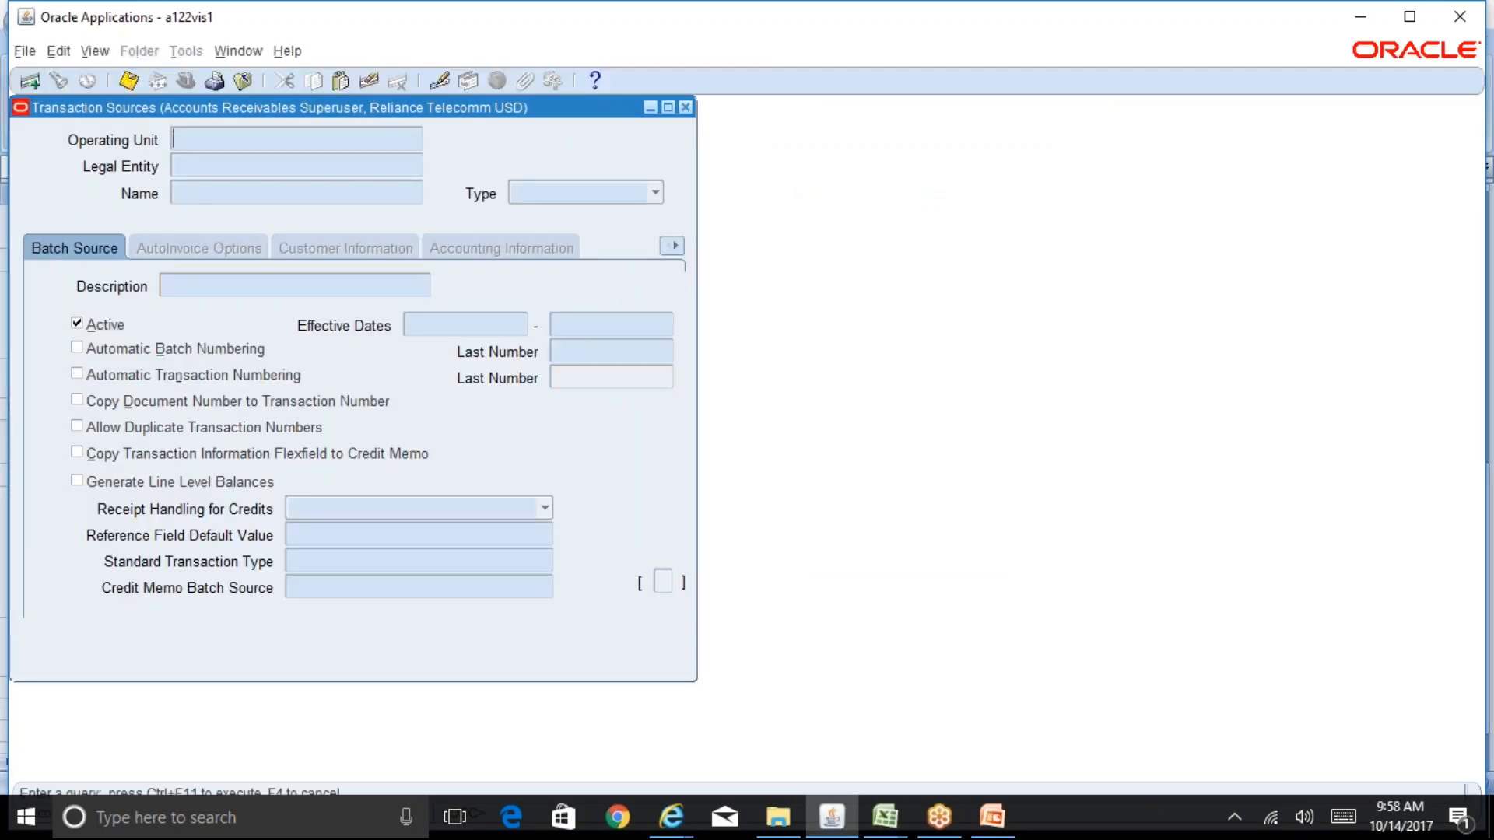
click(226, 193)
text(Global%)
key(ctrl+F11)
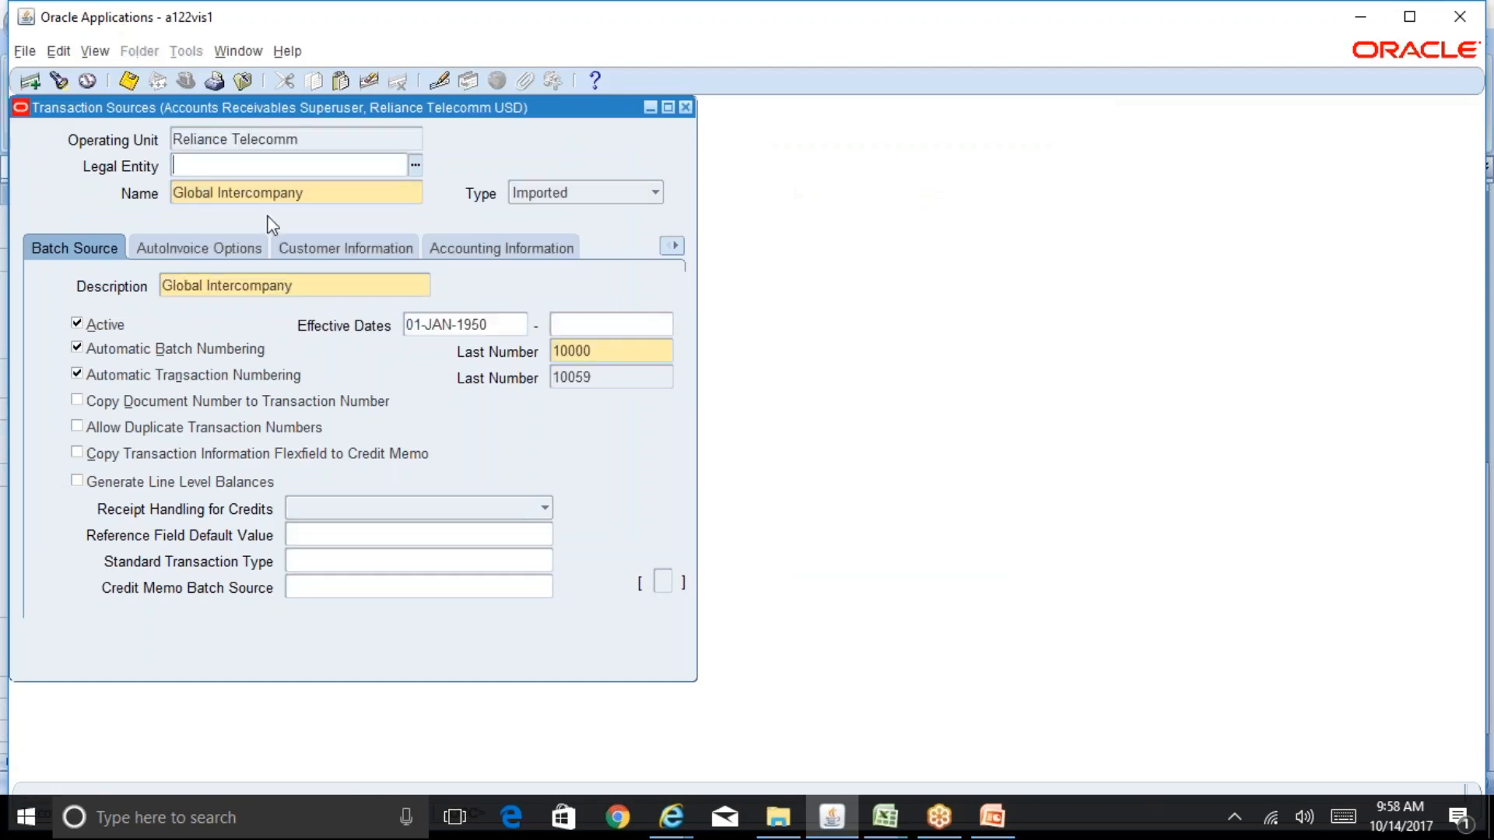
- Examine the batch and transaction Last Number fields of the Global Intercompany source
double_click(625, 381)
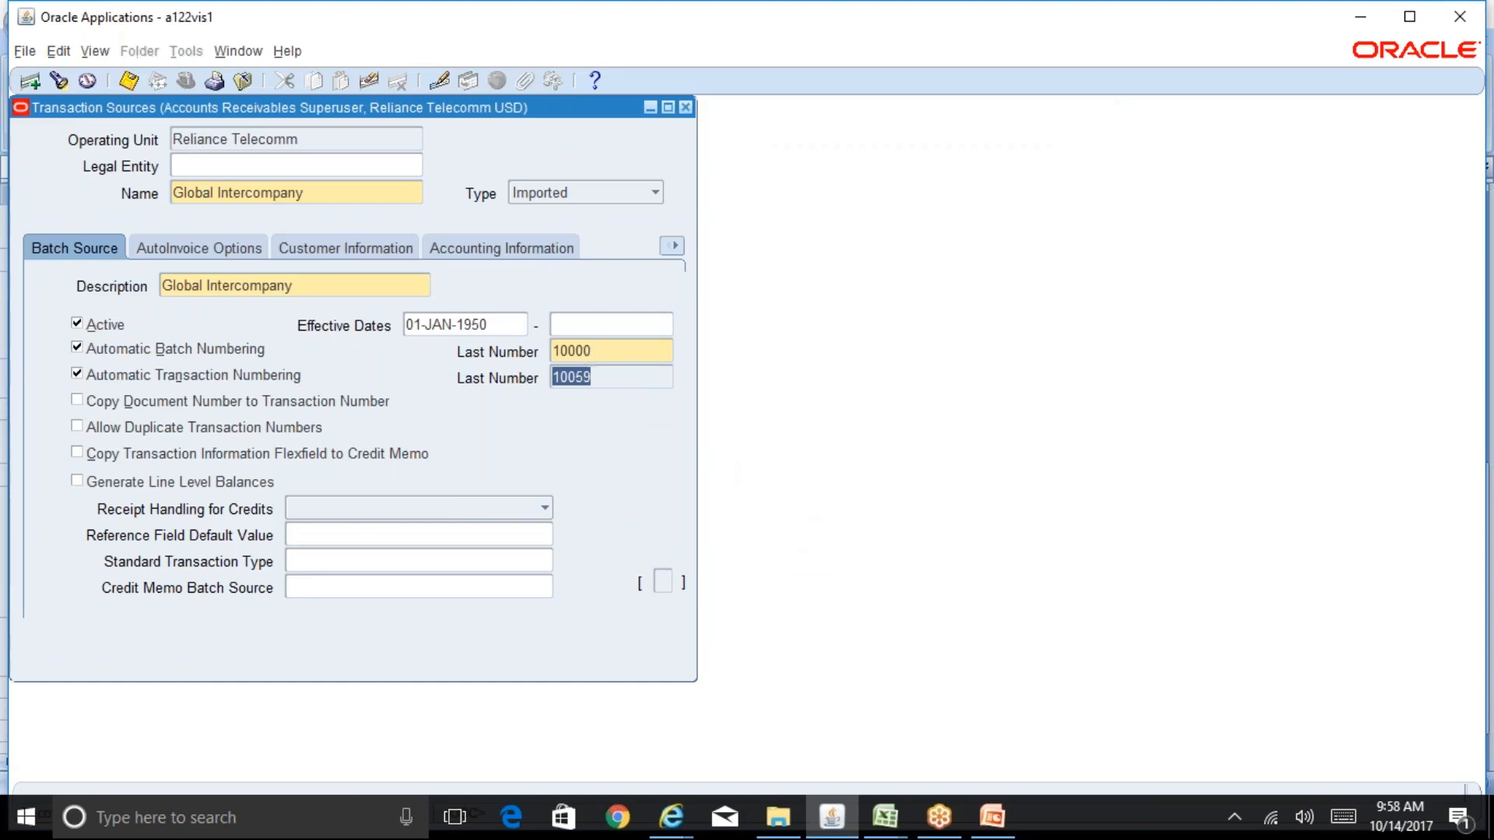
double_click(599, 352)
double_click(612, 379)
click(606, 381)
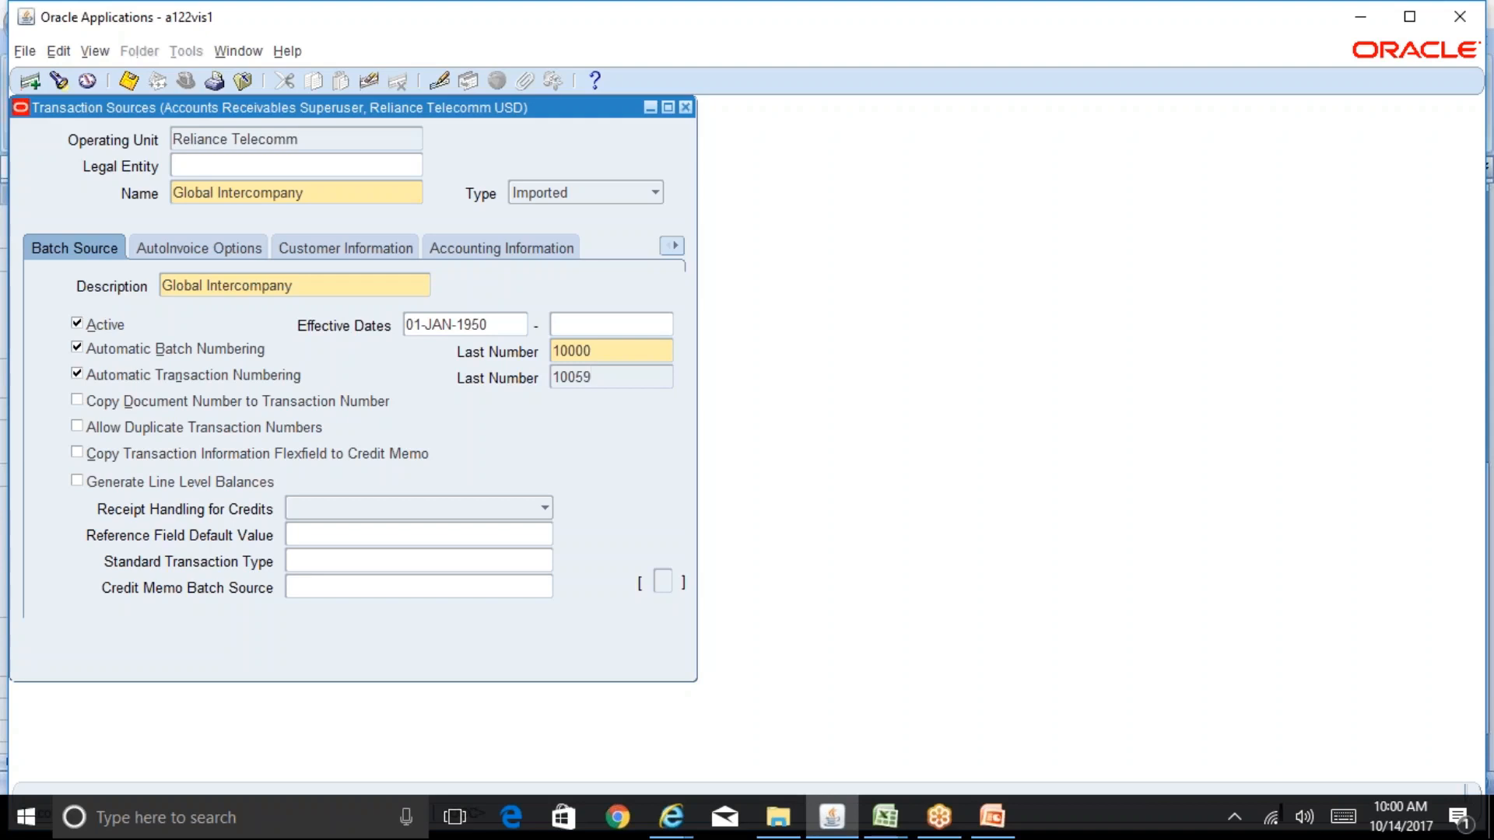
- Start a blank transaction source record to view its transaction Last Number field, and clear that record
key(ctrl+Down)
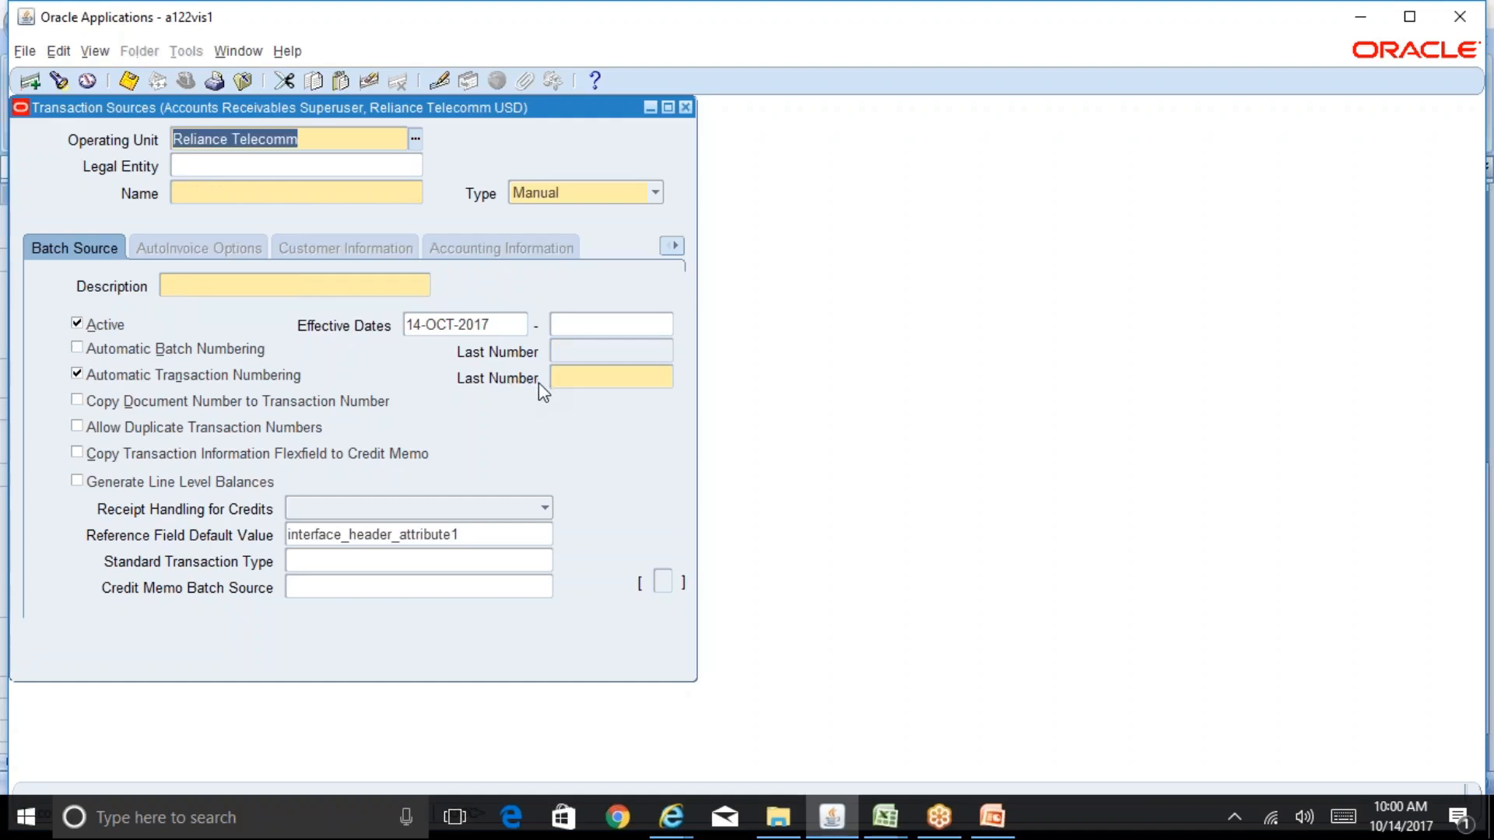
click(596, 378)
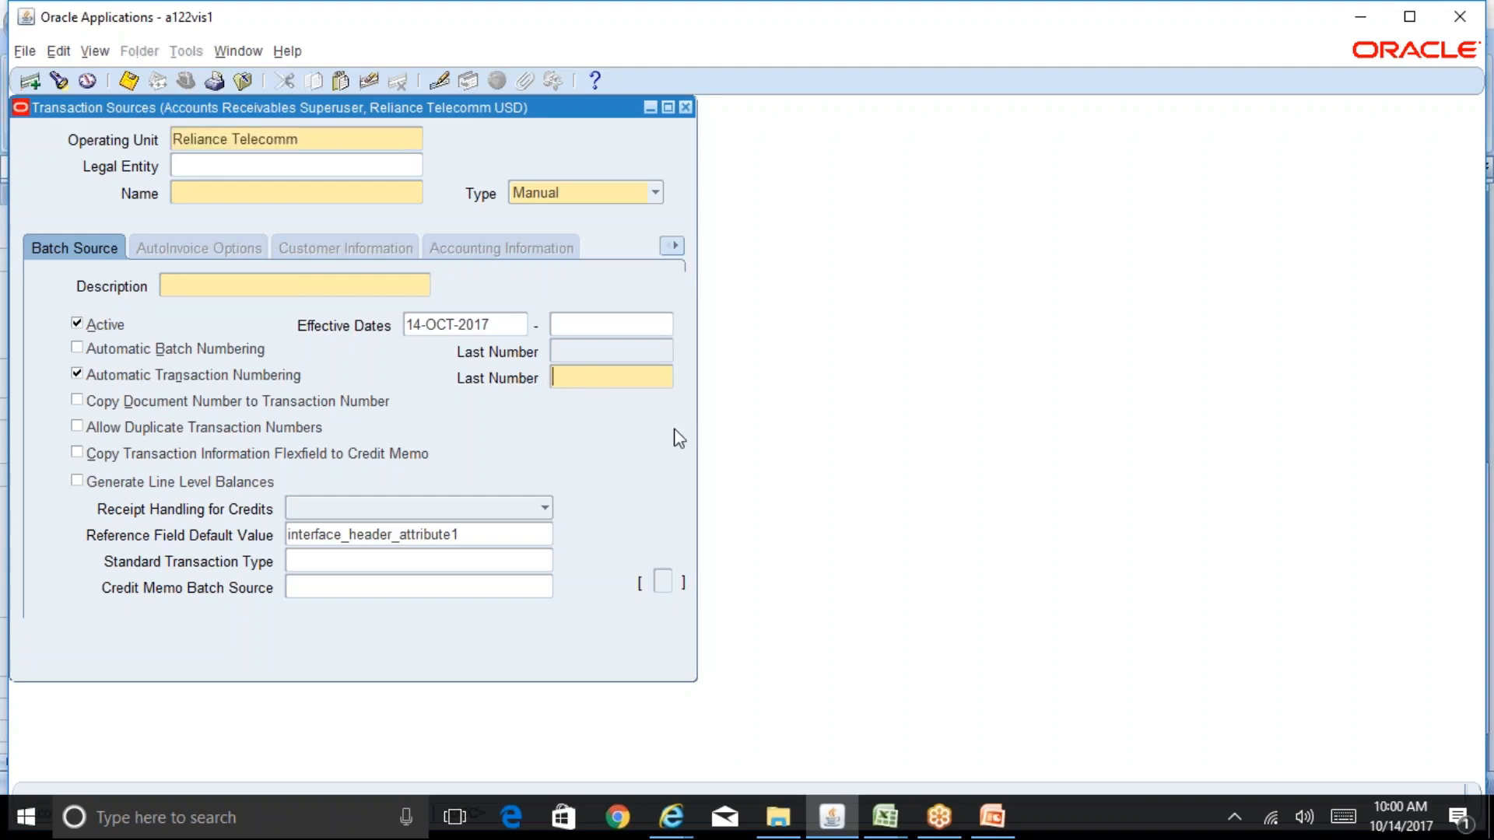
key(alt+e)
key(l)
key(r)
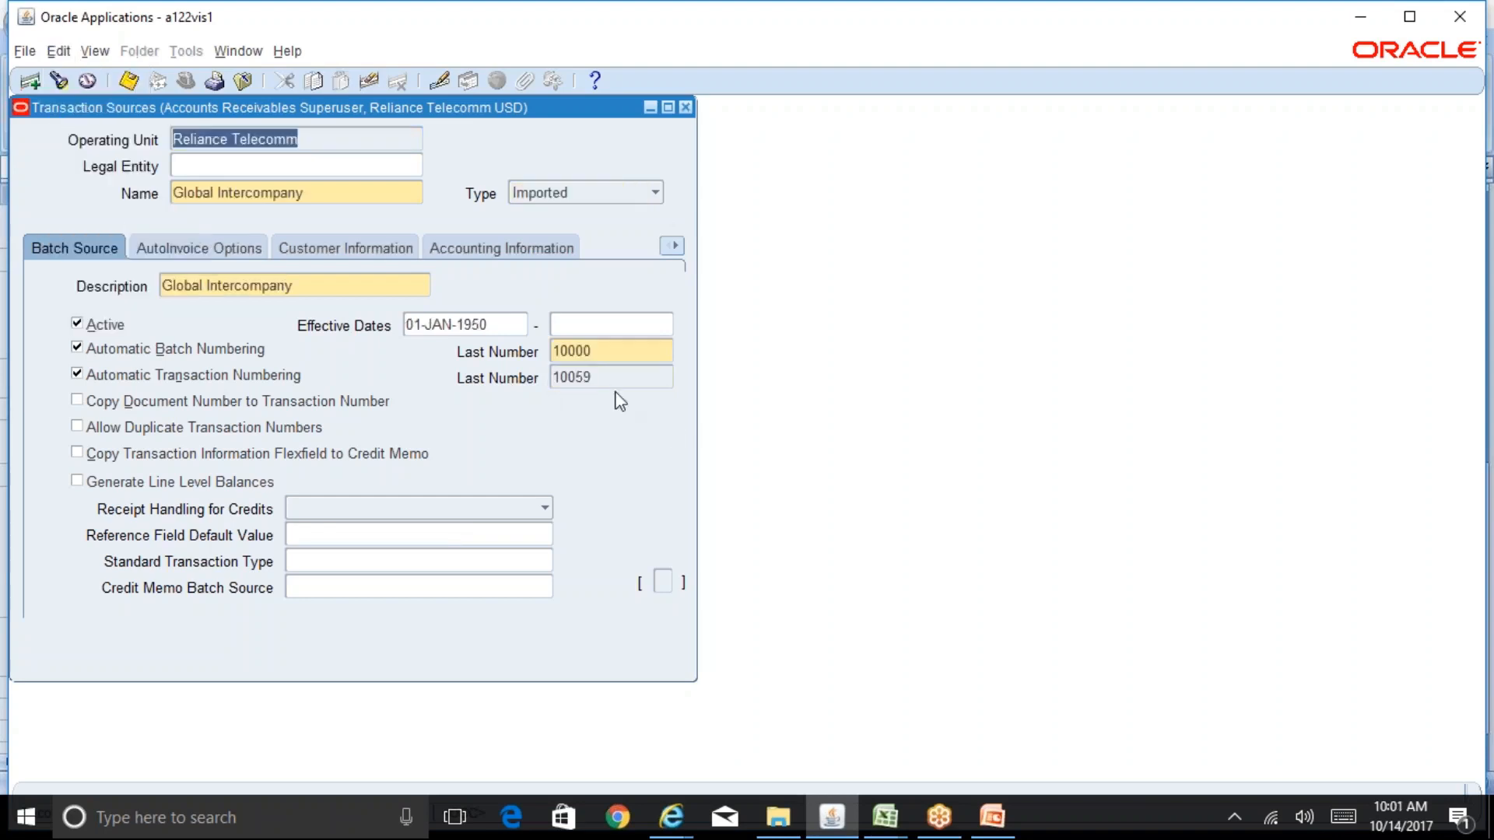
- Check the Global Intercompany source's name and last transaction number, and close the Transaction Sources form
click(315, 193)
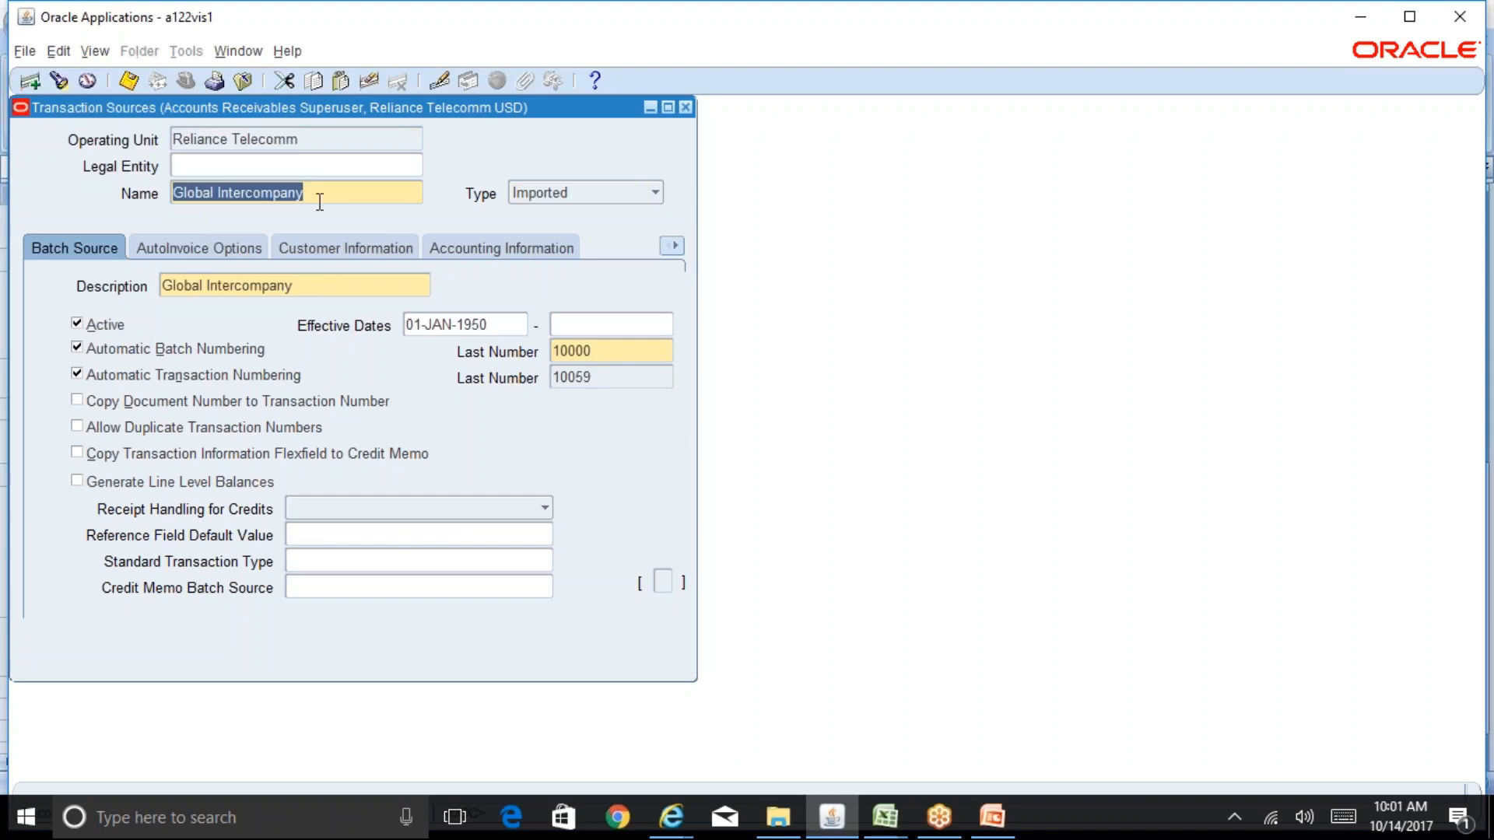
click(627, 378)
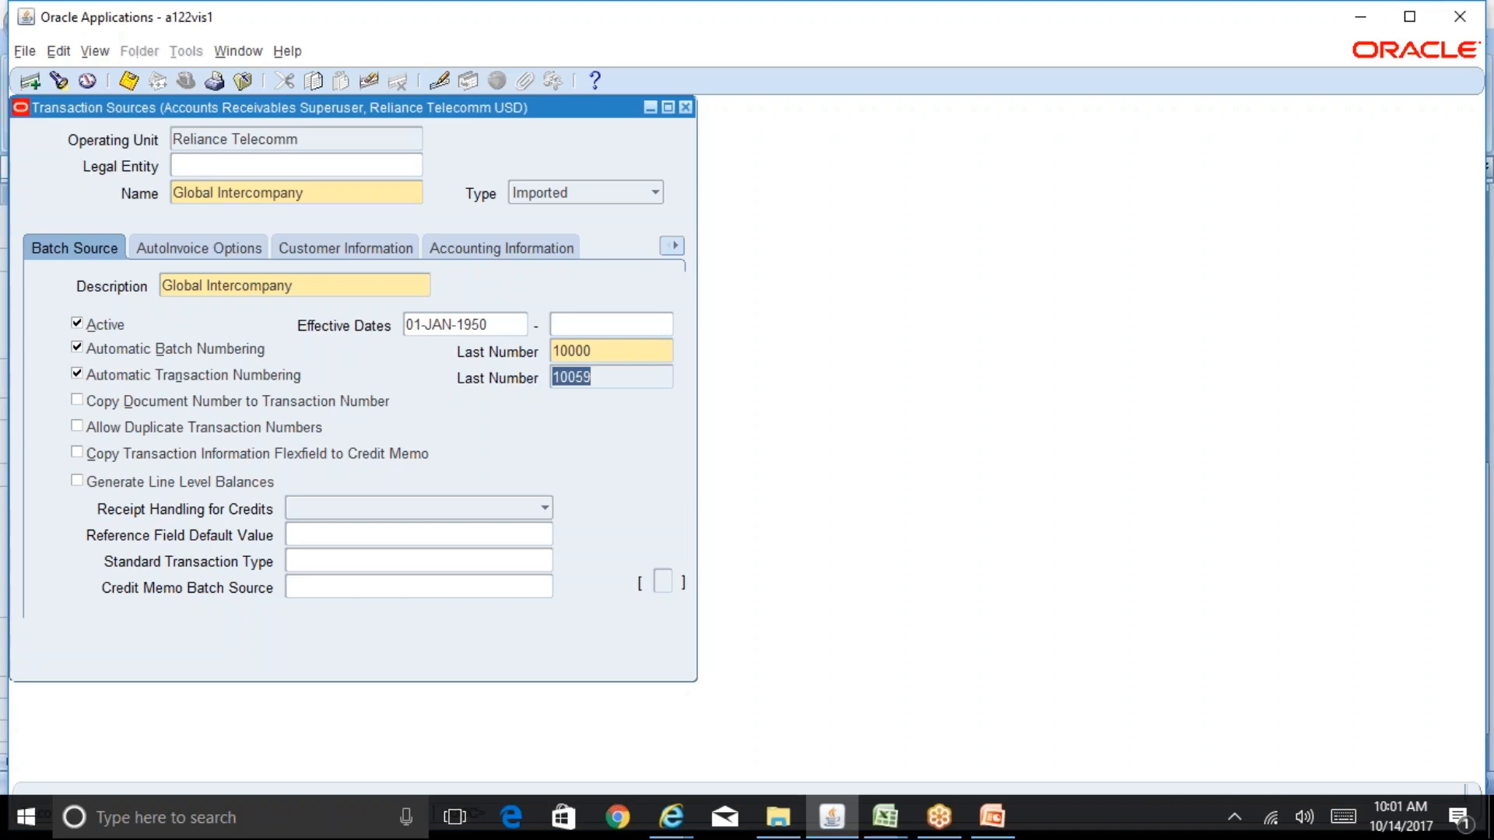
click(686, 108)
- Switch to Excel, view the AGIS running notes in R12 Table of Contents, and bring up the BR100_Financials_AGIS workbook
mouse_move(885, 815)
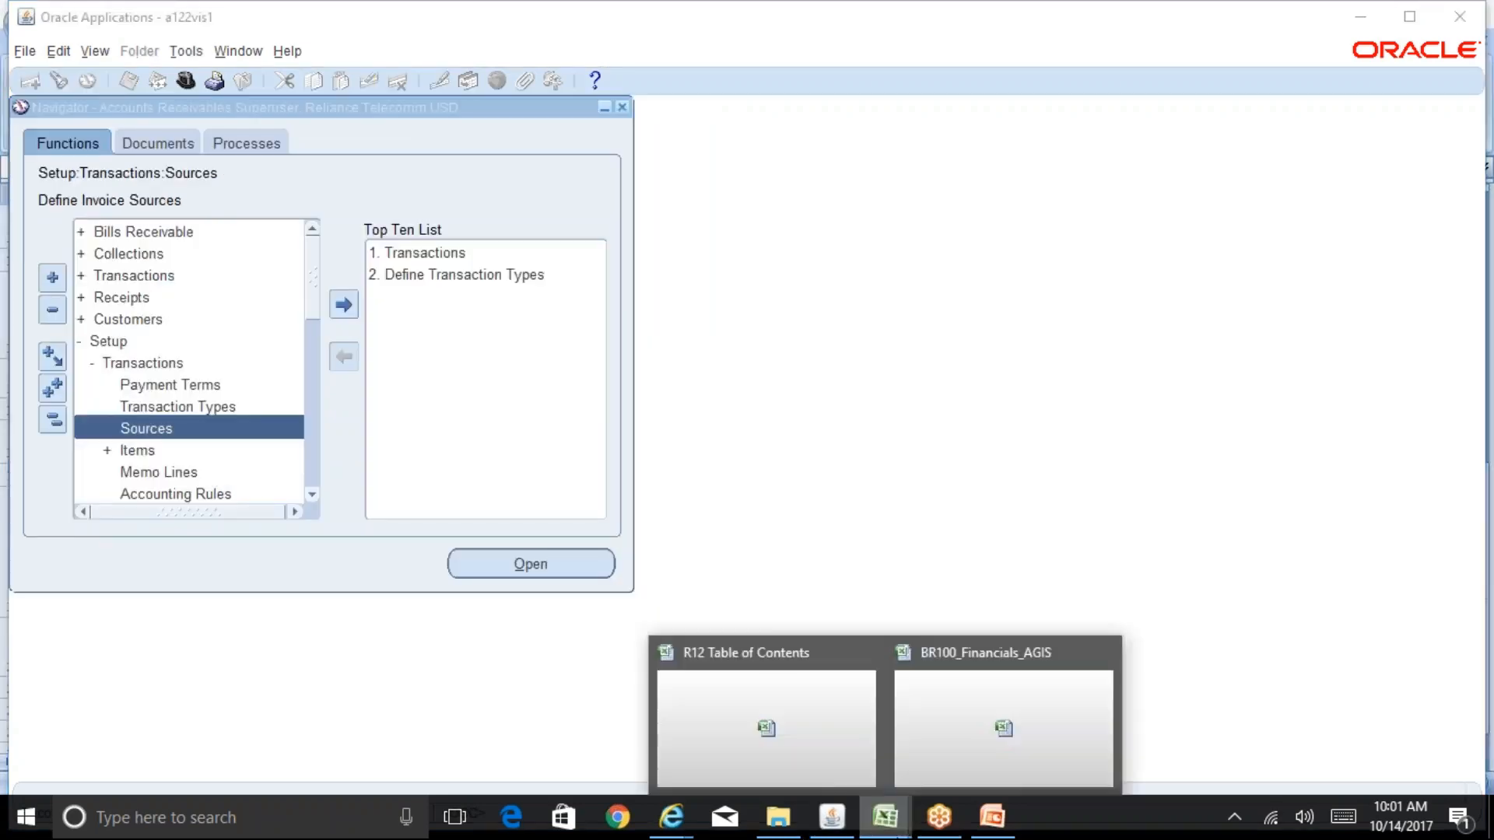
click(795, 742)
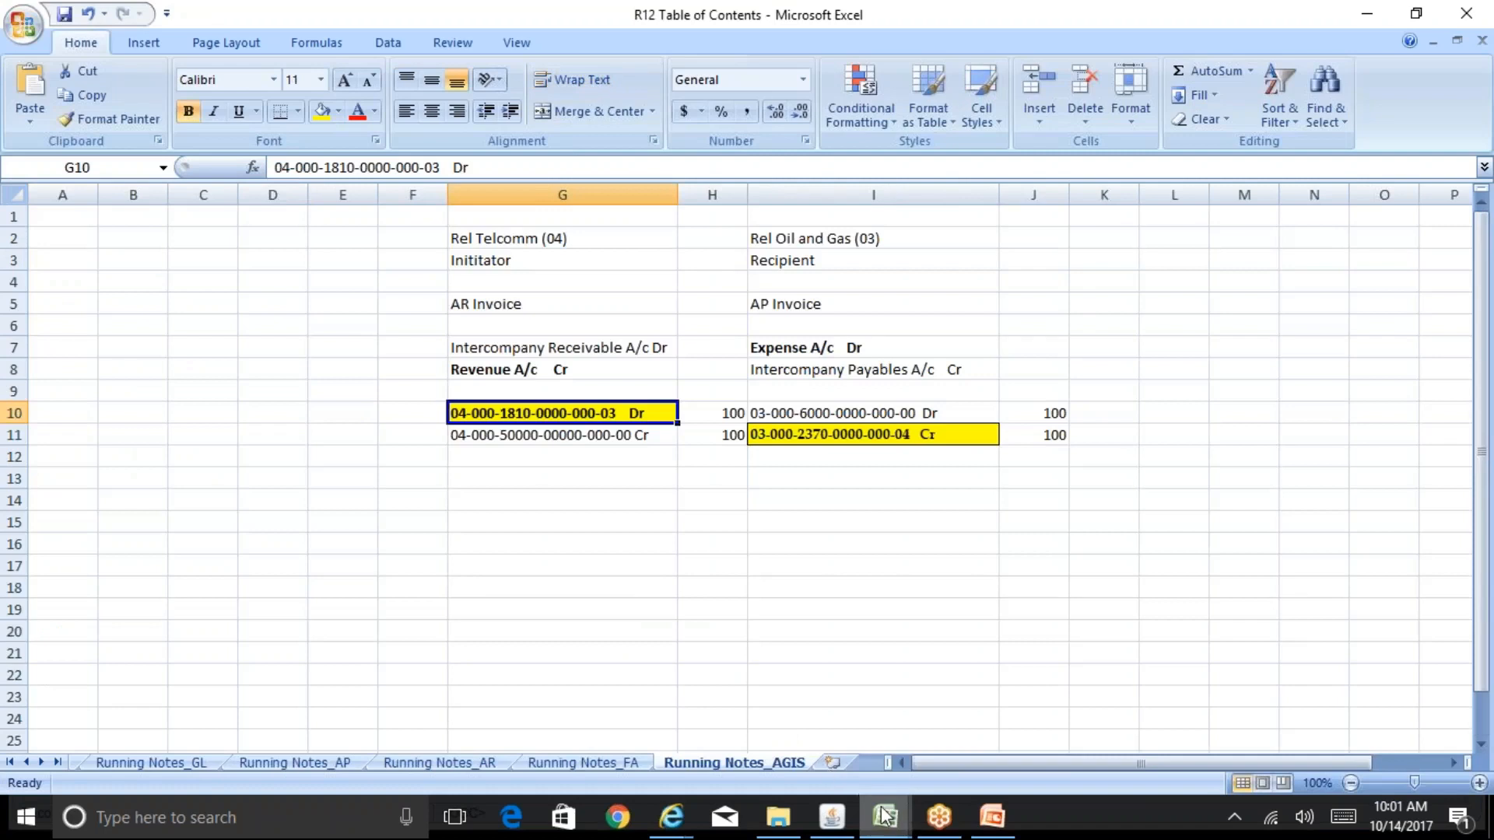
mouse_move(885, 816)
click(1004, 719)
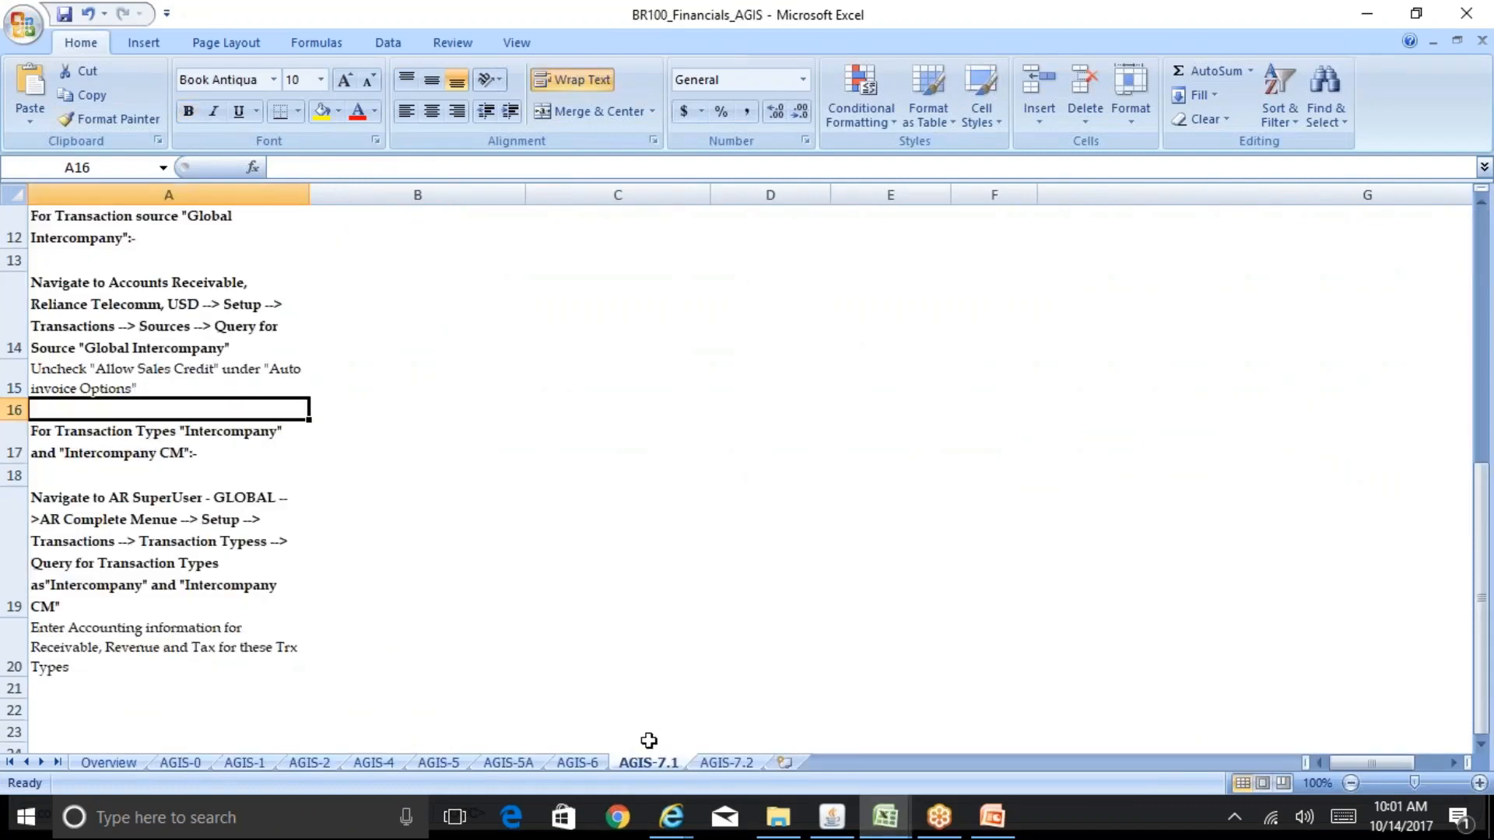